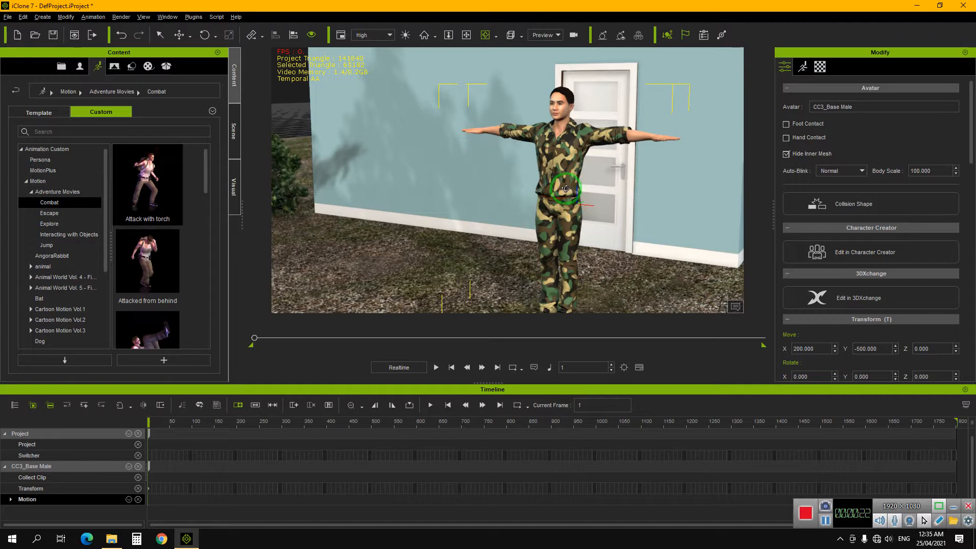
# Apply the Attack with torch motion to the avatar in the camouflage uniform and preview the animation
pyautogui.scroll(3, 565, 188)
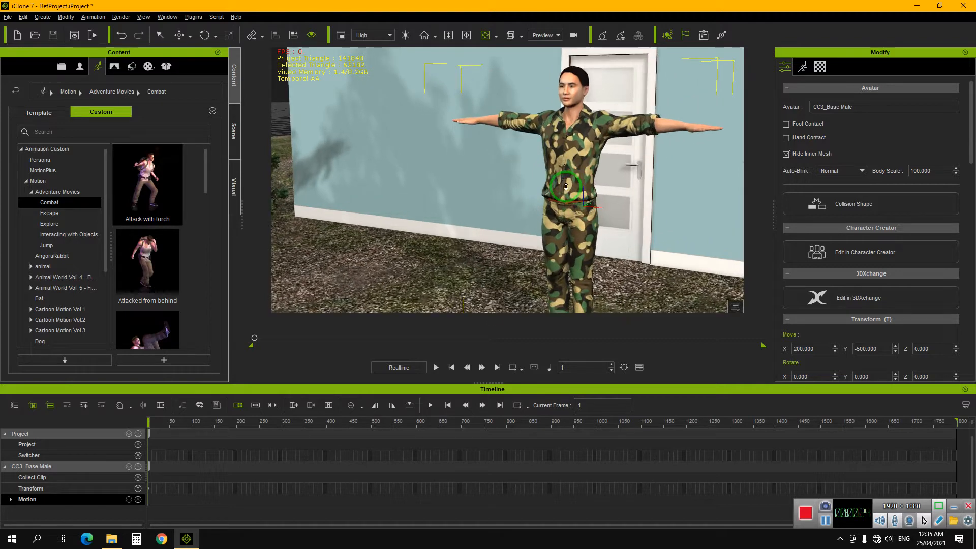
pyautogui.scroll(-4, 560, 205)
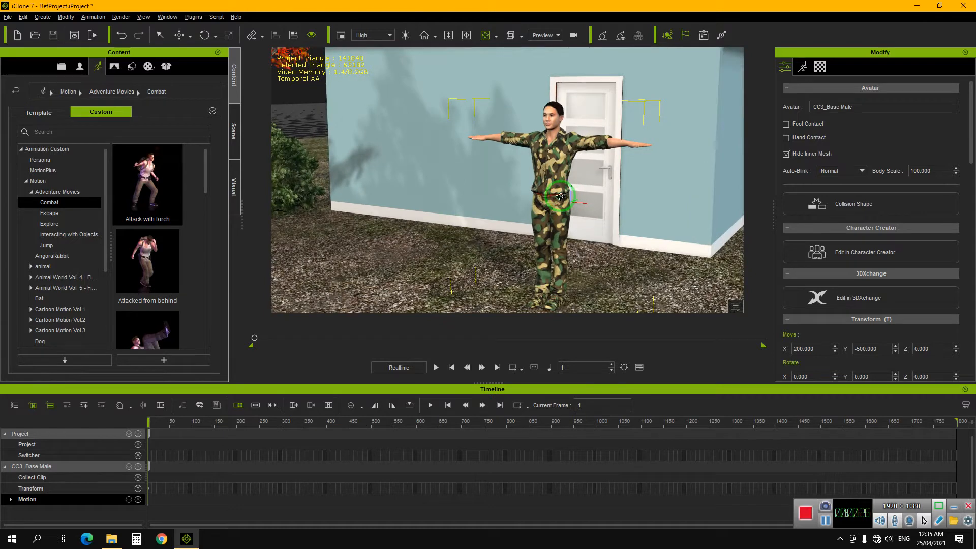
pyautogui.scroll(2, 559, 197)
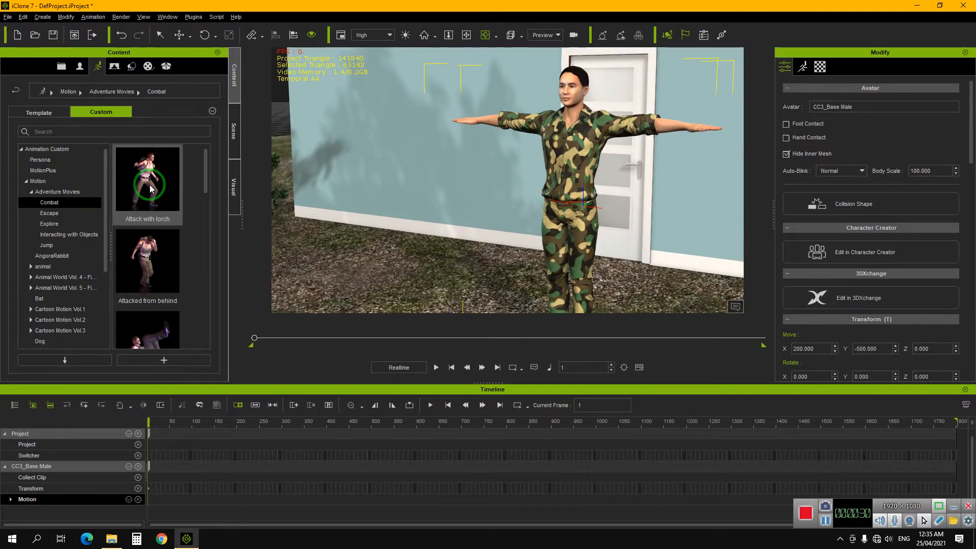
pyautogui.moveTo(149, 185); pyautogui.dragTo(571, 216)
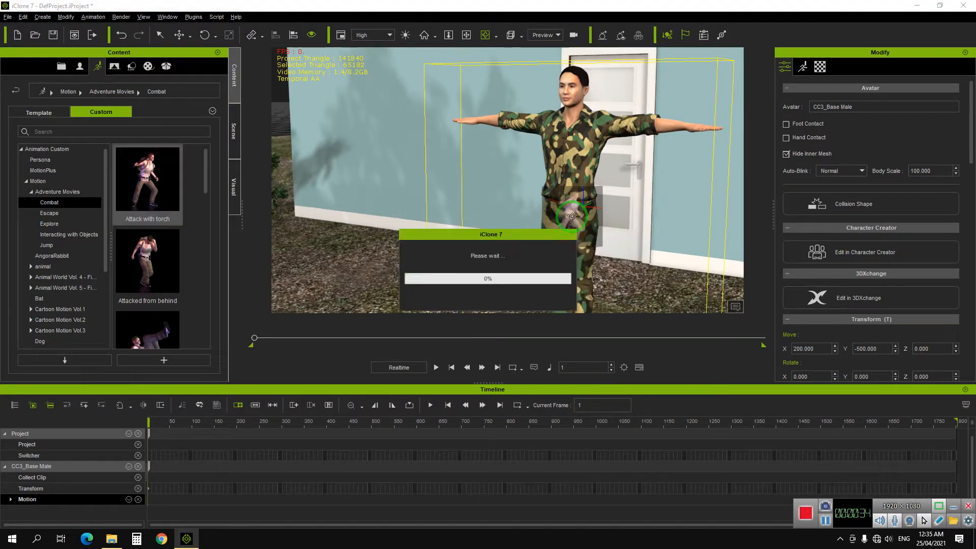
pyautogui.click(437, 367)
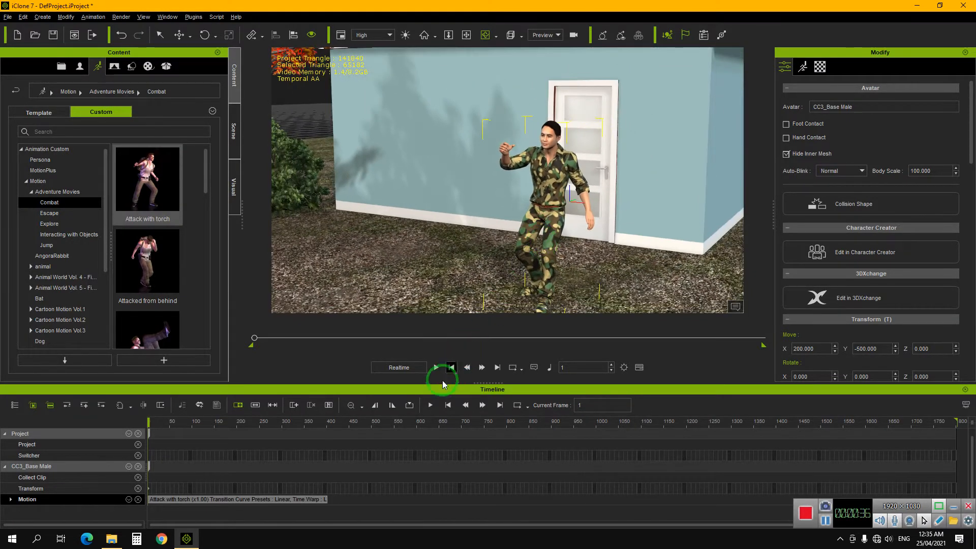
pyautogui.click(569, 219)
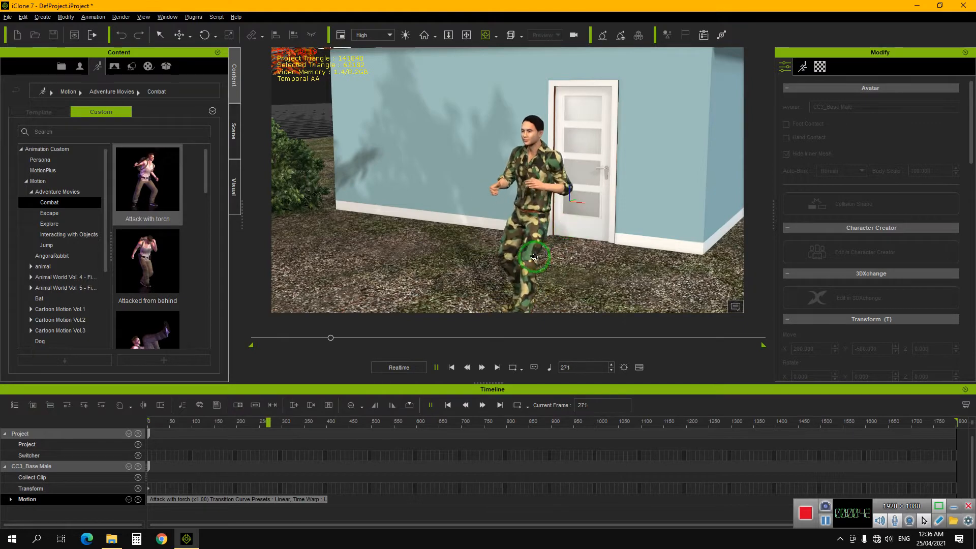
pyautogui.click(450, 367)
pyautogui.click(559, 206)
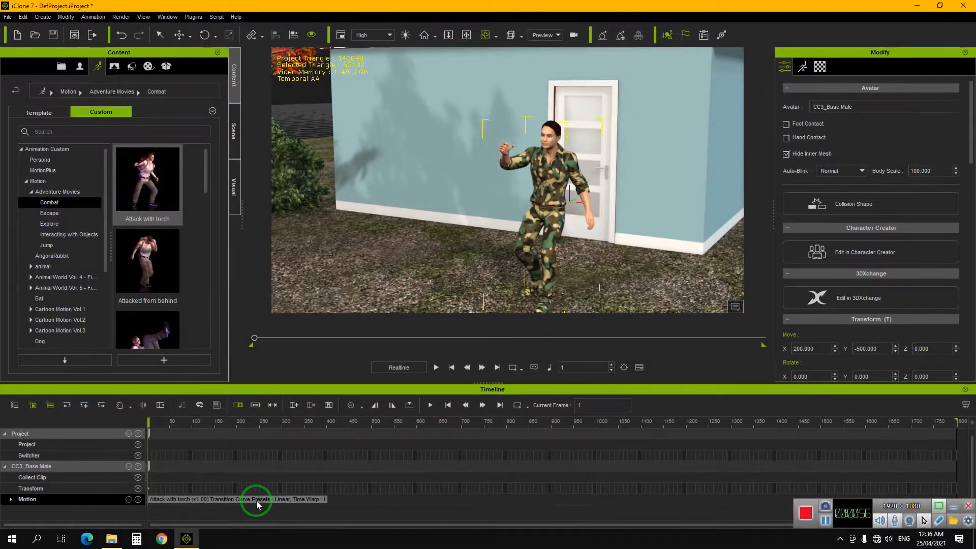
# Delete the Attack with torch clip from the avatar's motion track
pyautogui.click(256, 503)
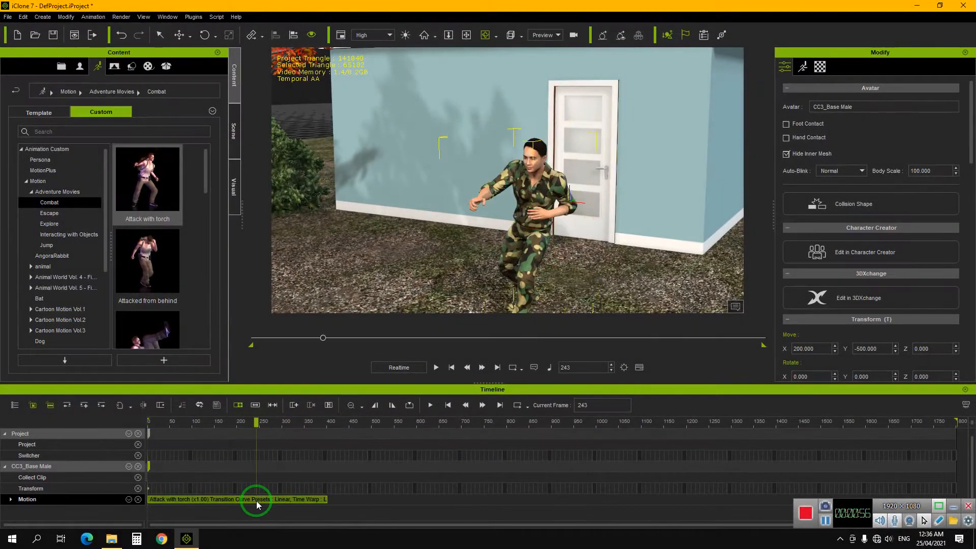
pyautogui.press('Delete')
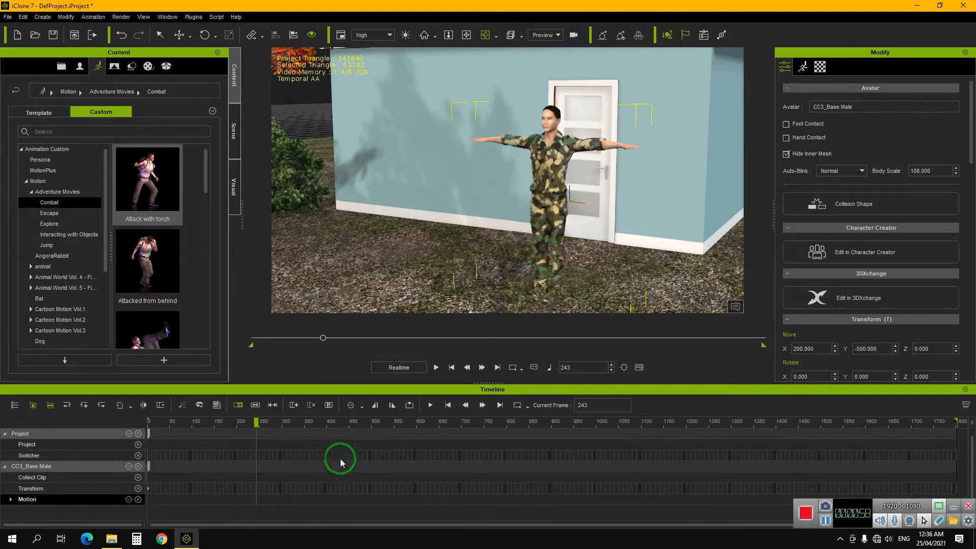
# Show the custom set content in the content library
pyautogui.scroll(2, 514, 218)
pyautogui.scroll(2, 579, 178)
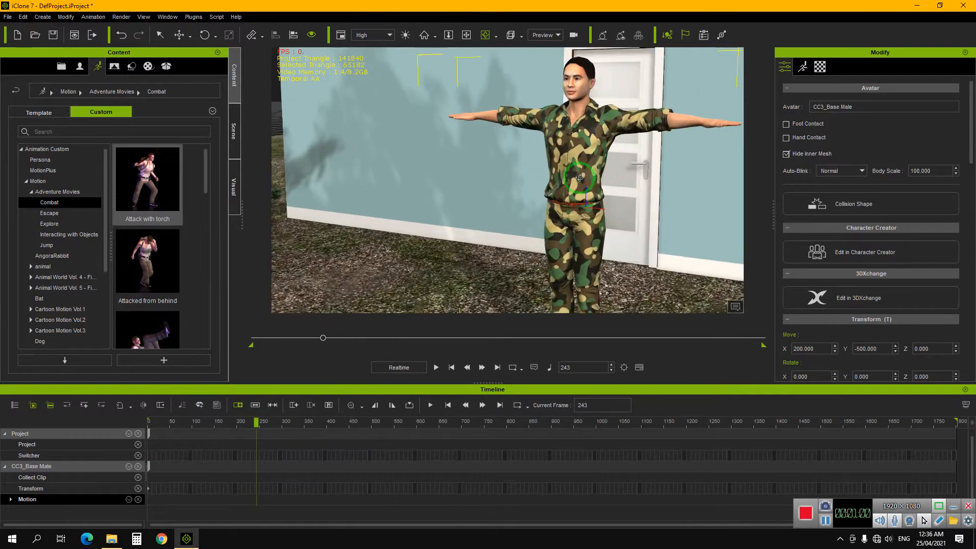
pyautogui.moveTo(580, 176); pyautogui.dragTo(585, 177, button='right')
pyautogui.click(131, 63)
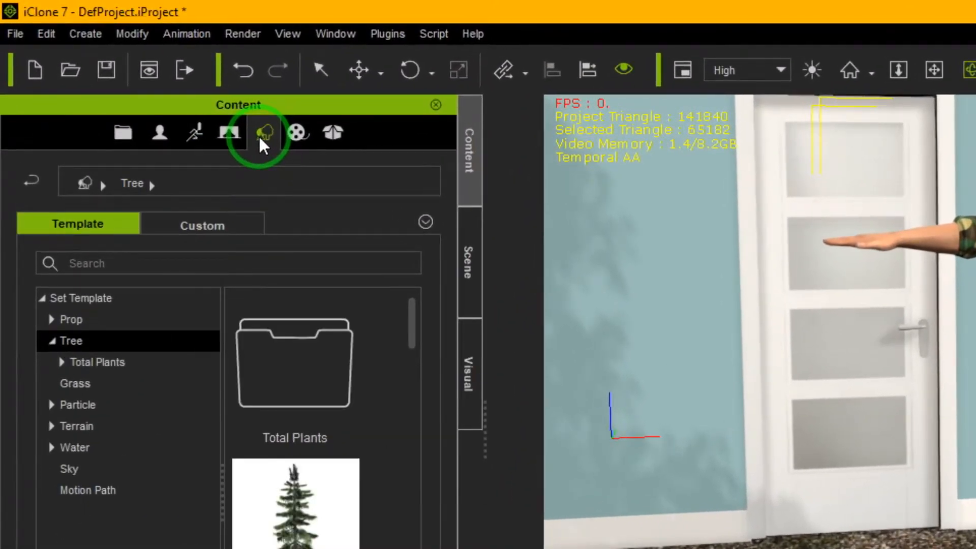
pyautogui.click(239, 227)
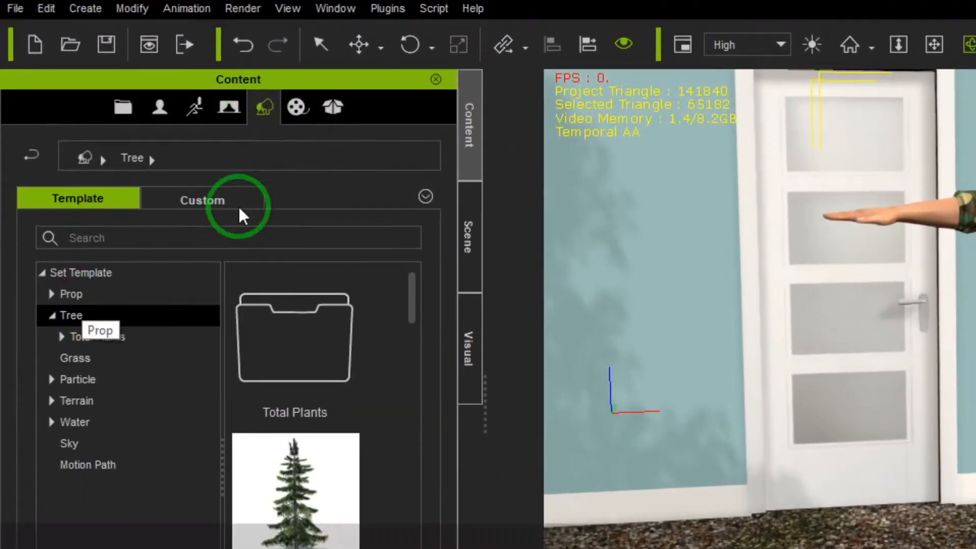
pyautogui.click(94, 326)
pyautogui.click(161, 303)
# Open the hmong folder among the custom props, collapsing the Garden folder on the way
pyautogui.scroll(3, 101, 295)
pyautogui.click(52, 282)
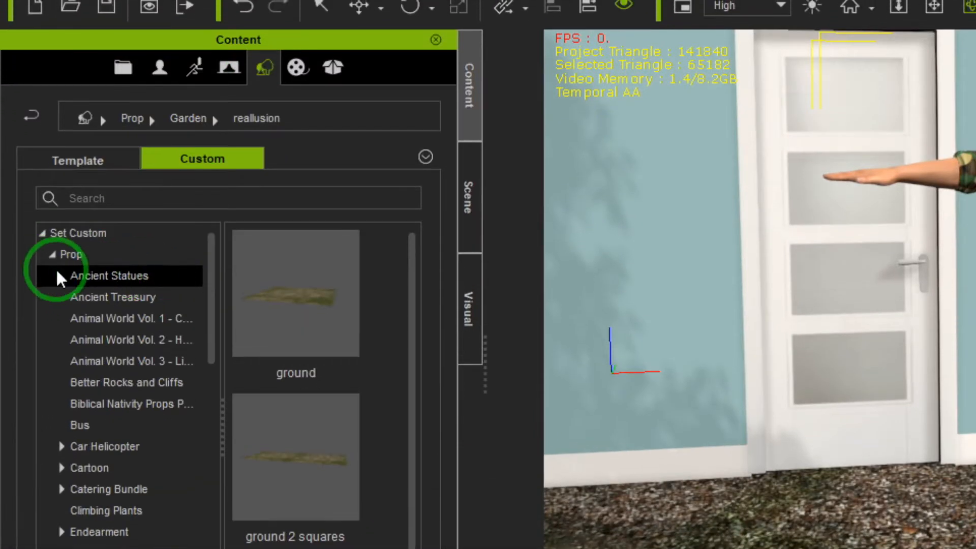
pyautogui.click(53, 282)
pyautogui.click(52, 272)
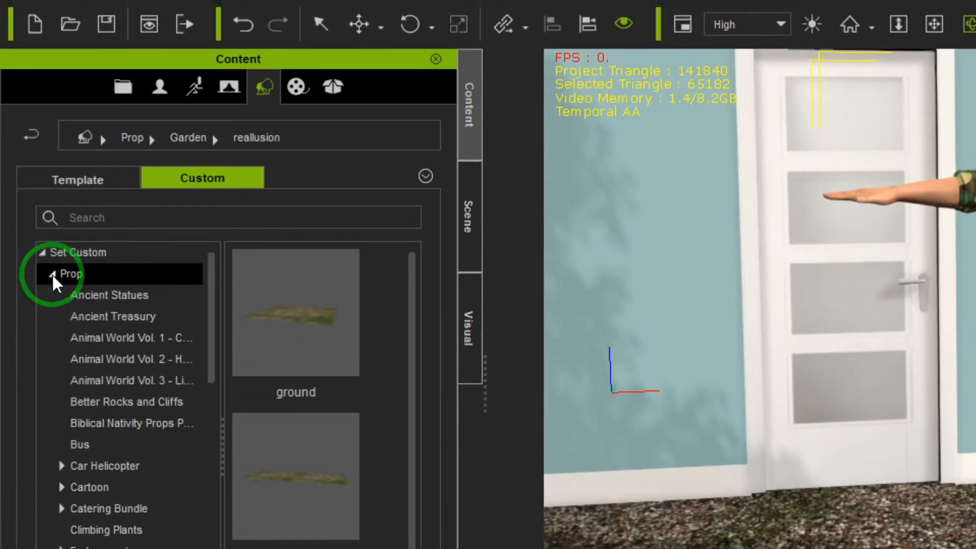
pyautogui.click(78, 442)
pyautogui.click(105, 462)
pyautogui.scroll(-1, 105, 277)
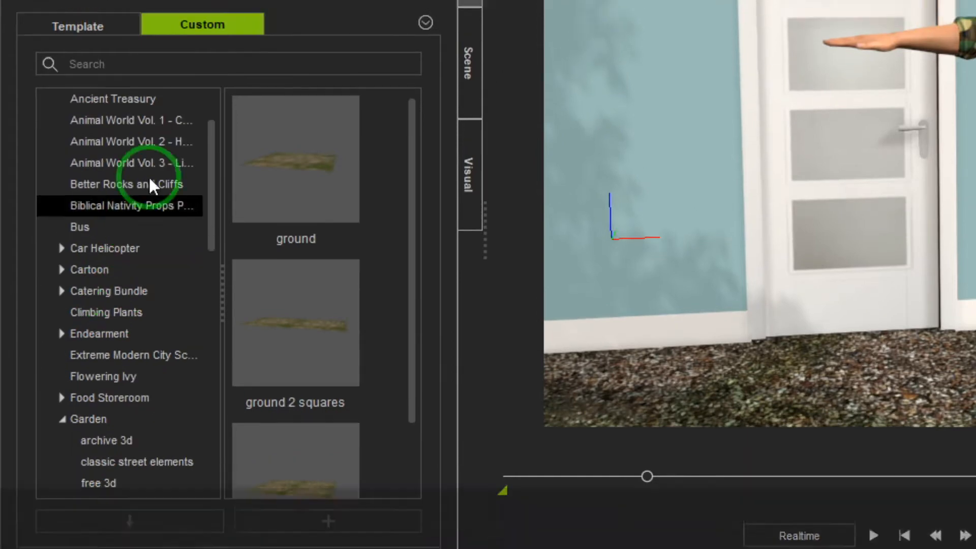
pyautogui.scroll(-2, 99, 280)
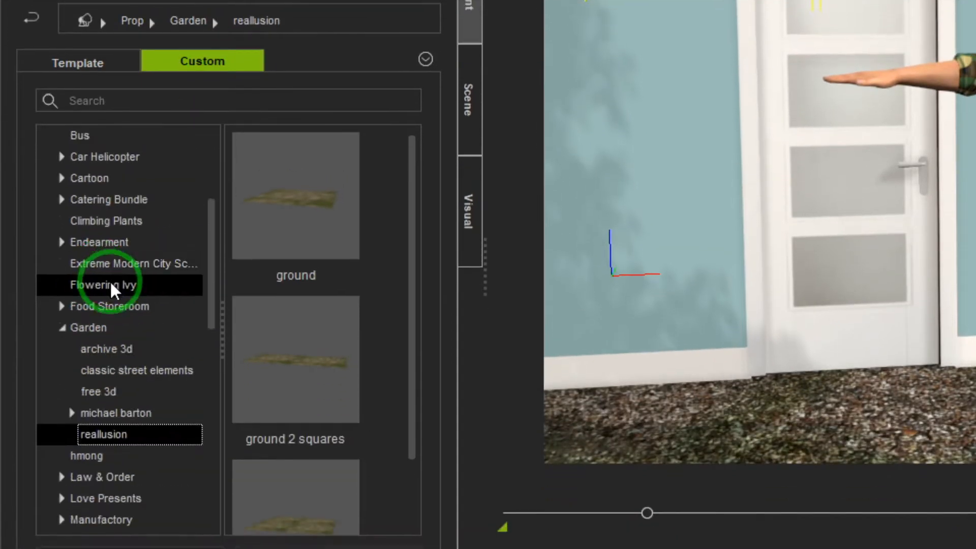
pyautogui.click(65, 277)
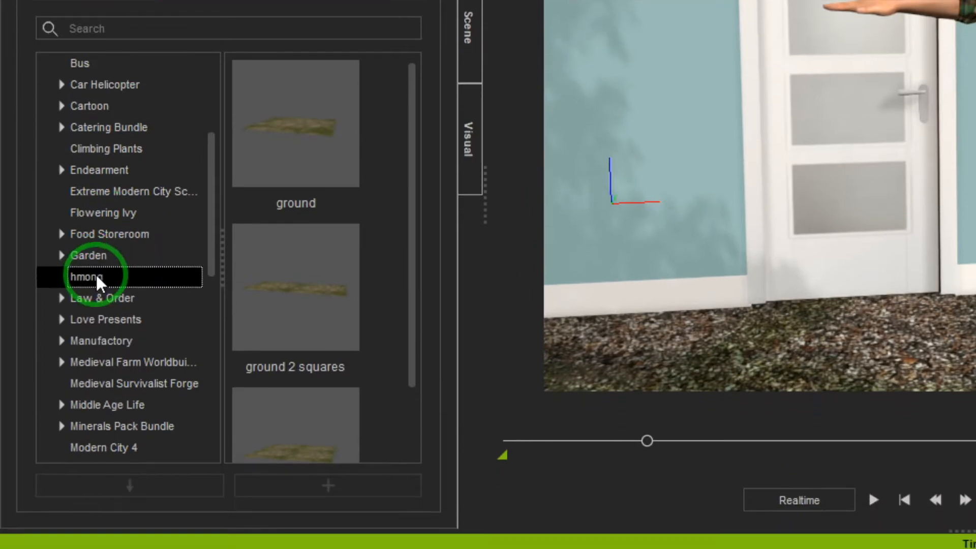
pyautogui.click(99, 329)
# Add the riam machete prop to the scene on the ground in front of the door
pyautogui.scroll(-10, 402, 241)
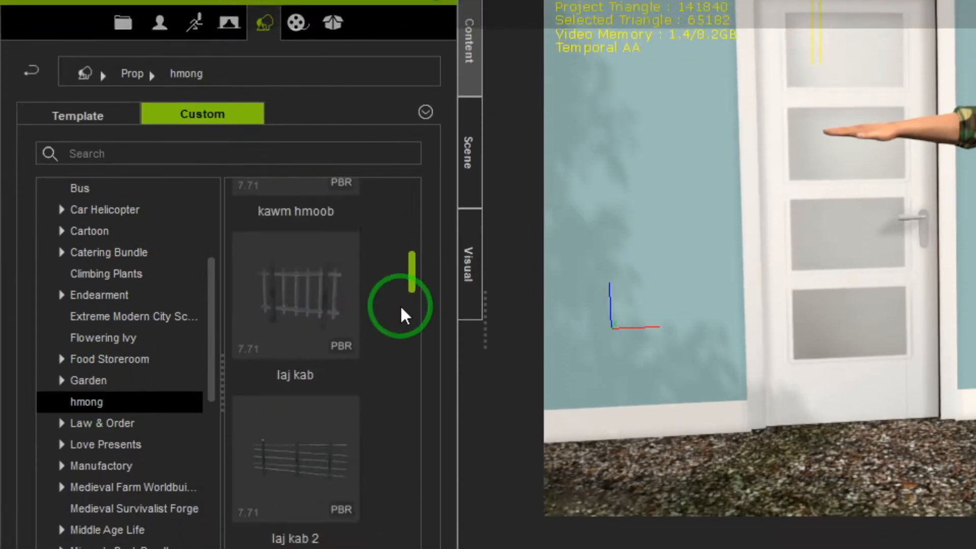
pyautogui.scroll(-6, 402, 303)
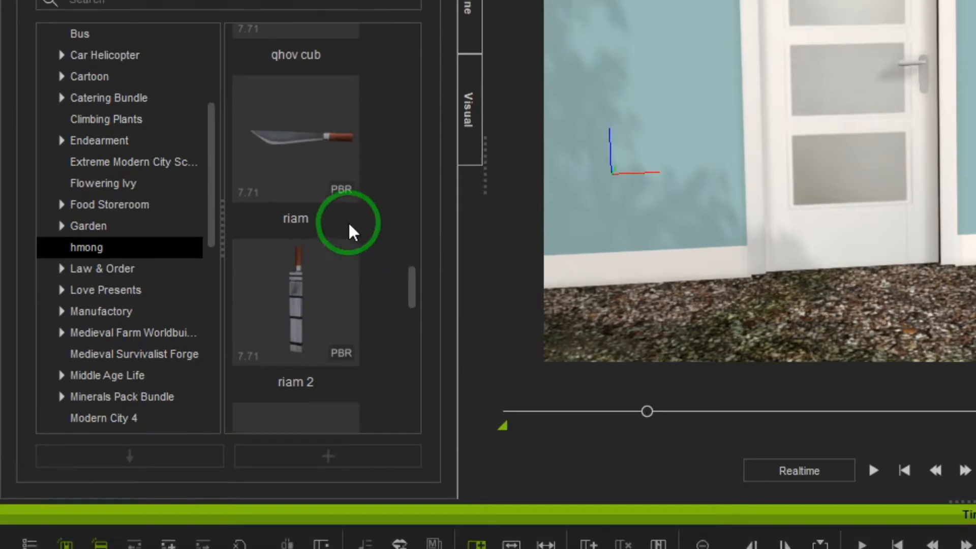
pyautogui.moveTo(348, 275); pyautogui.dragTo(447, 277)
pyautogui.moveTo(440, 319); pyautogui.dragTo(900, 430)
pyautogui.moveTo(489, 272)
pyautogui.mouseDown()
pyautogui.moveTo(549, 281)
pyautogui.moveTo(482, 275)
pyautogui.mouseUp()
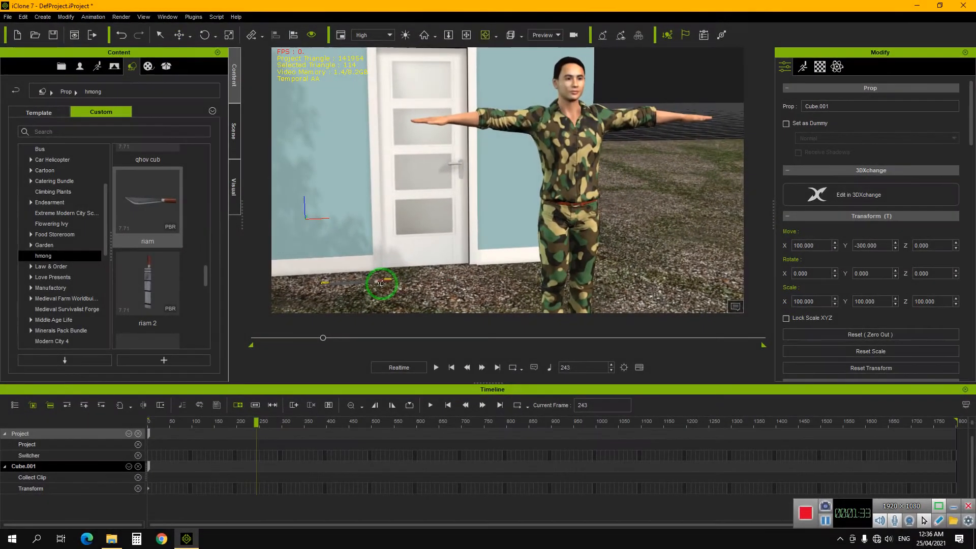
# Raise the machete and move it towards the avatar, to about X 177, Y -405, Z 98
pyautogui.click(381, 283)
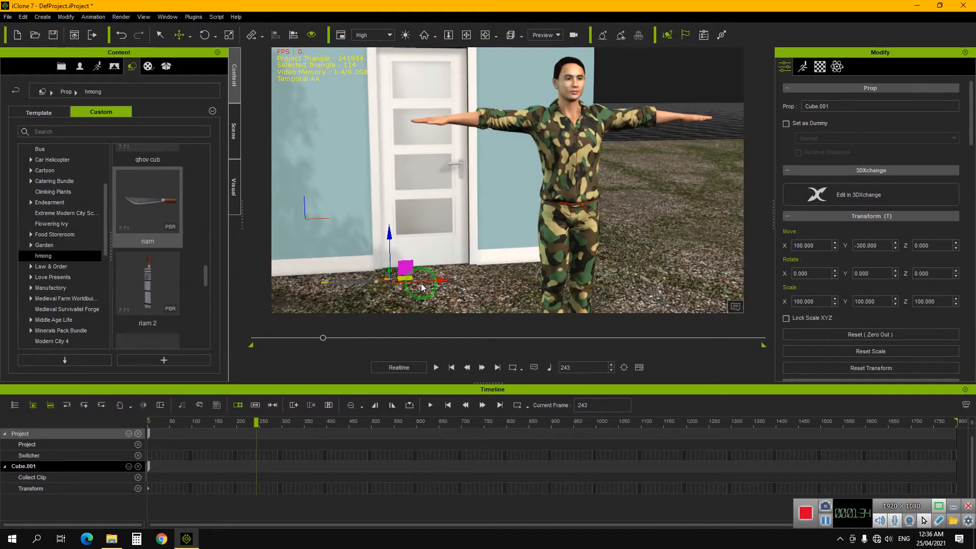
pyautogui.moveTo(438, 281); pyautogui.dragTo(478, 123)
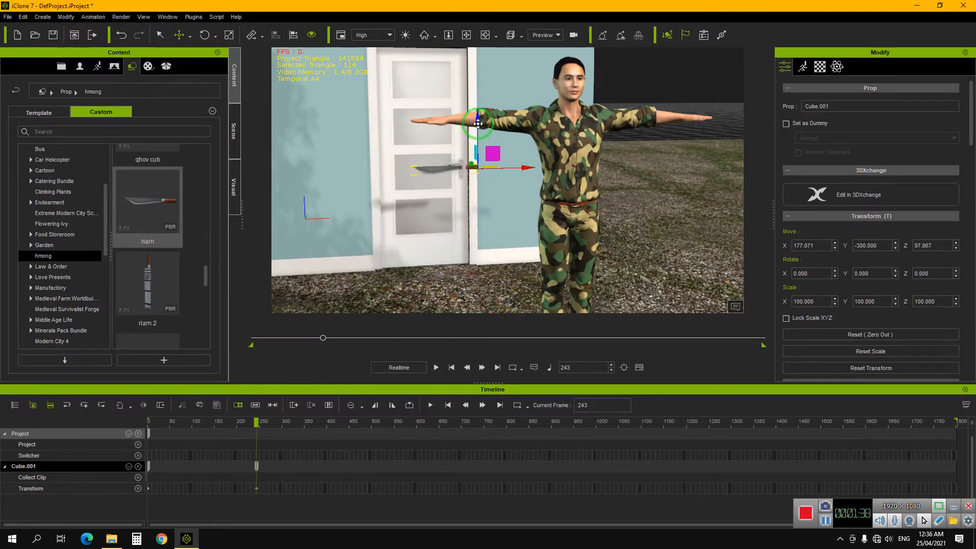
pyautogui.moveTo(474, 167); pyautogui.dragTo(494, 195)
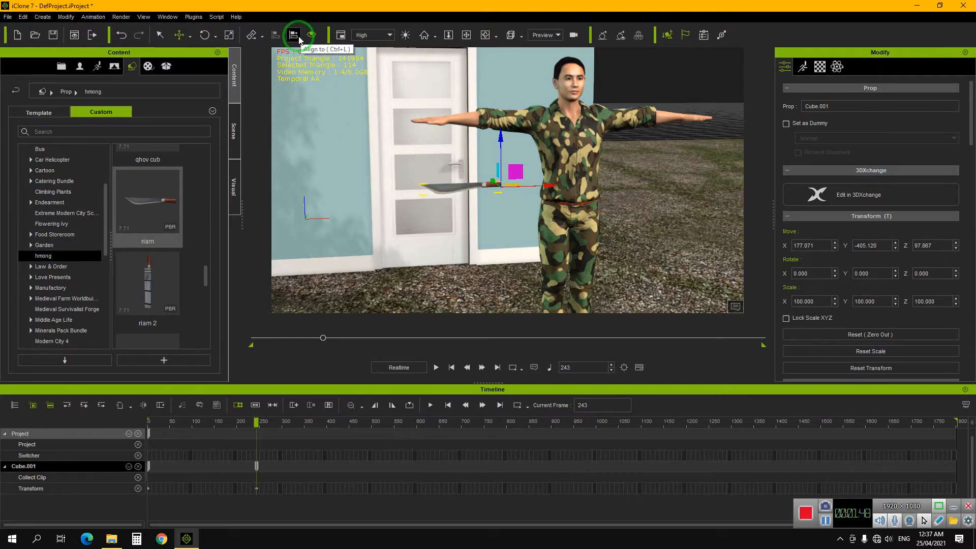
# Try aligning the machete to the avatar by pivot on the X, Y and Z axes, and cancel the alignment
pyautogui.scroll(5, 421, 145)
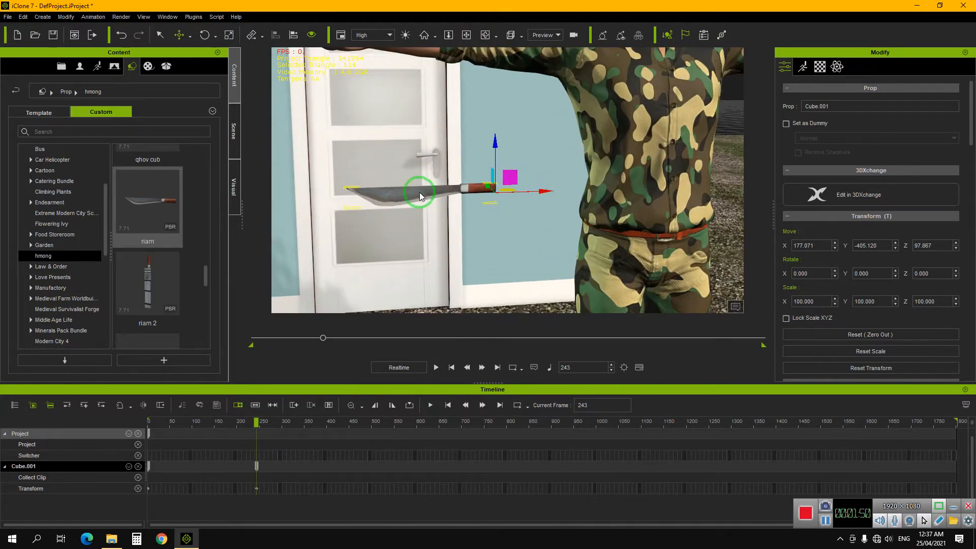
pyautogui.moveTo(425, 174)
pyautogui.mouseDown(button='right')
pyautogui.moveTo(483, 200)
pyautogui.moveTo(497, 168)
pyautogui.moveTo(562, 191)
pyautogui.moveTo(549, 255)
pyautogui.moveTo(435, 170)
pyautogui.mouseUp(button='right')
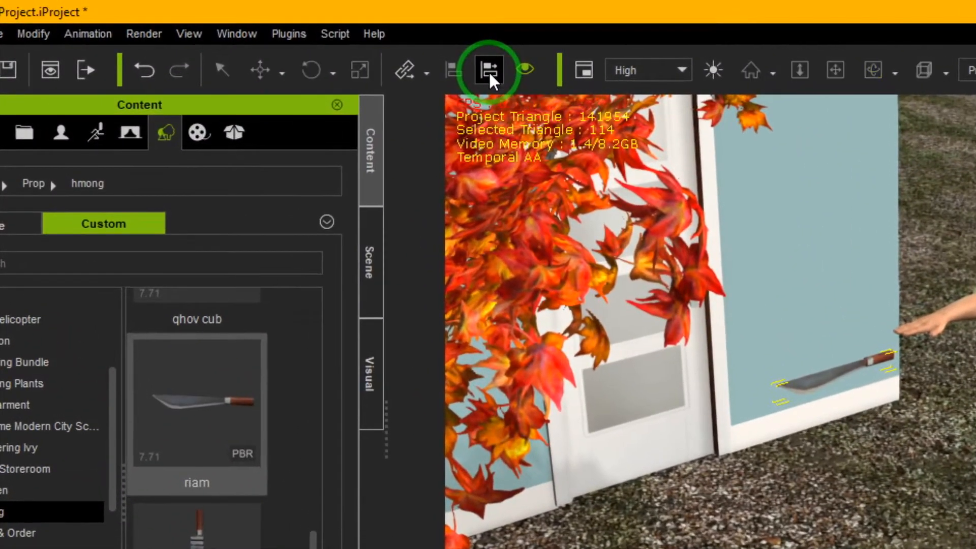
pyautogui.click(489, 71)
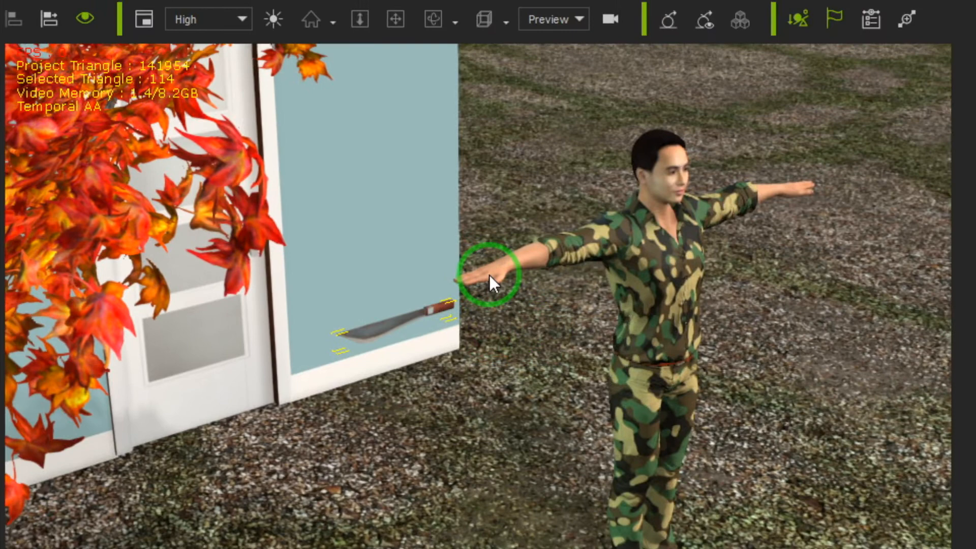
pyautogui.click(928, 325)
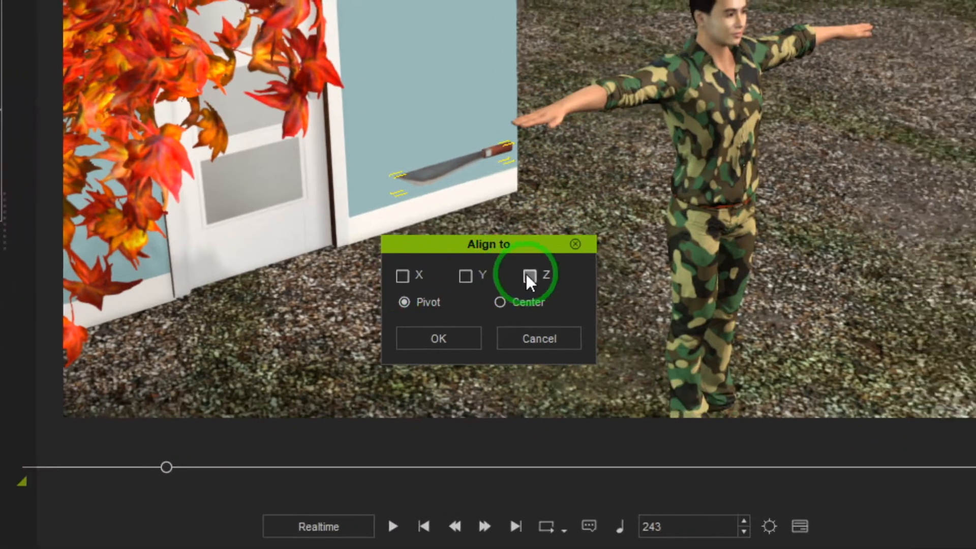
pyautogui.click(528, 276)
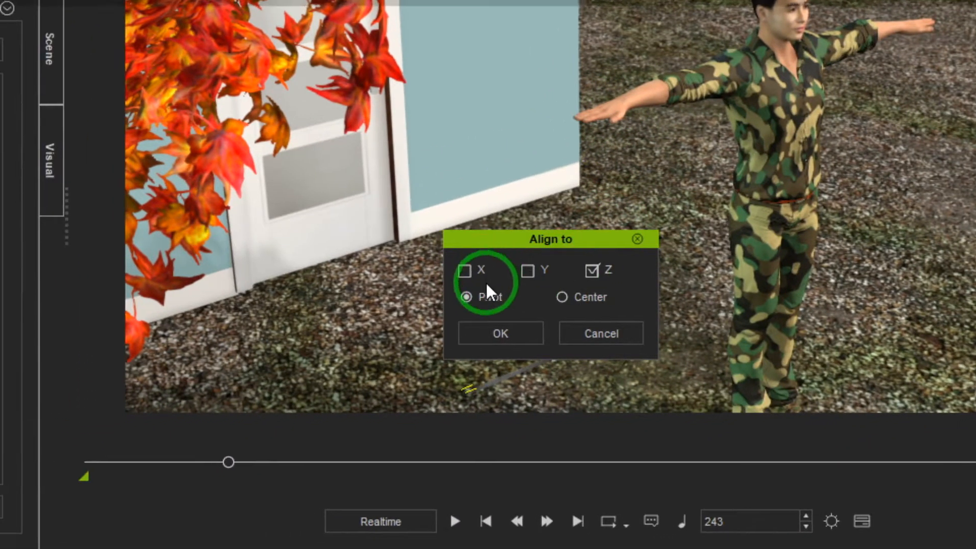
pyautogui.click(463, 271)
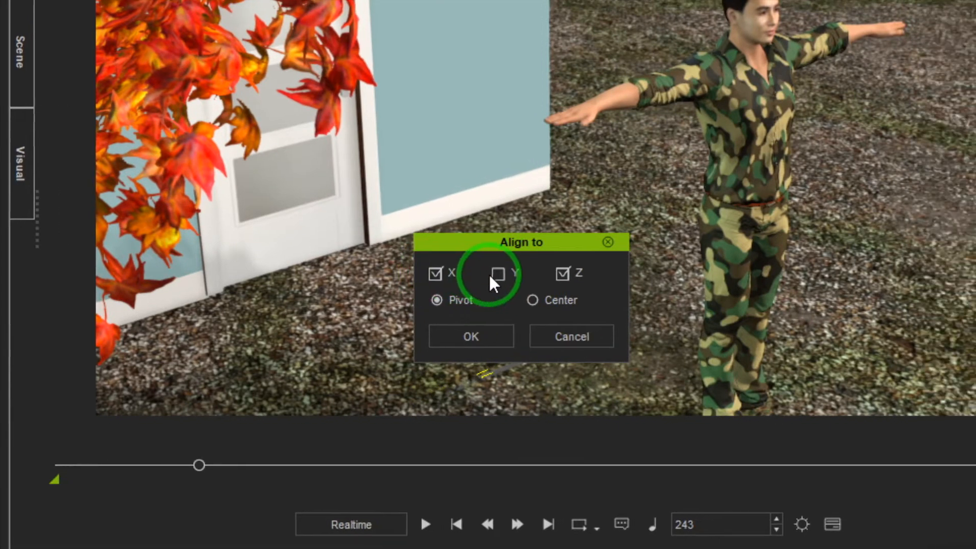
pyautogui.click(490, 275)
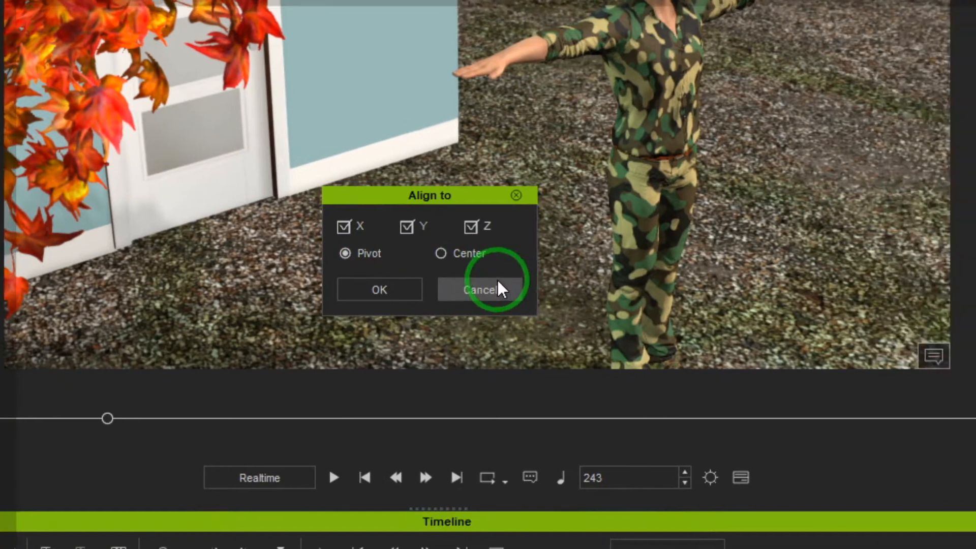
pyautogui.click(580, 332)
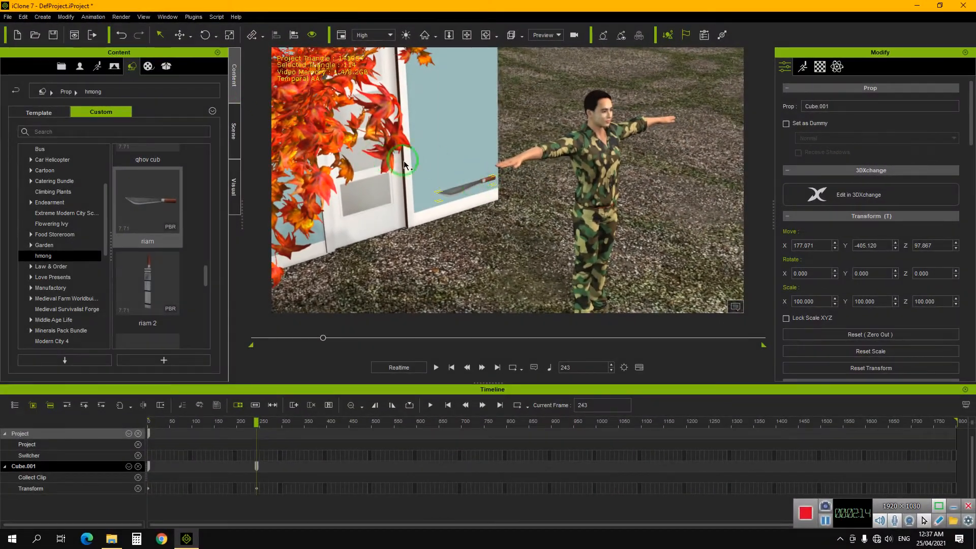
# Raise the machete and move it closer to the avatar's right hand, to about Y -451, Z 122
pyautogui.press('w')
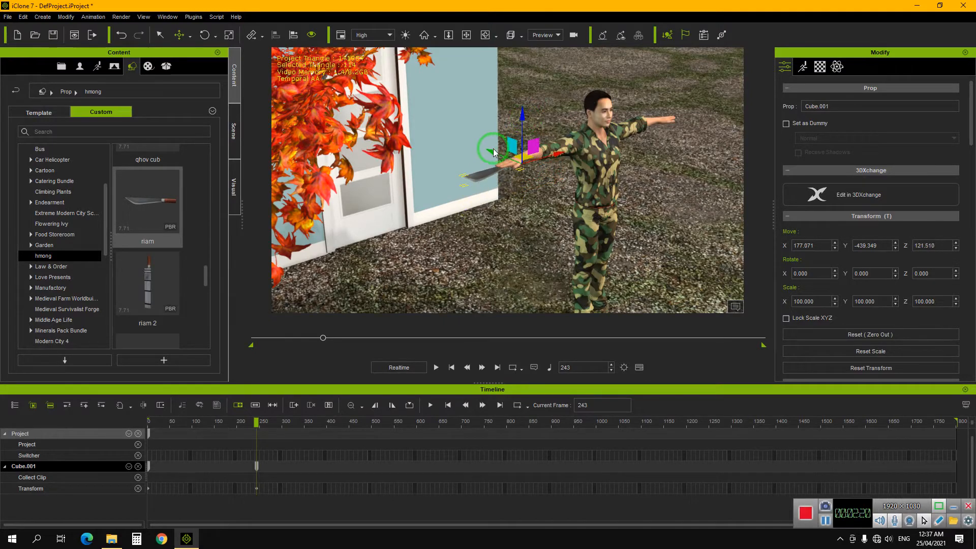
pyautogui.scroll(6, 496, 154)
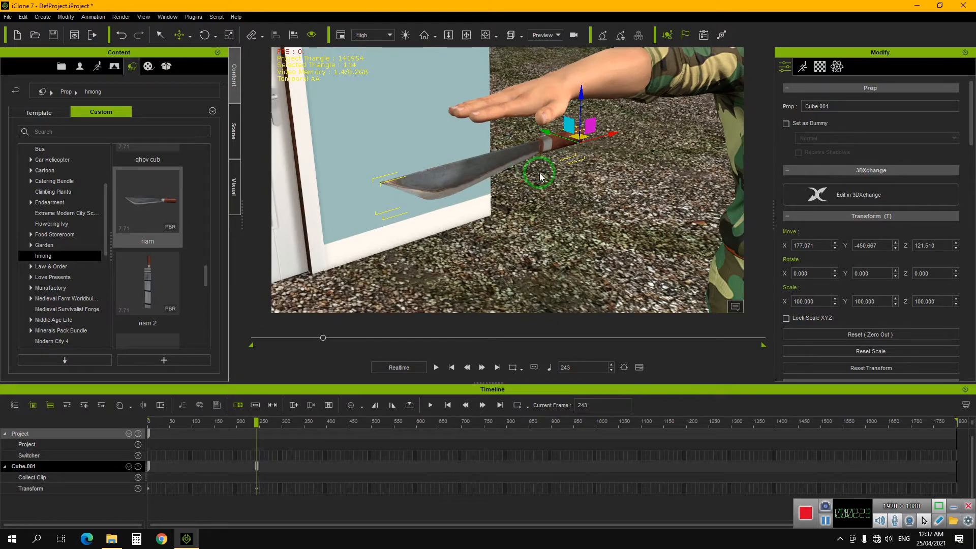
pyautogui.scroll(-8, 540, 176)
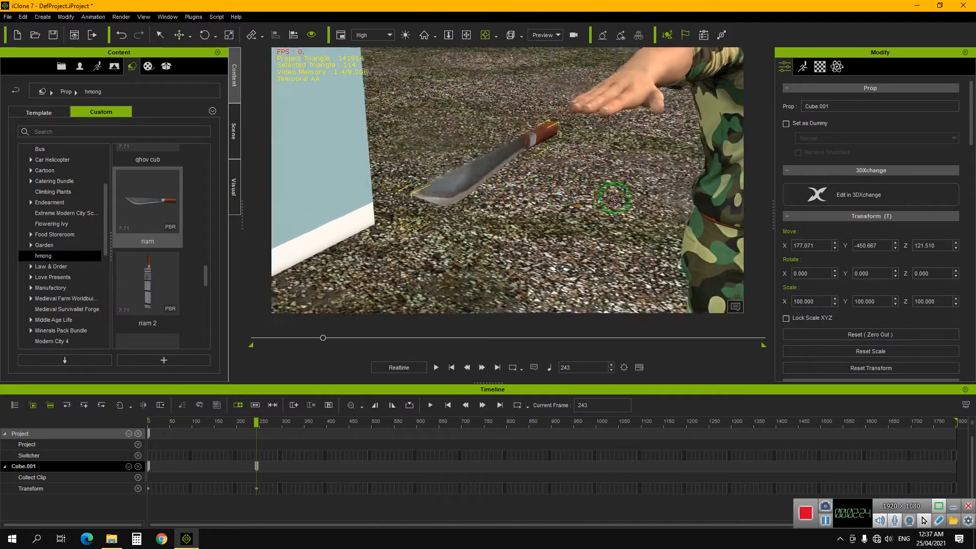
pyautogui.scroll(8, 578, 200)
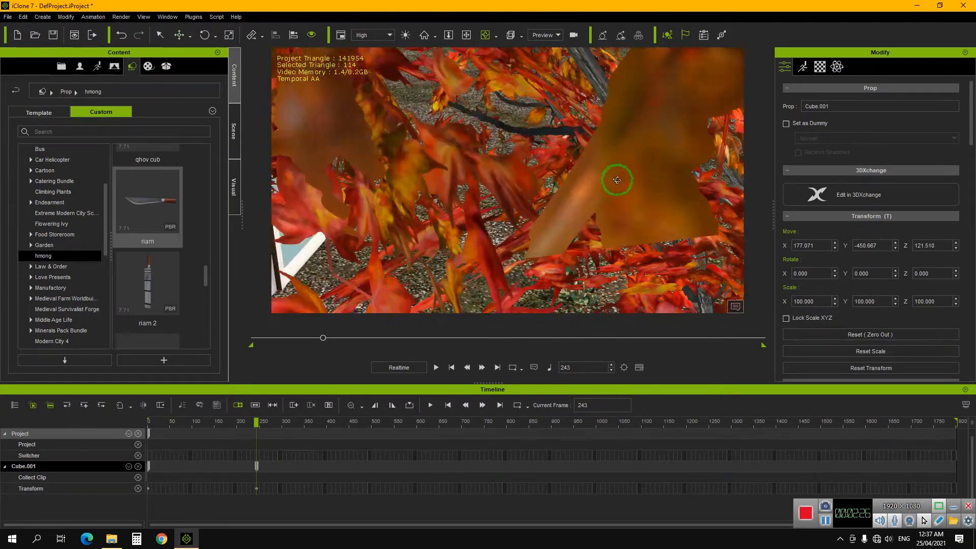
# Move the machete just below the avatar's outstretched right hand, to about X 127, Y -497, Z 137
pyautogui.press('w')
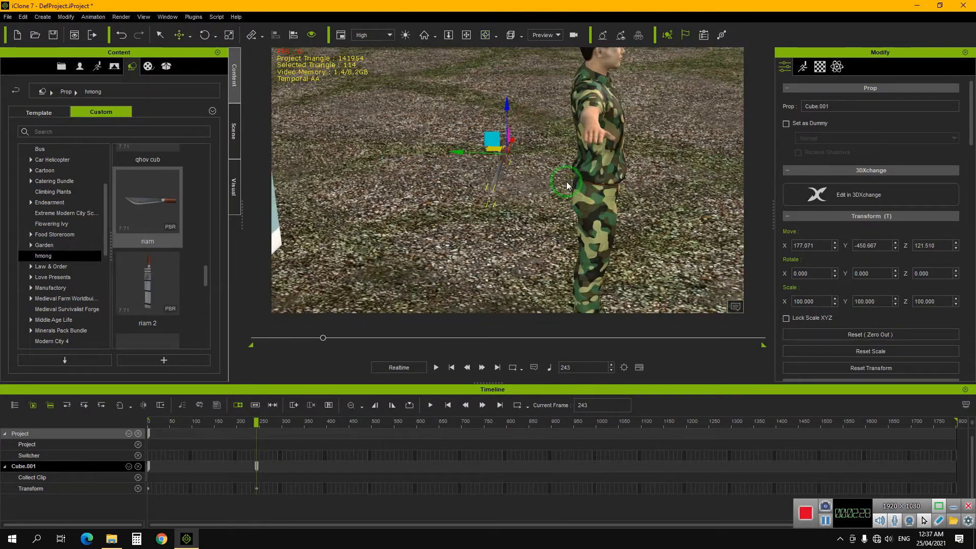
pyautogui.moveTo(457, 150); pyautogui.dragTo(550, 156)
pyautogui.moveTo(604, 109); pyautogui.dragTo(604, 77)
pyautogui.moveTo(642, 174)
pyautogui.mouseDown(button='right')
pyautogui.moveTo(446, 196)
pyautogui.moveTo(652, 166)
pyautogui.mouseUp(button='right')
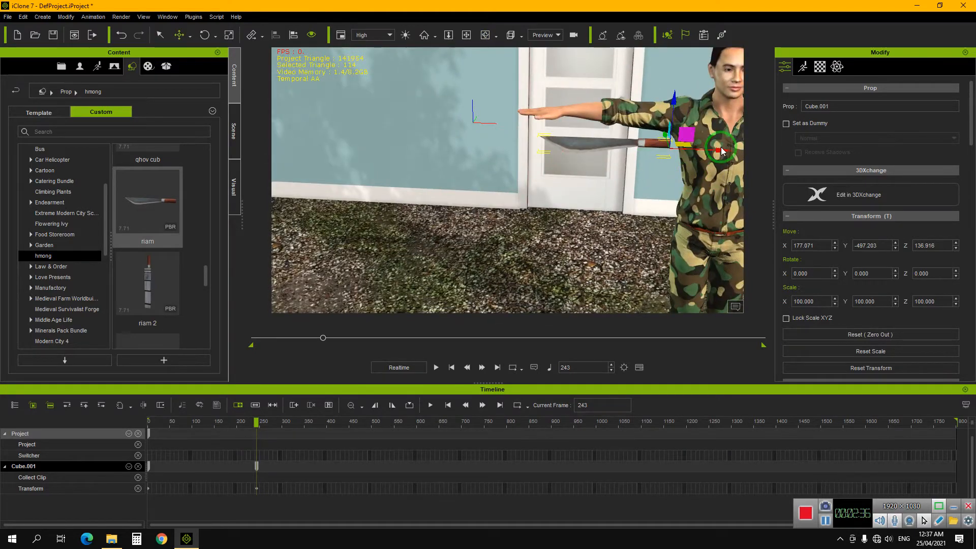
pyautogui.moveTo(719, 151); pyautogui.dragTo(605, 153)
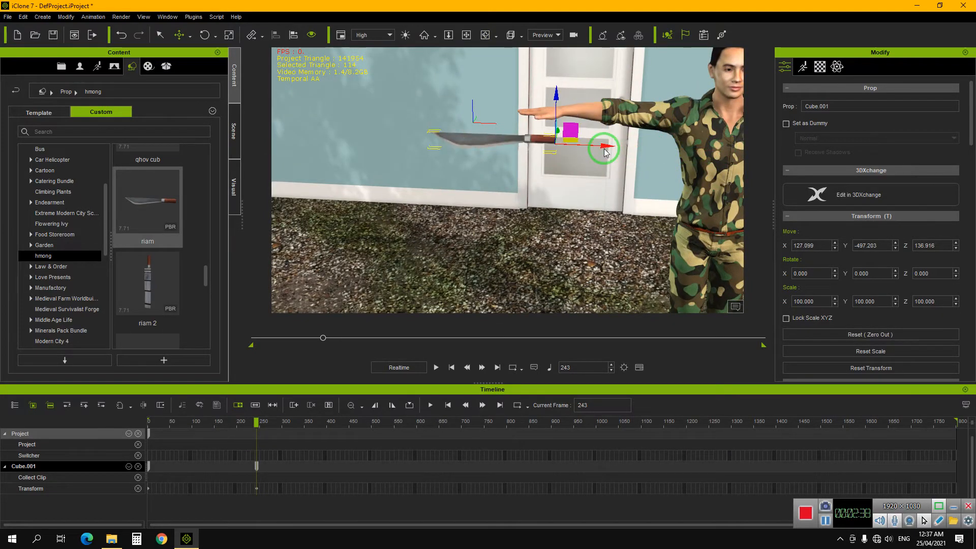
# Rotate the machete about its Z axis to about 84 degrees so the blade points to the avatar's front
pyautogui.press('e')
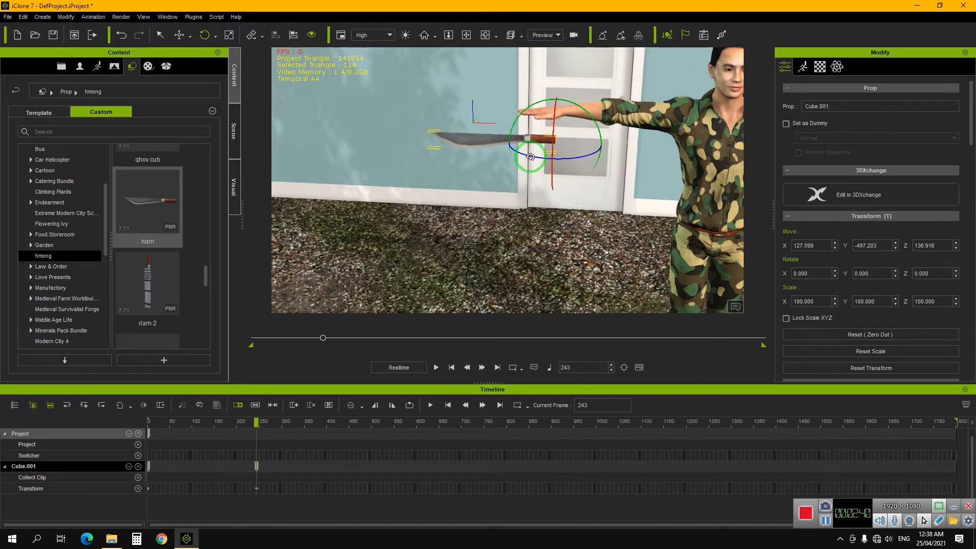
pyautogui.moveTo(530, 157); pyautogui.dragTo(574, 157)
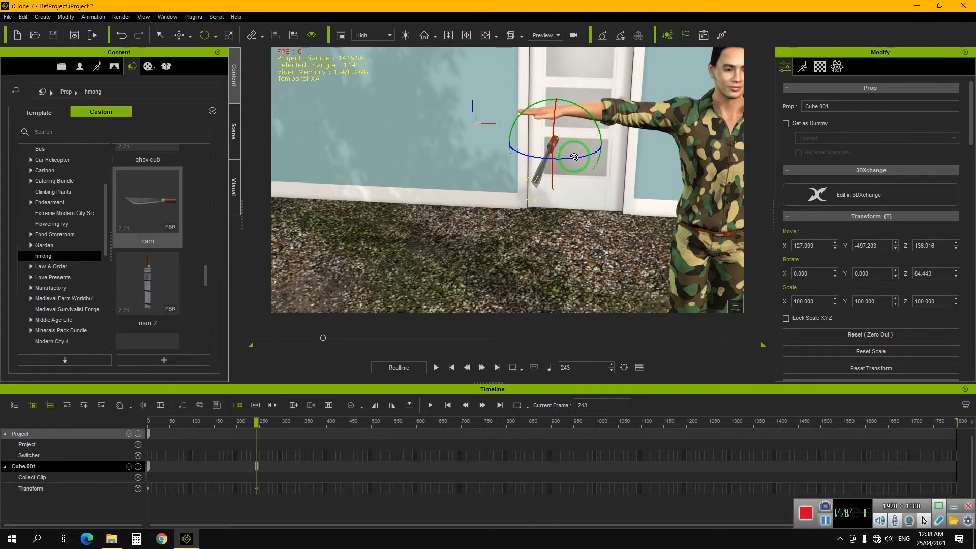
pyautogui.scroll(-1, 570, 169)
pyautogui.moveTo(558, 170); pyautogui.dragTo(731, 155, button='right')
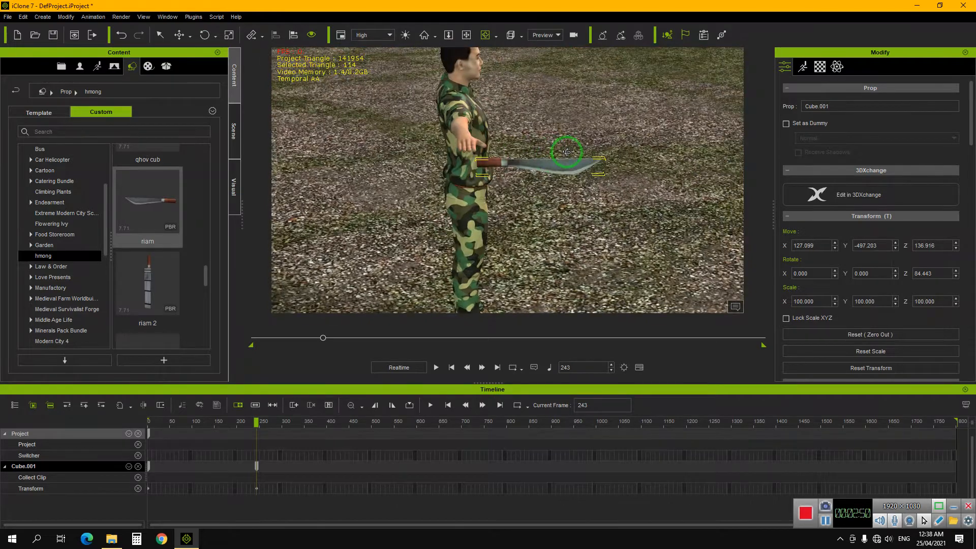
# Move the machete's handle under the avatar's right palm, to about X 118, Y -485, Z 146
pyautogui.press('w')
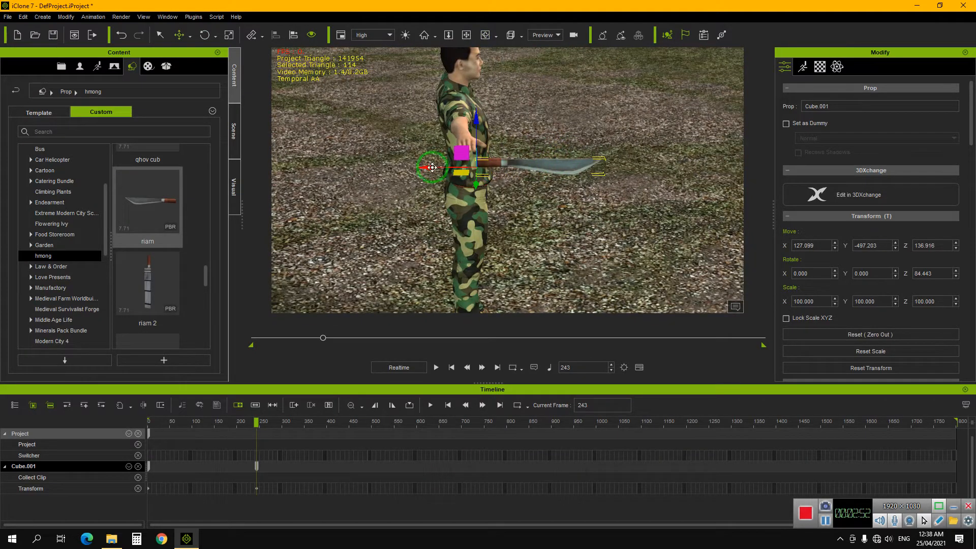
pyautogui.moveTo(432, 167); pyautogui.dragTo(403, 170)
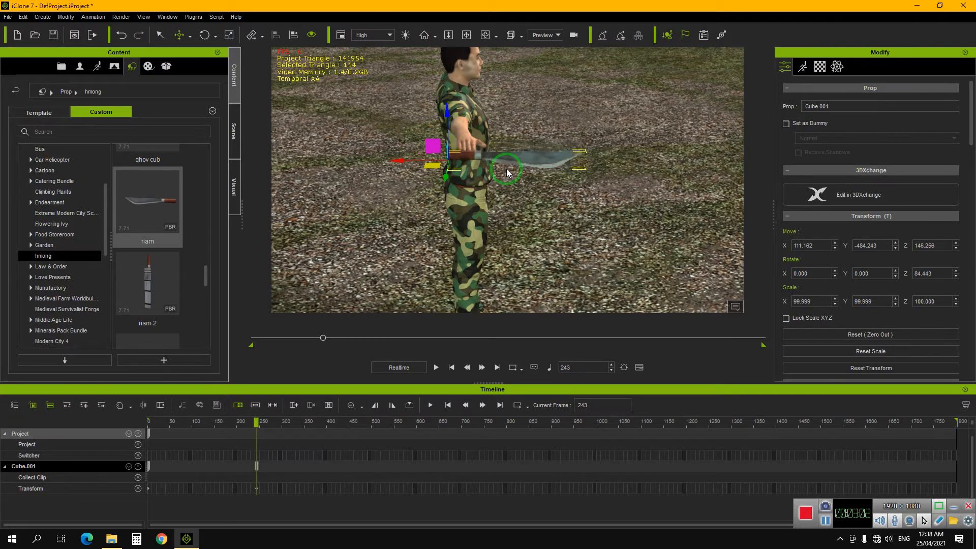
pyautogui.moveTo(511, 176); pyautogui.dragTo(561, 160, button='right')
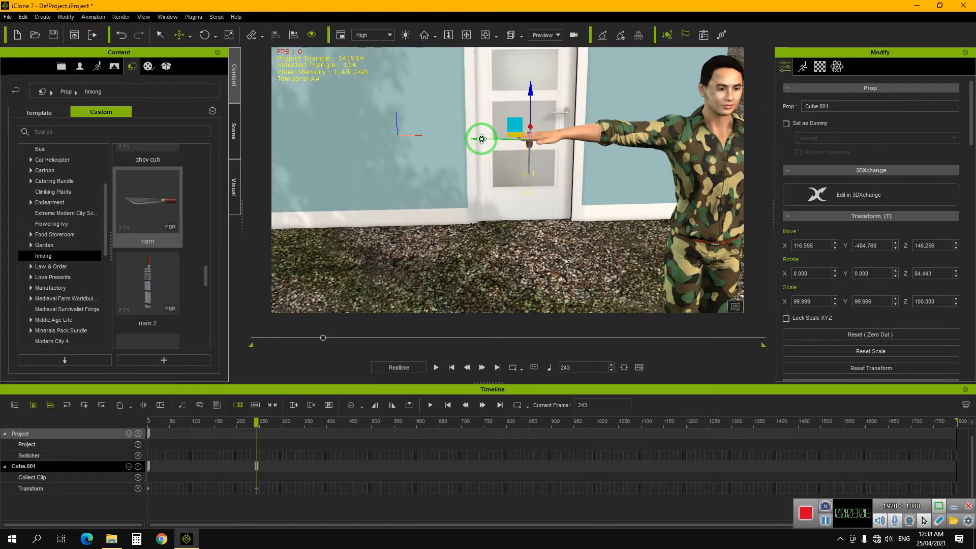
pyautogui.moveTo(574, 148); pyautogui.dragTo(443, 151, button='right')
pyautogui.press('w')
# Tilt the machete slightly about its X axis, to about -0.7 degrees
pyautogui.press('e')
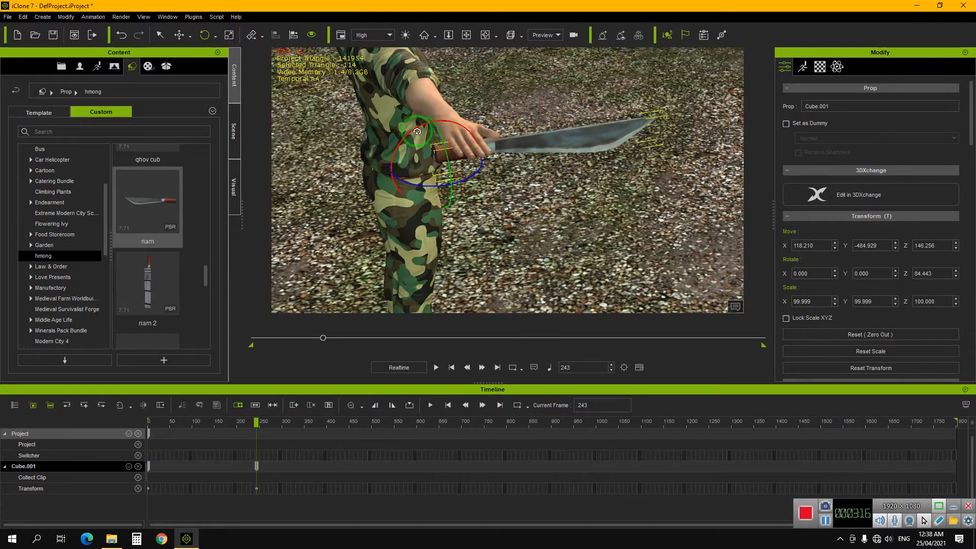
pyautogui.moveTo(417, 132); pyautogui.dragTo(429, 125)
pyautogui.press('w')
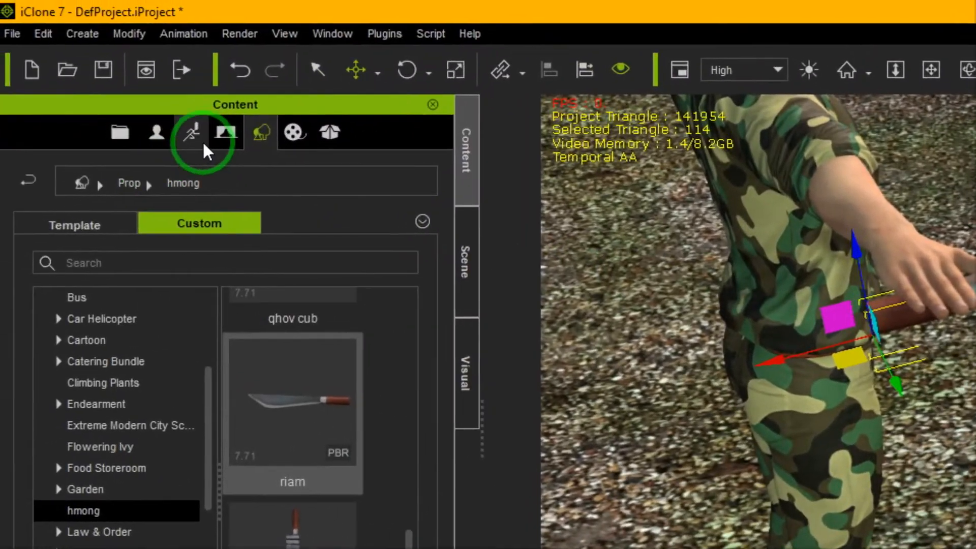
# Open the Gesture folder of the animation library and show its template content instead of the custom content
pyautogui.click(98, 66)
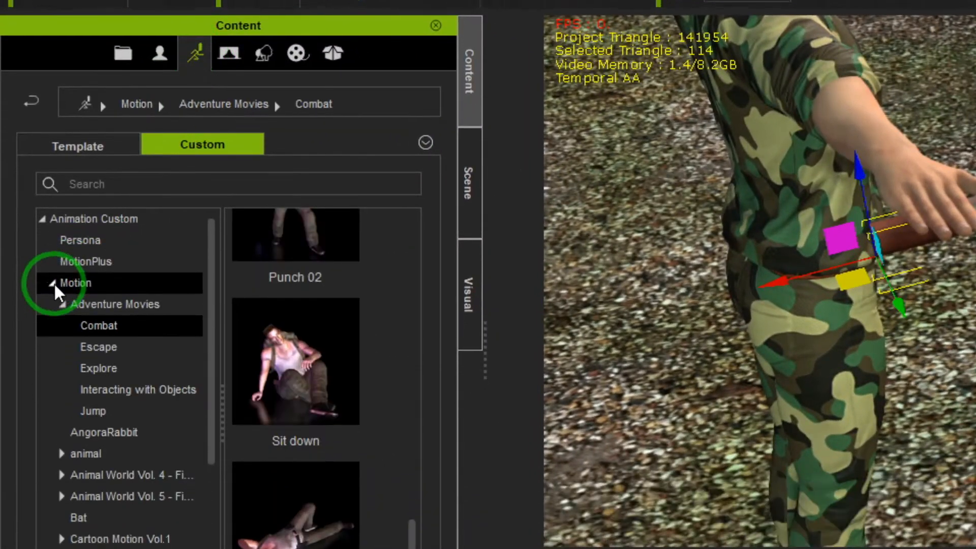
pyautogui.click(52, 362)
pyautogui.click(69, 404)
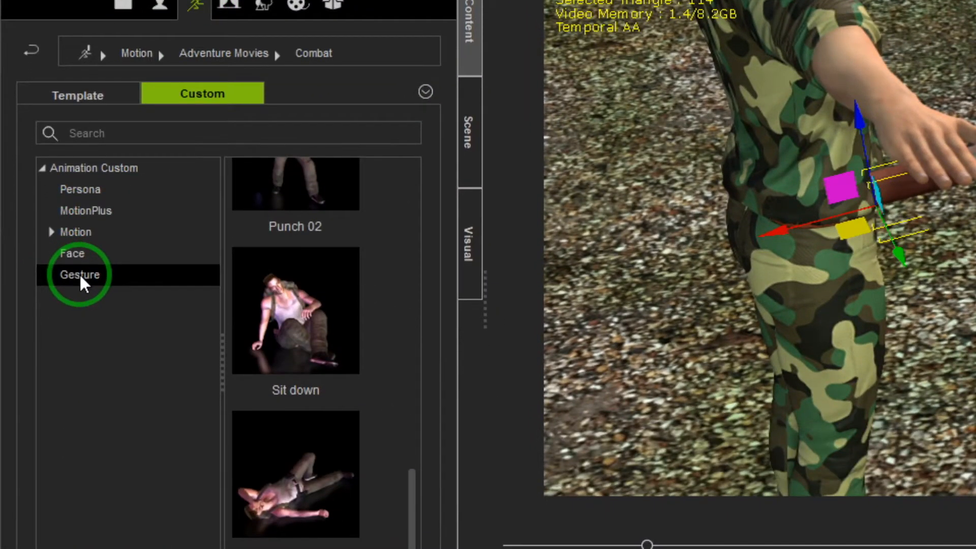
pyautogui.click(79, 294)
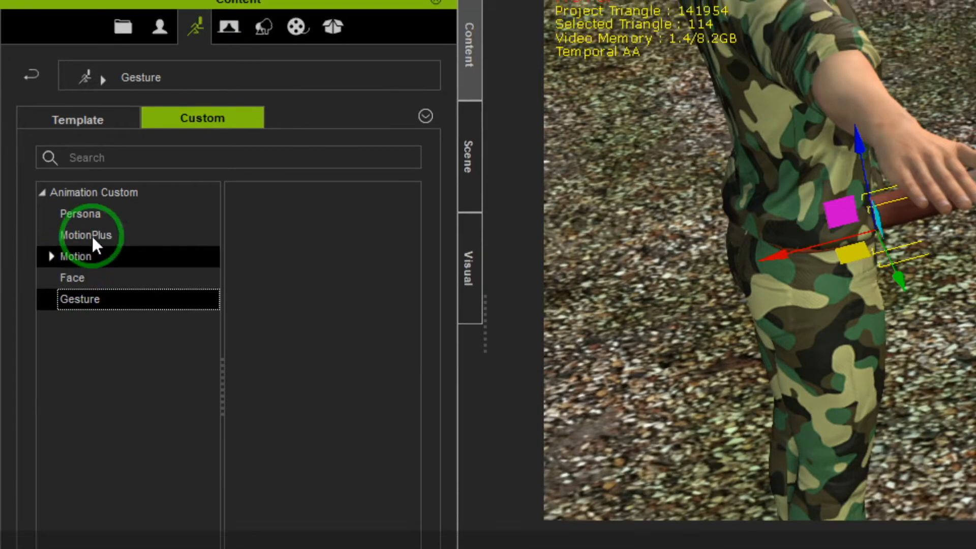
pyautogui.click(92, 97)
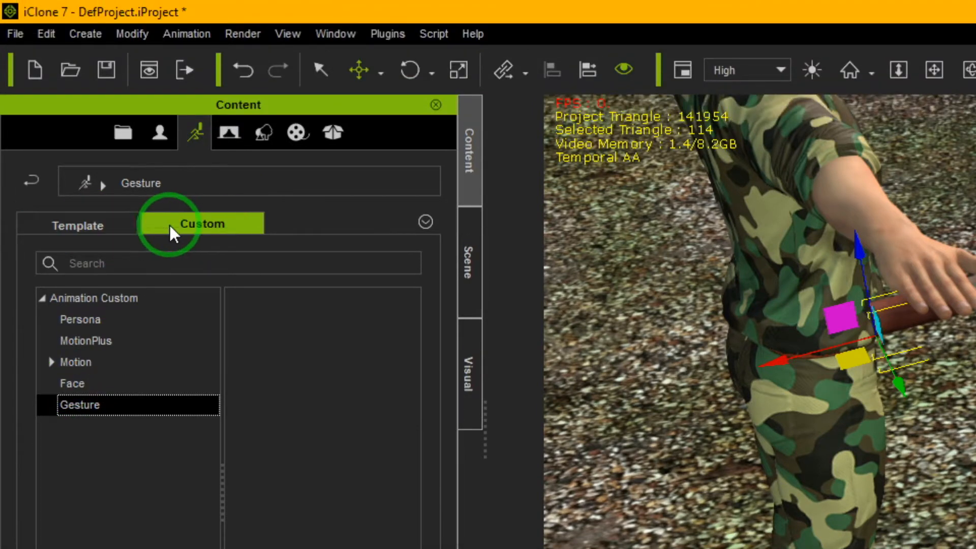
pyautogui.click(97, 225)
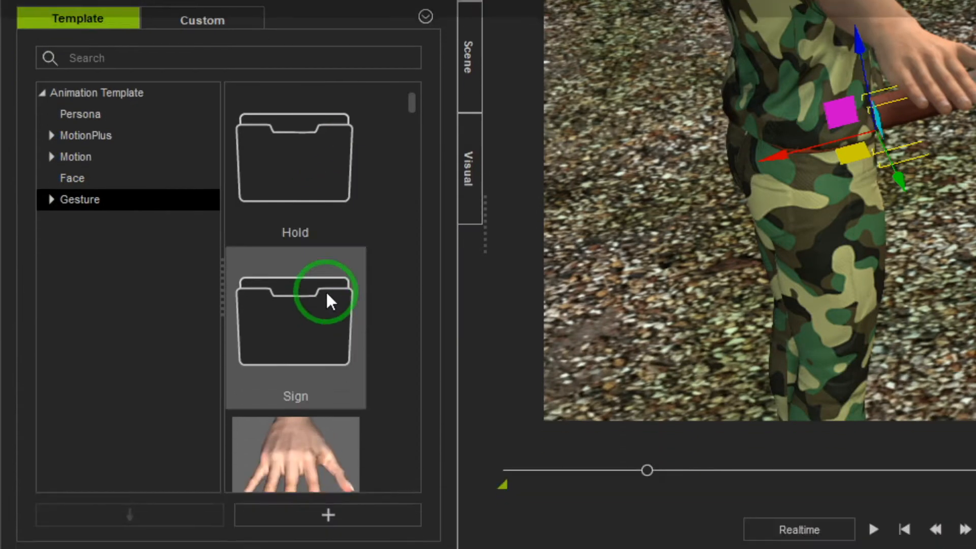
# Apply the Grab_A gesture from the Hold folder to the avatar's right hand
pyautogui.moveTo(413, 108); pyautogui.dragTo(410, 168)
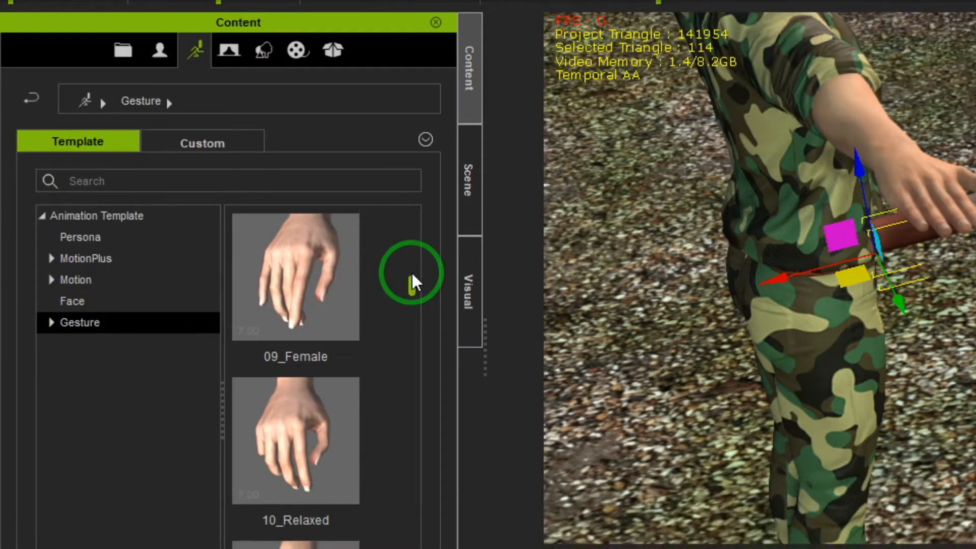
pyautogui.moveTo(412, 305); pyautogui.dragTo(412, 239)
pyautogui.doubleClick(322, 296)
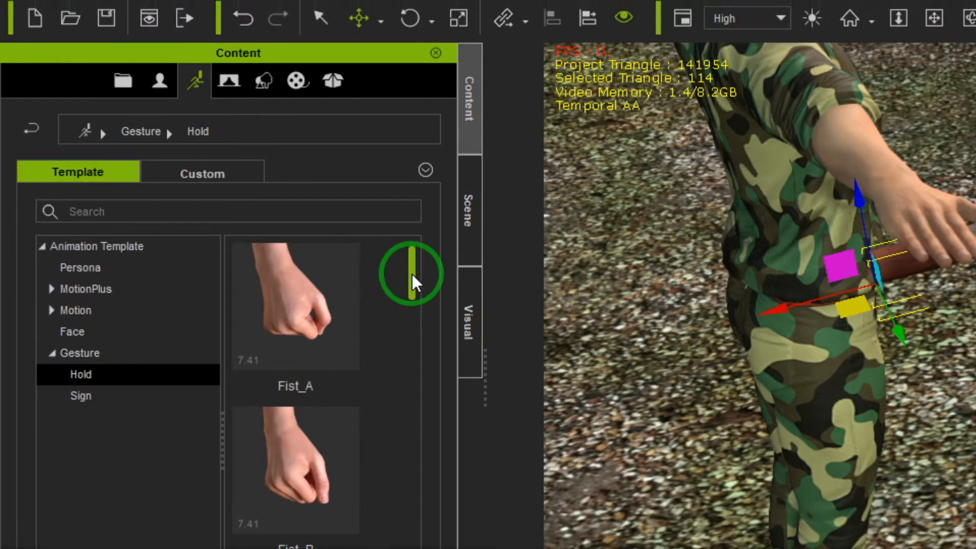
pyautogui.moveTo(412, 273); pyautogui.dragTo(416, 371)
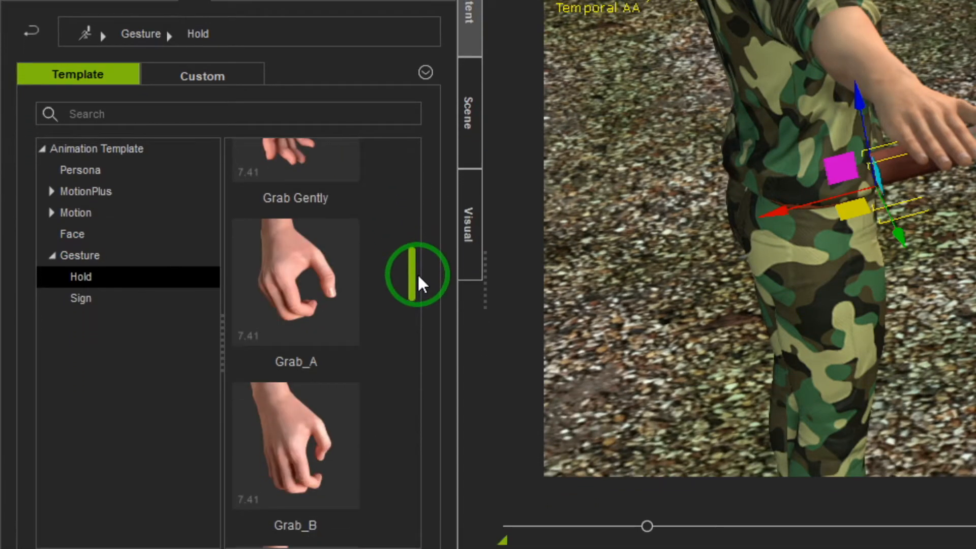
pyautogui.moveTo(306, 274); pyautogui.dragTo(799, 170)
pyautogui.moveTo(590, 239); pyautogui.dragTo(686, 213)
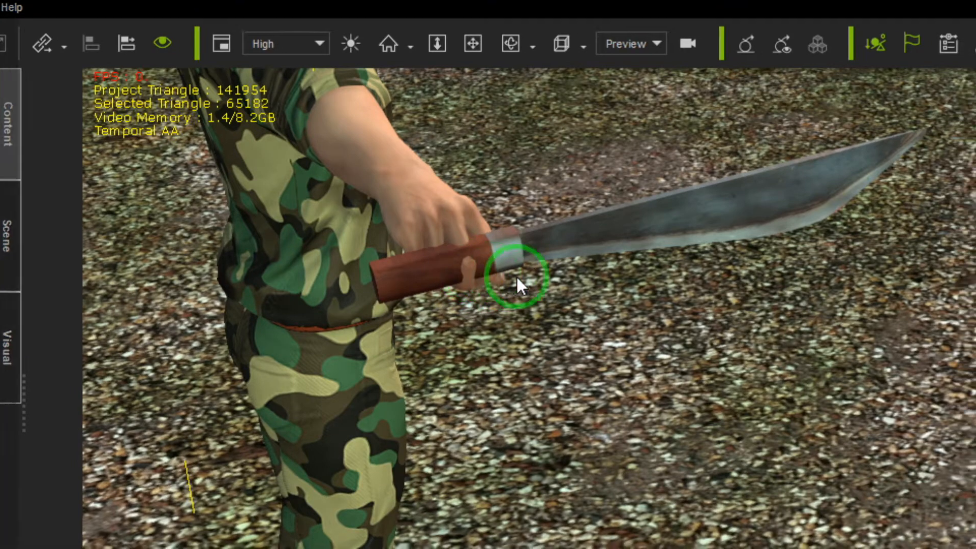
# Select the machete and shift its handle into the avatar's closed right hand
pyautogui.click(516, 276)
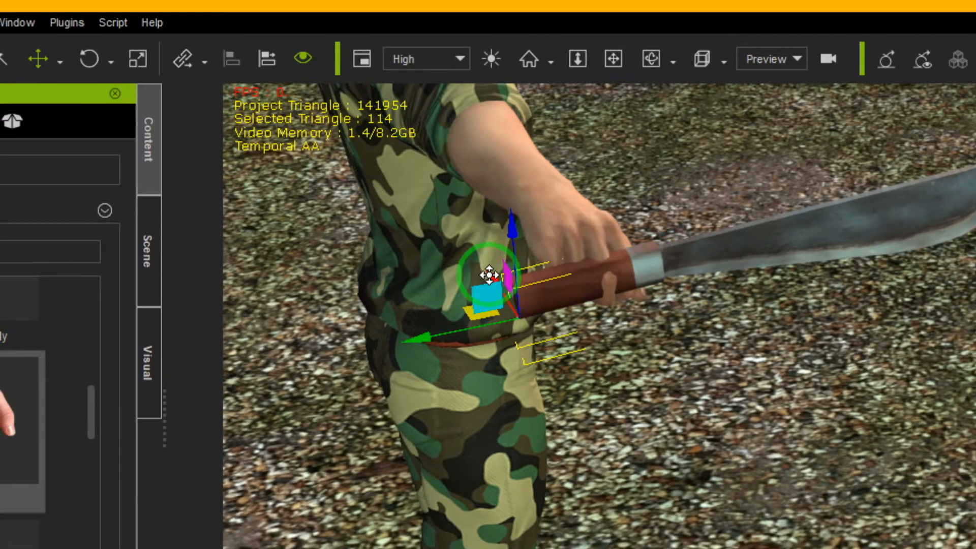
pyautogui.moveTo(489, 274); pyautogui.dragTo(472, 263)
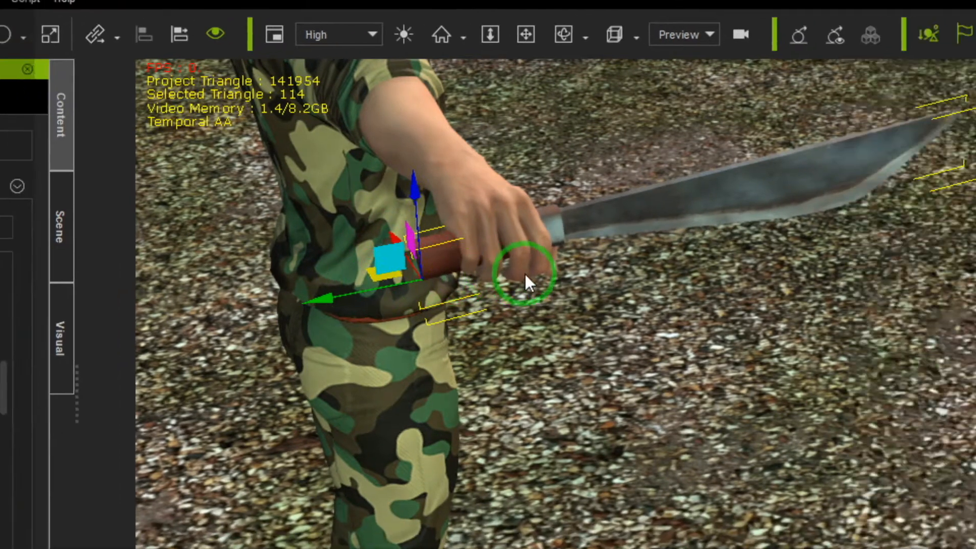
pyautogui.moveTo(607, 306); pyautogui.dragTo(608, 308, button='right')
# Roll the machete in the avatar's grip to about 37 degrees on the X axis
pyautogui.moveTo(482, 277); pyautogui.dragTo(122, 275, button='right')
pyautogui.moveTo(895, 213); pyautogui.dragTo(578, 166, button='right')
pyautogui.moveTo(443, 201); pyautogui.dragTo(503, 232, button='right')
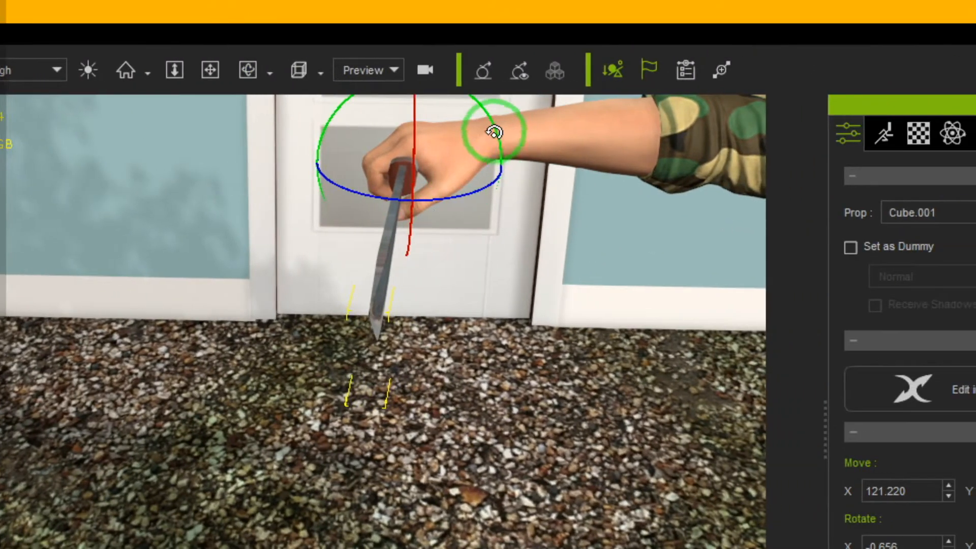
pyautogui.moveTo(573, 130); pyautogui.dragTo(579, 125)
pyautogui.moveTo(493, 126); pyautogui.dragTo(479, 159)
pyautogui.press('w')
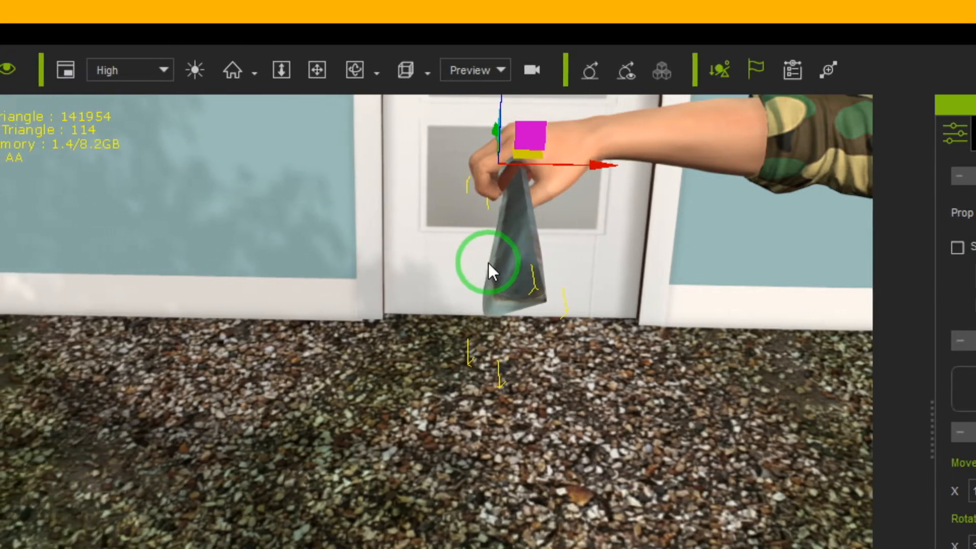
# Fine-tune the machete in the grip to a rotation of about 36, 7, 81 and a position of about 120, -485, 144
pyautogui.moveTo(485, 262); pyautogui.dragTo(234, 321, button='right')
pyautogui.moveTo(434, 289); pyautogui.dragTo(642, 288, button='right')
pyautogui.moveTo(659, 248); pyautogui.dragTo(399, 243, button='right')
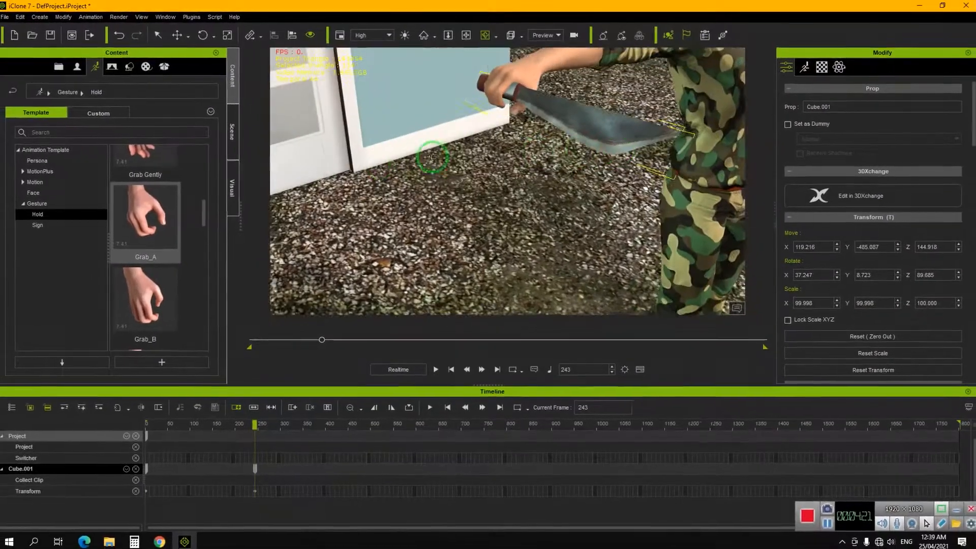
pyautogui.moveTo(432, 157); pyautogui.dragTo(493, 194, button='right')
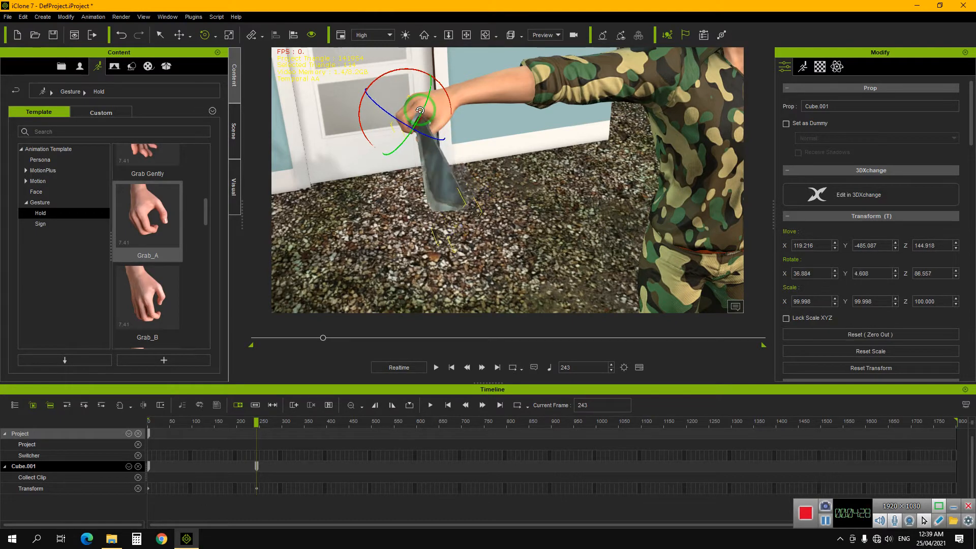
pyautogui.moveTo(420, 110); pyautogui.dragTo(425, 139)
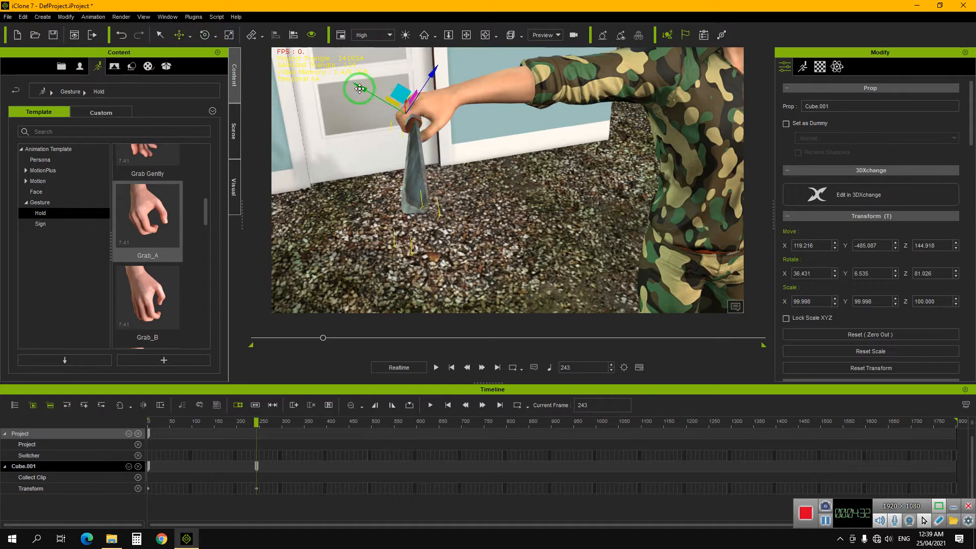
pyautogui.moveTo(364, 88); pyautogui.dragTo(366, 88)
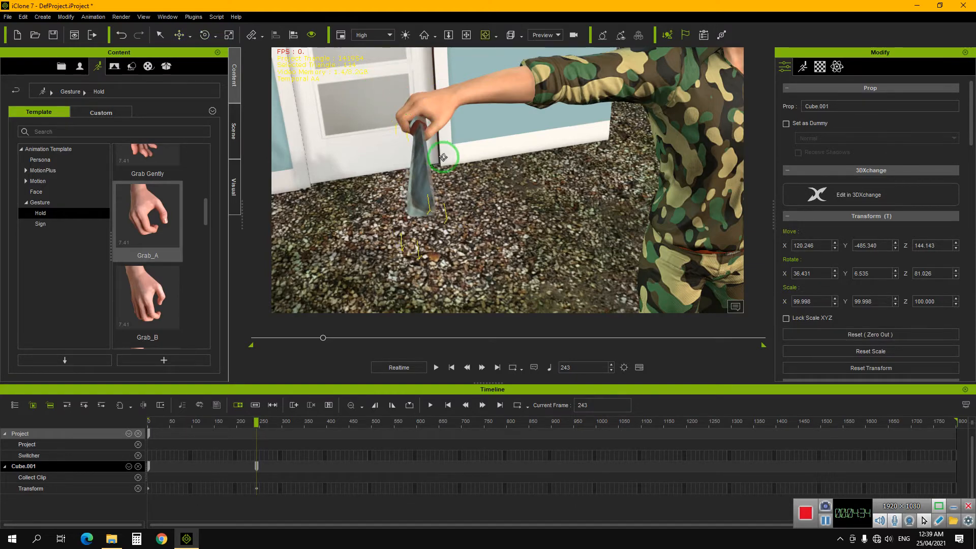
# Delete the machete's Transform key at frame 243 and return to frame 1
pyautogui.moveTo(443, 157); pyautogui.dragTo(386, 161, button='right')
pyautogui.moveTo(380, 165); pyautogui.dragTo(502, 202, button='middle')
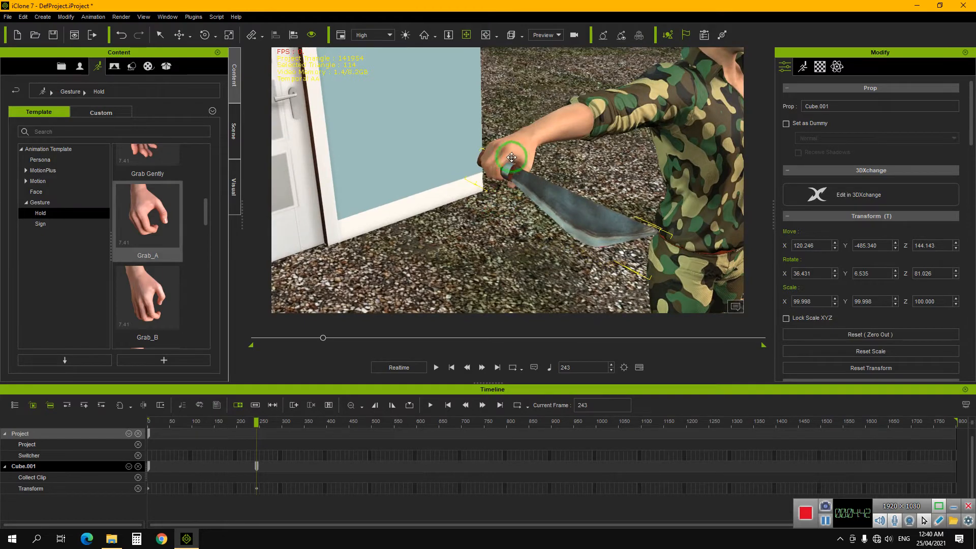
pyautogui.scroll(-5, 564, 163)
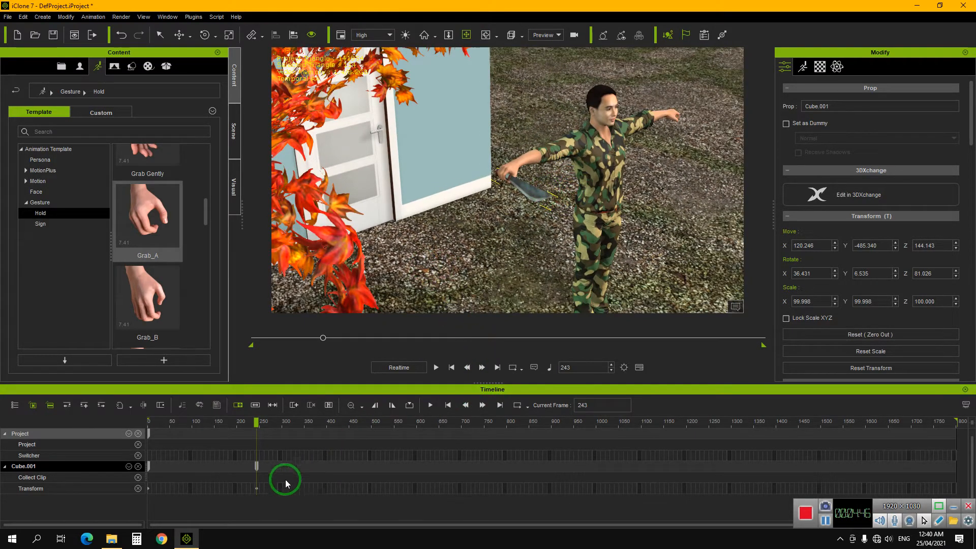
pyautogui.click(256, 488)
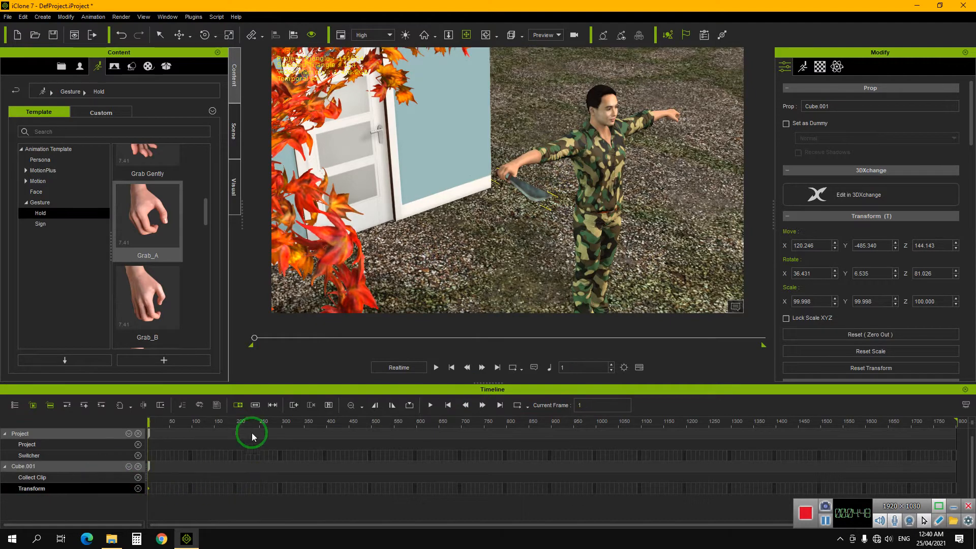
# Apply the Attack with torch motion from the custom Adventure Movies Combat collection to the avatar at frame 1
pyautogui.click(436, 367)
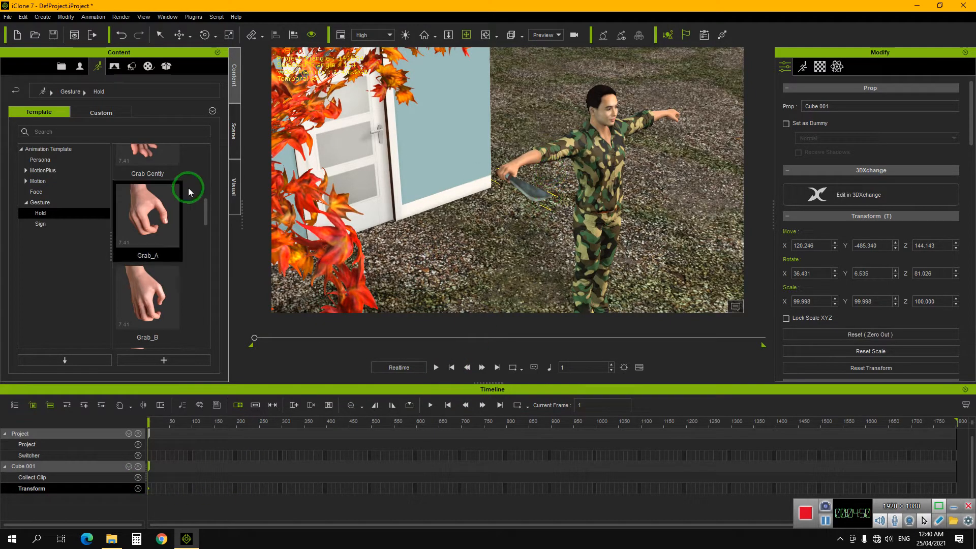
pyautogui.click(97, 112)
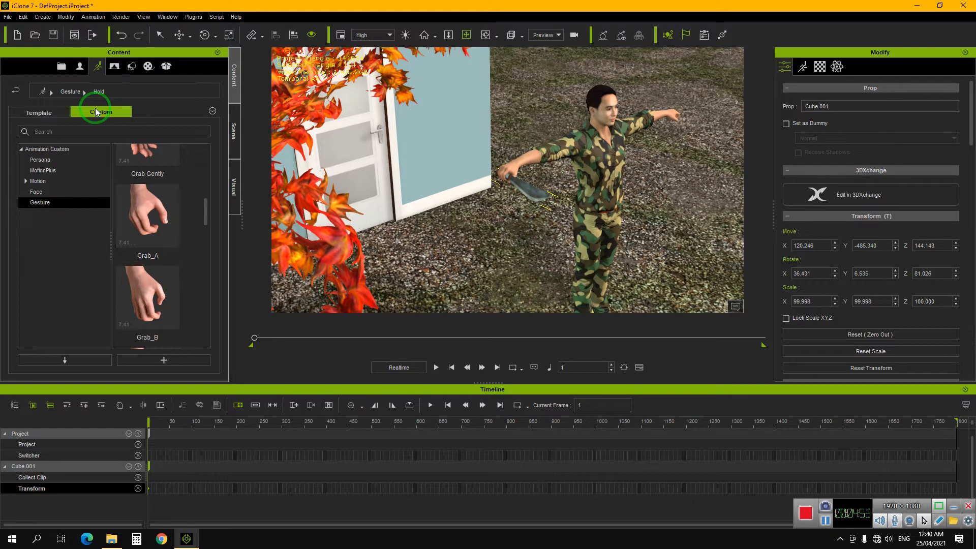
pyautogui.click(27, 181)
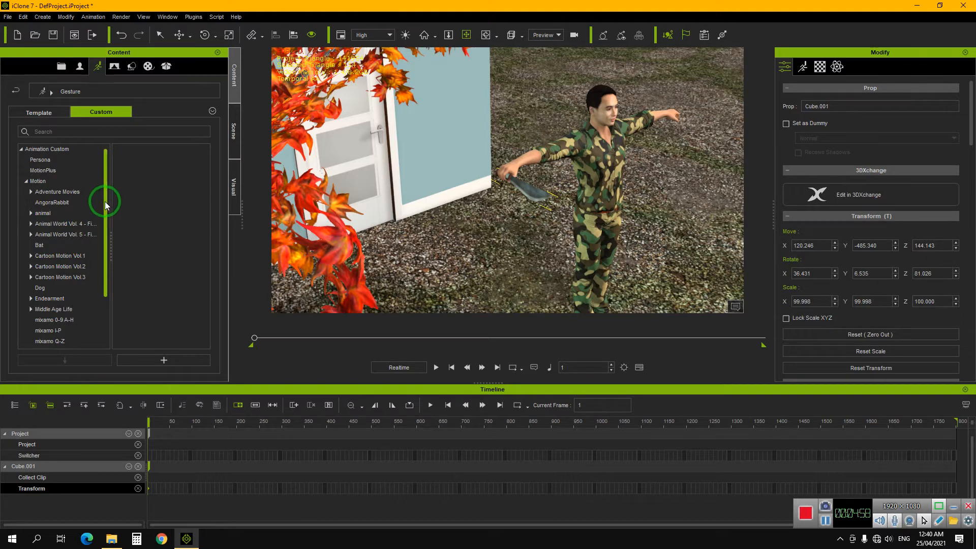
pyautogui.moveTo(104, 201); pyautogui.dragTo(103, 217)
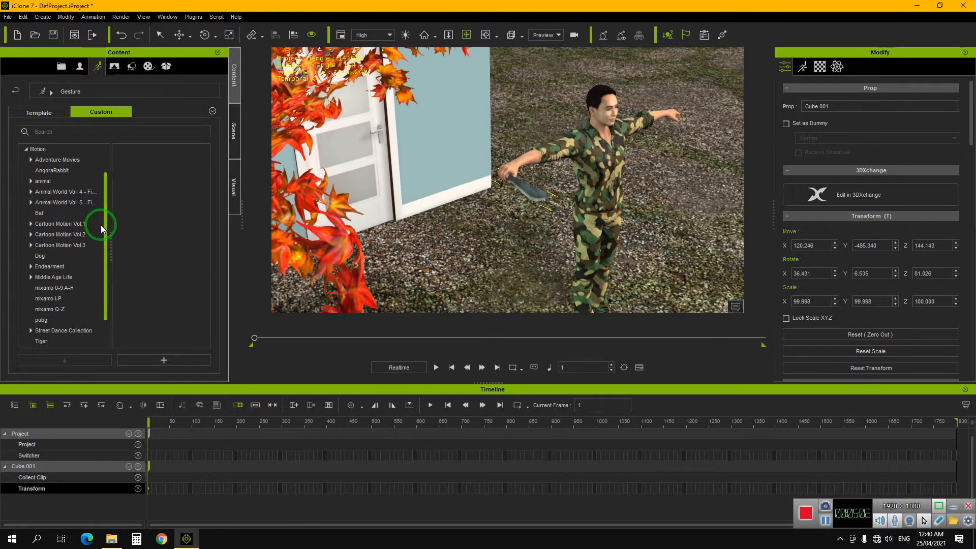
pyautogui.moveTo(101, 225); pyautogui.dragTo(102, 239)
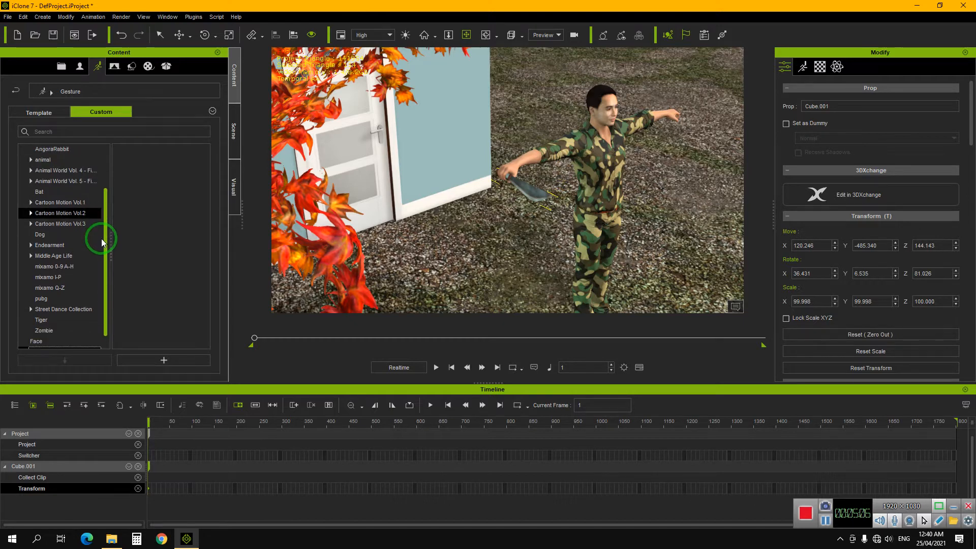
pyautogui.moveTo(102, 239); pyautogui.dragTo(106, 212)
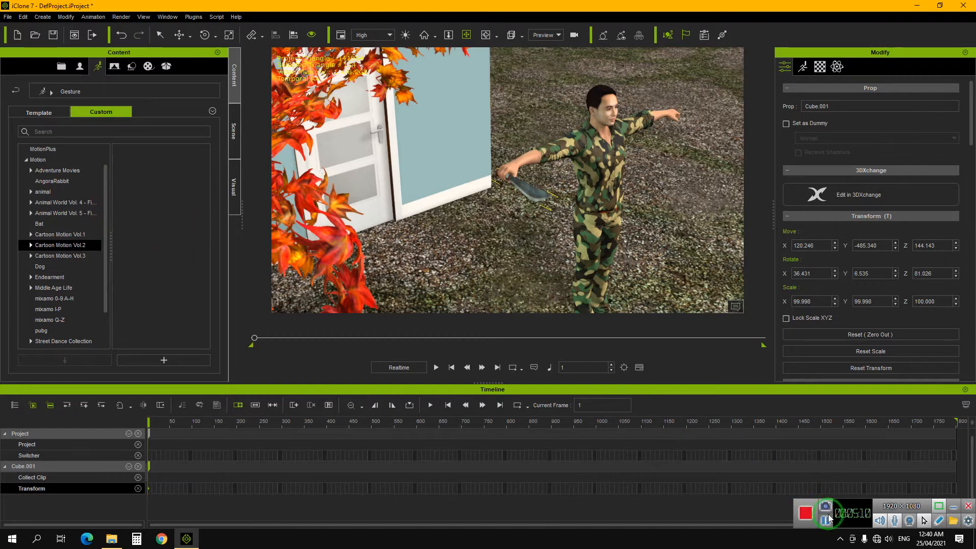
pyautogui.click(825, 518)
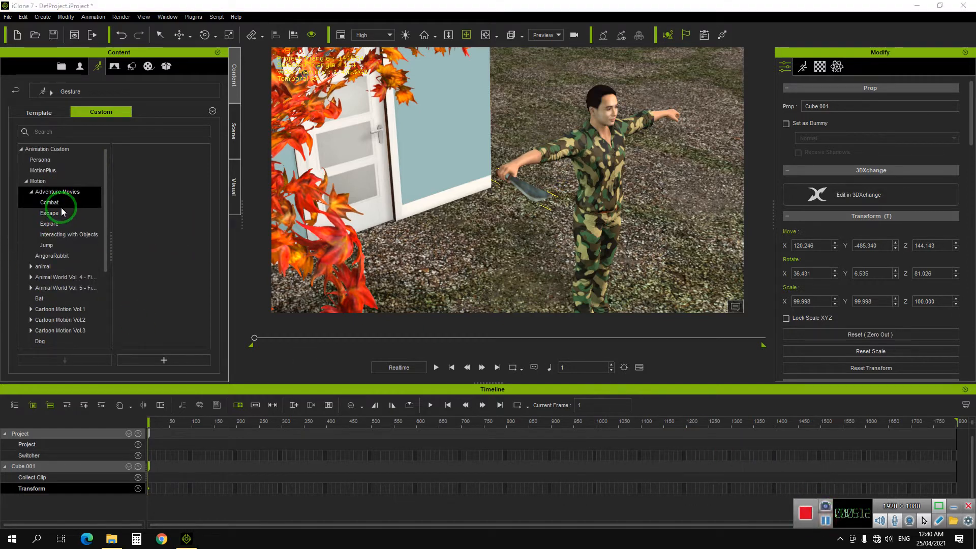
pyautogui.click(61, 204)
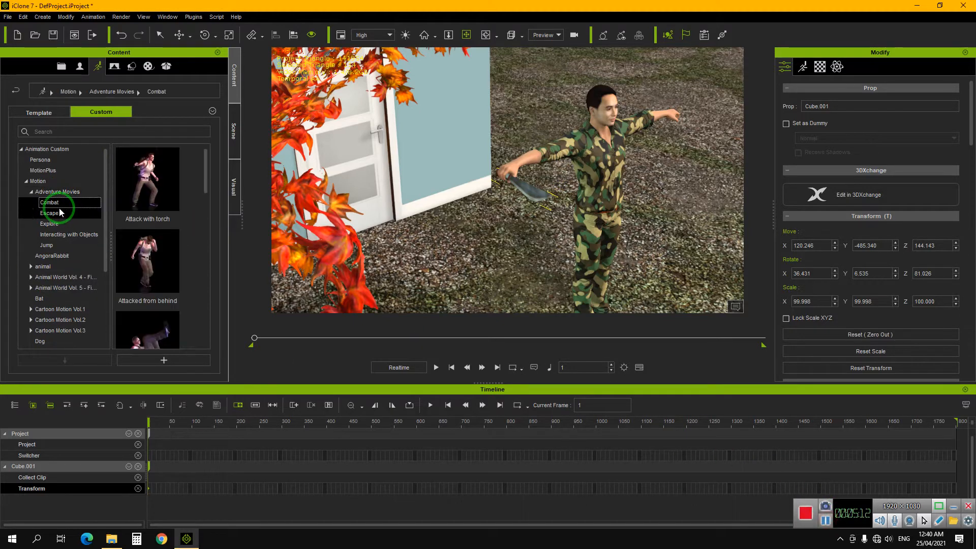
pyautogui.click(152, 208)
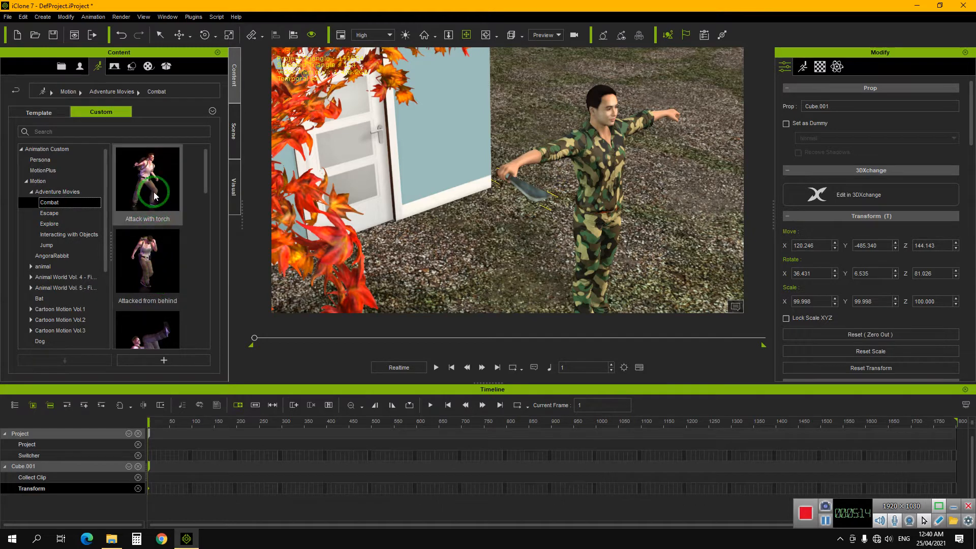
pyautogui.moveTo(148, 190); pyautogui.dragTo(599, 212)
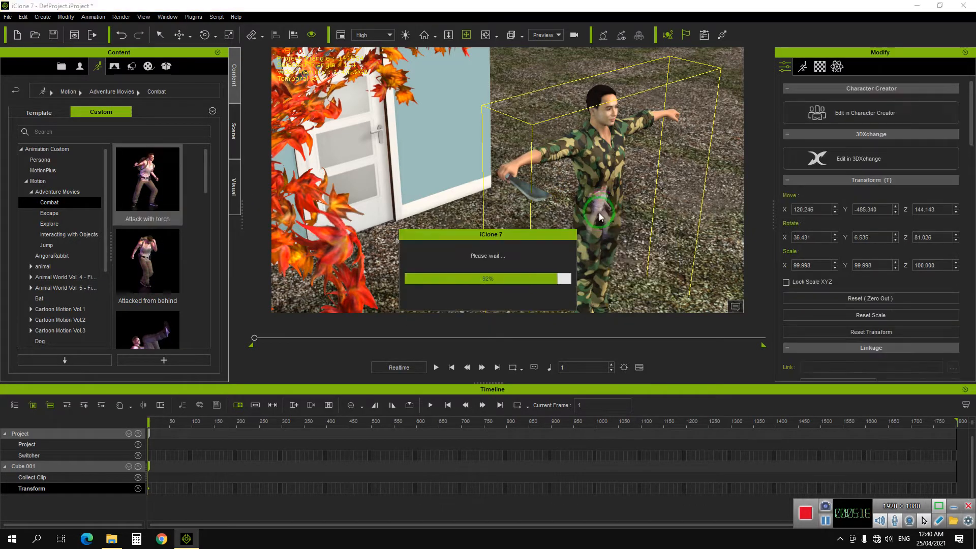
# Play back the avatar's attack motion, and delete the Attack with torch clip from its Motion track
pyautogui.click(435, 368)
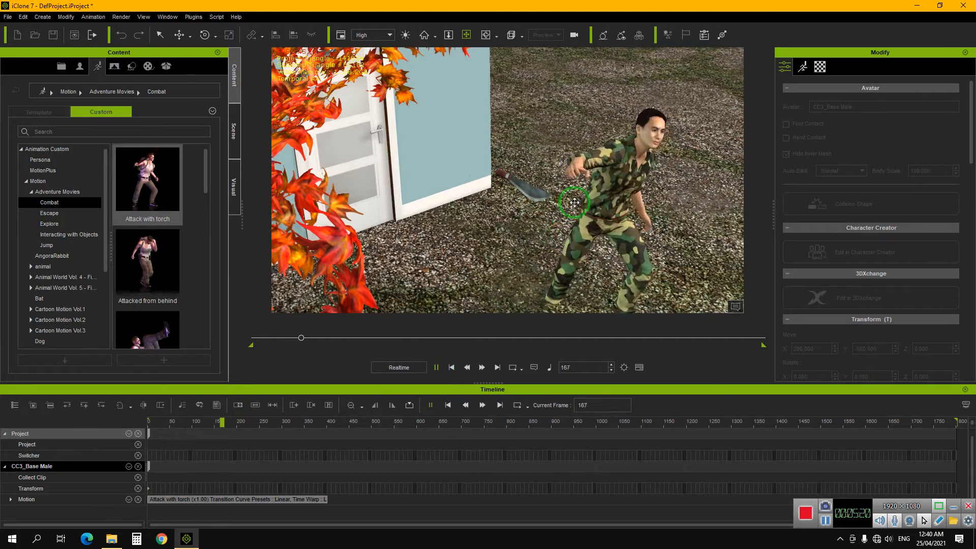
pyautogui.scroll(5, 567, 201)
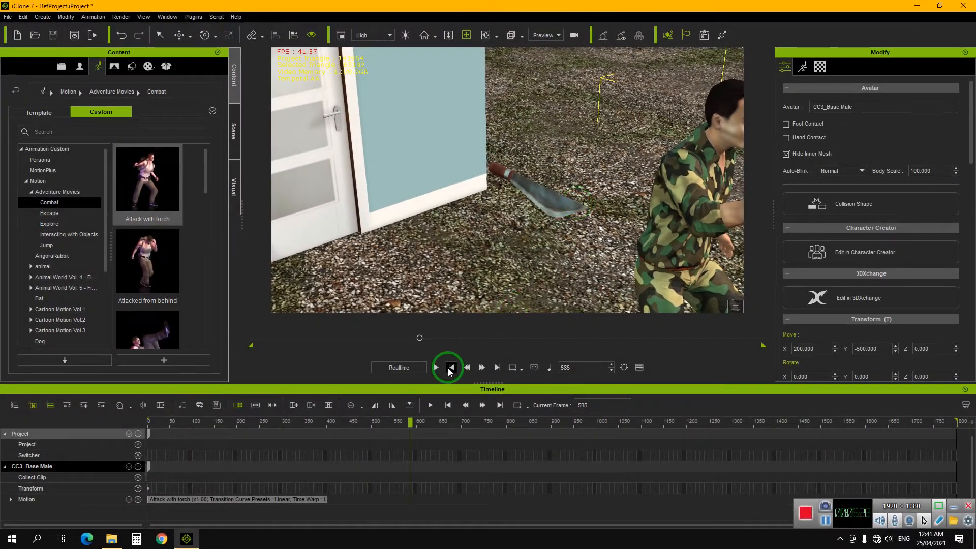
pyautogui.click(311, 410)
pyautogui.click(270, 501)
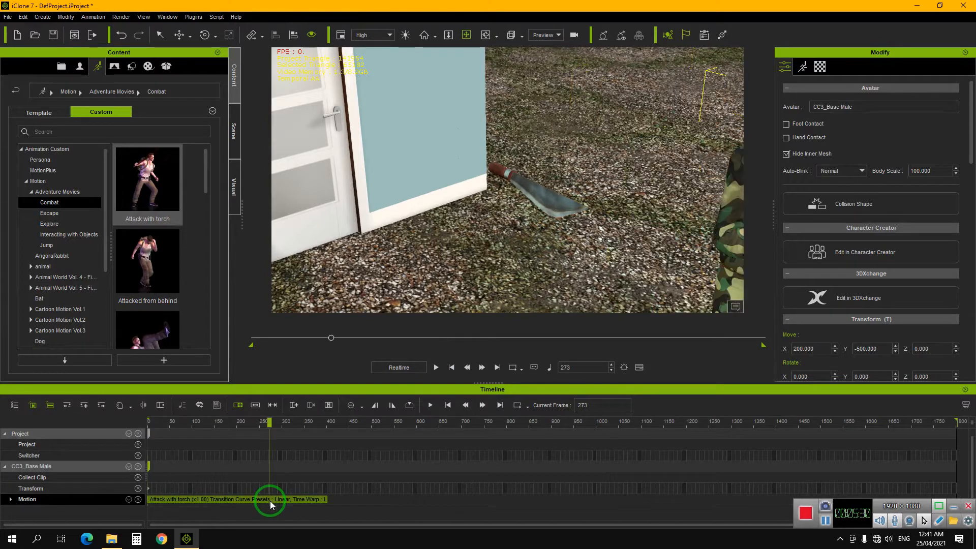
pyautogui.press('Delete')
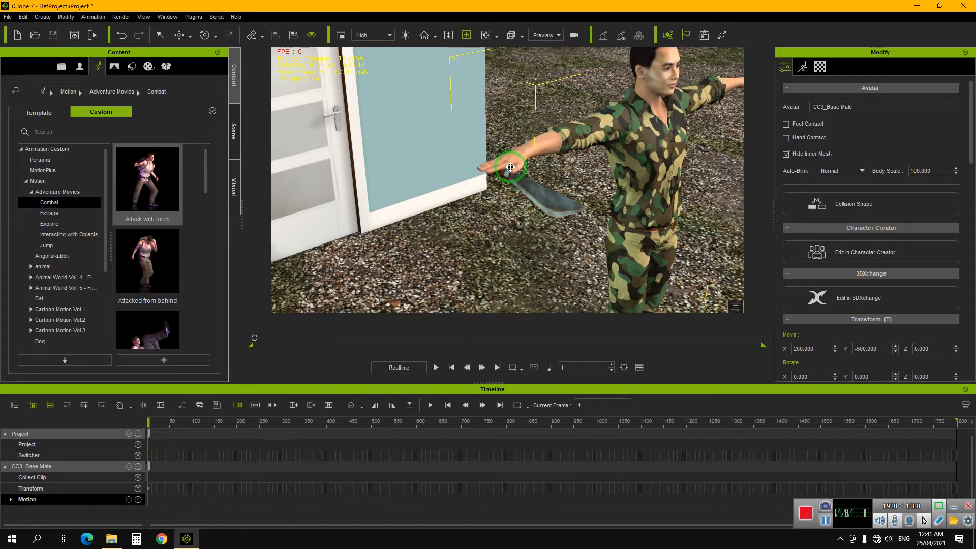
# Apply the Grab_B gesture from the Hold template collection to the avatar's right hand
pyautogui.moveTo(511, 166); pyautogui.dragTo(468, 166, button='right')
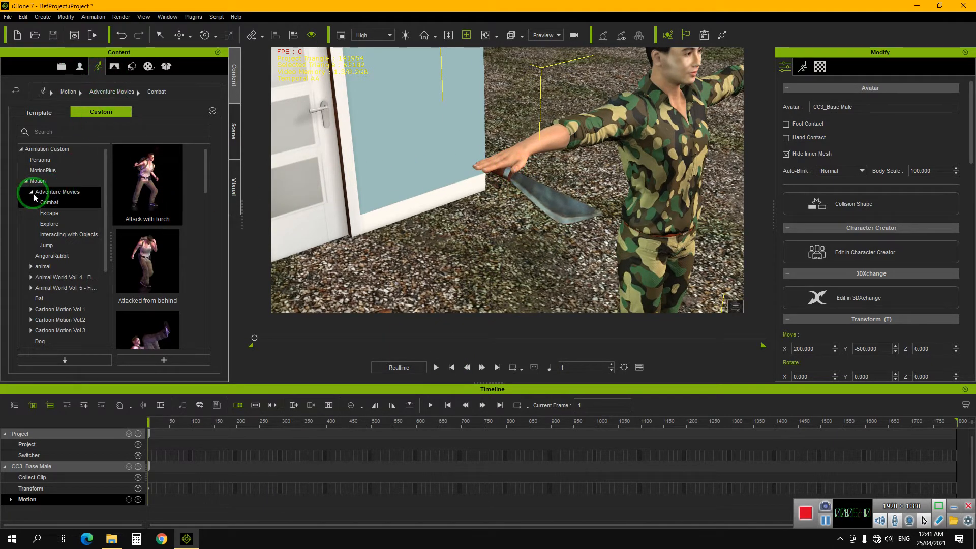
pyautogui.click(51, 121)
pyautogui.click(60, 213)
pyautogui.click(160, 256)
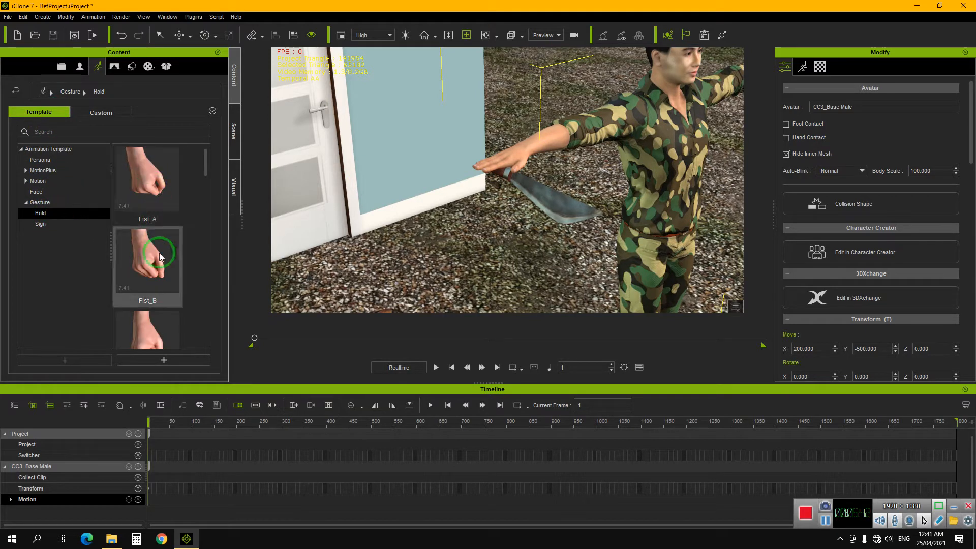
pyautogui.moveTo(206, 161); pyautogui.dragTo(554, 144)
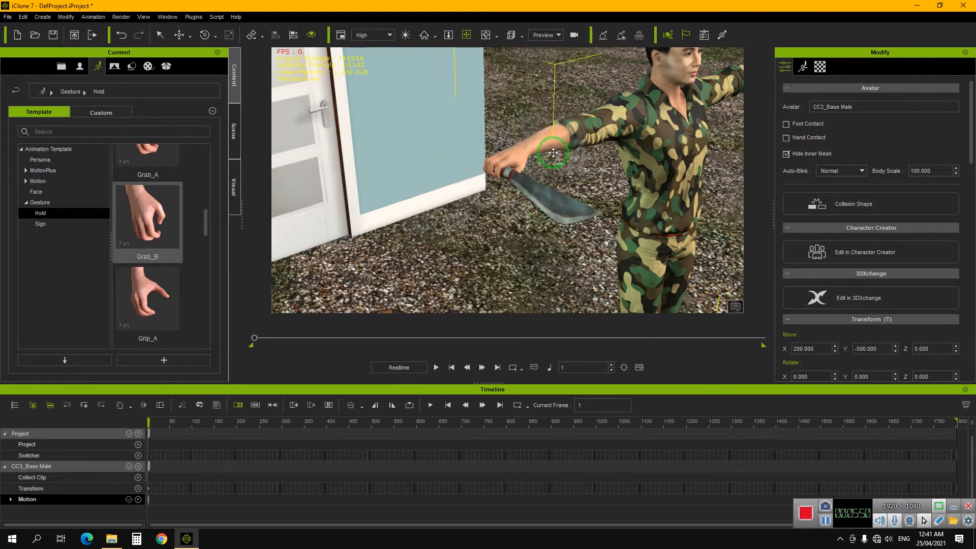
# Select the machete and link it to the avatar's right hand
pyautogui.scroll(6, 531, 170)
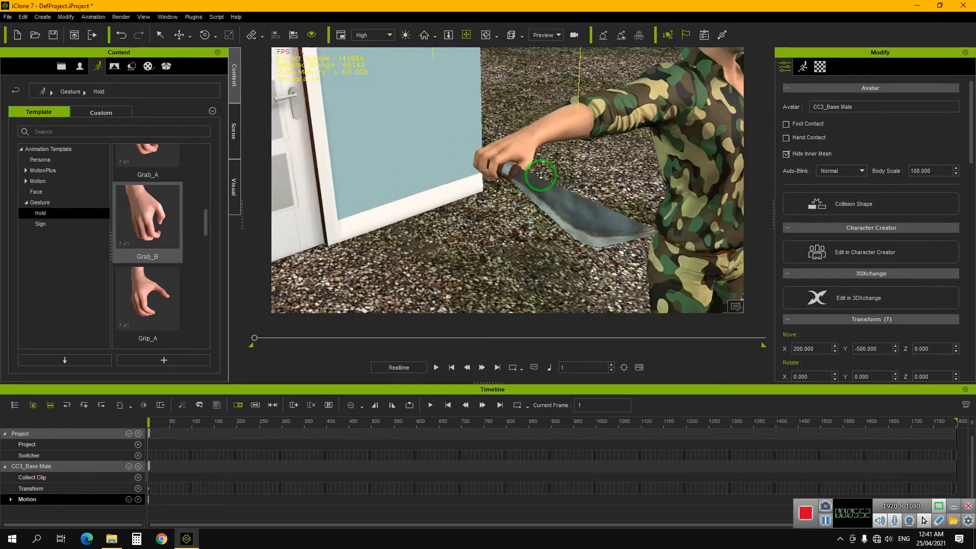
pyautogui.click(529, 195)
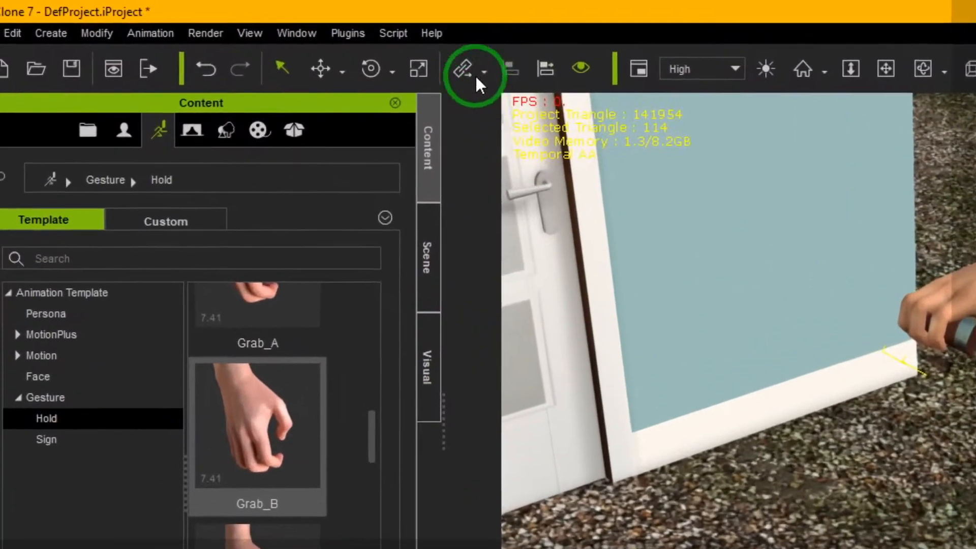
pyautogui.click(262, 36)
pyautogui.click(492, 107)
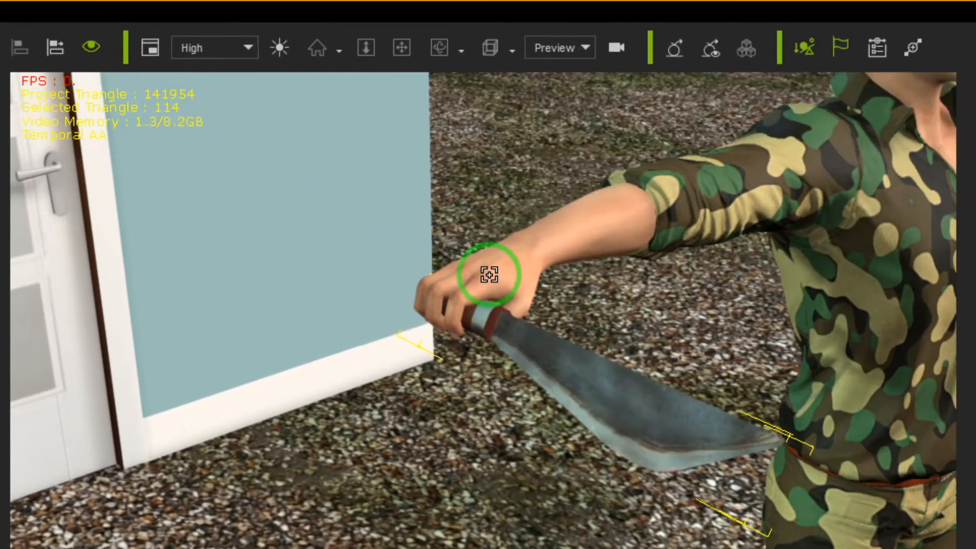
pyautogui.click(596, 297)
pyautogui.scroll(5, 492, 277)
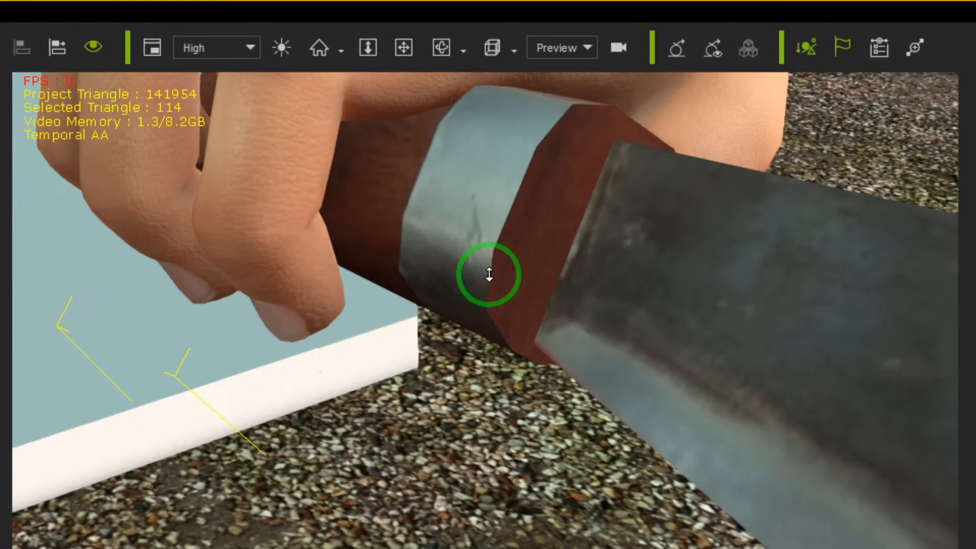
pyautogui.scroll(-4, 491, 278)
pyautogui.moveTo(459, 301); pyautogui.dragTo(528, 311, button='middle')
pyautogui.moveTo(521, 278); pyautogui.dragTo(581, 295, button='middle')
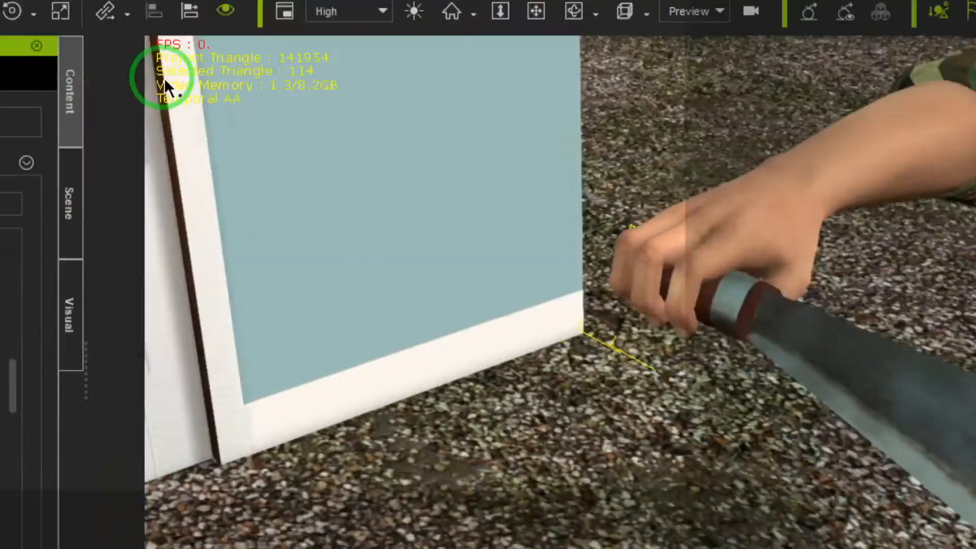
pyautogui.click(127, 14)
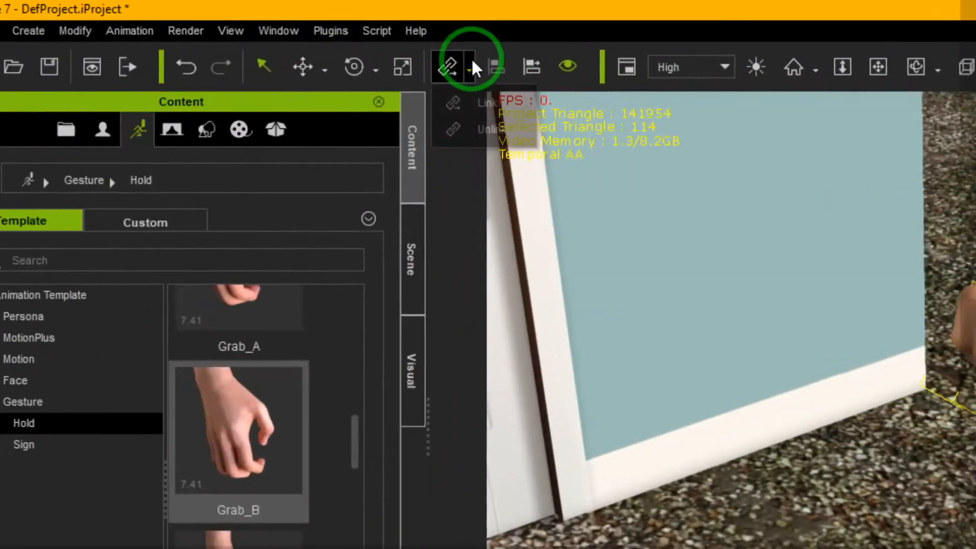
pyautogui.click(152, 74)
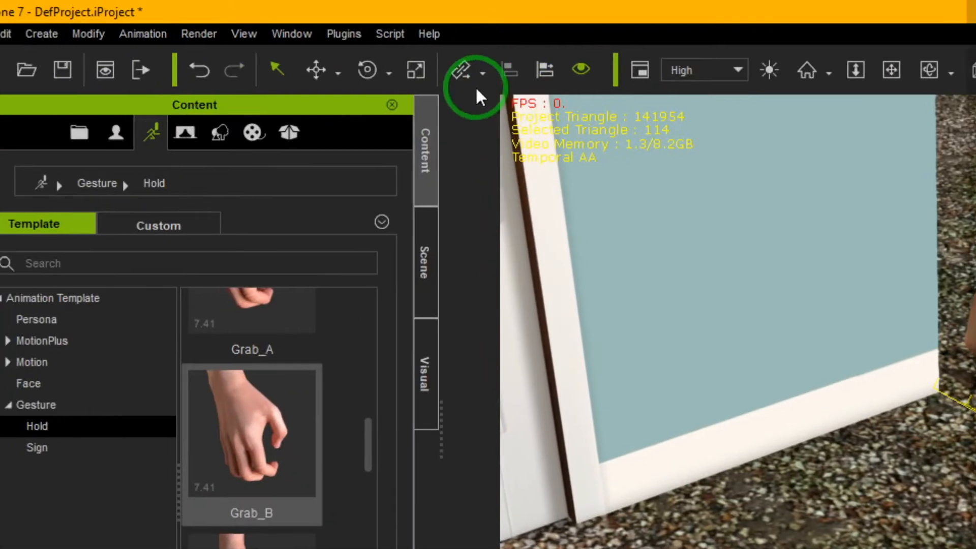
pyautogui.click(482, 73)
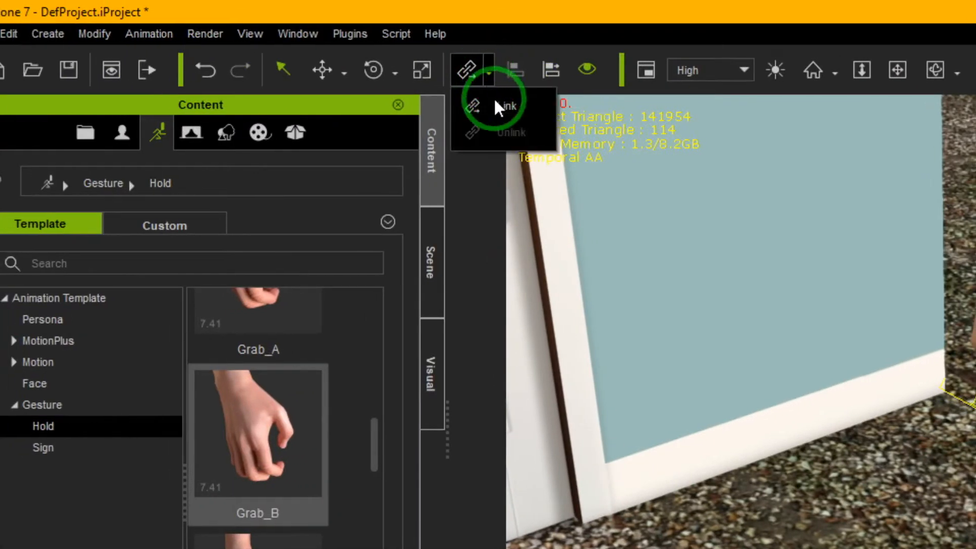
pyautogui.click(489, 101)
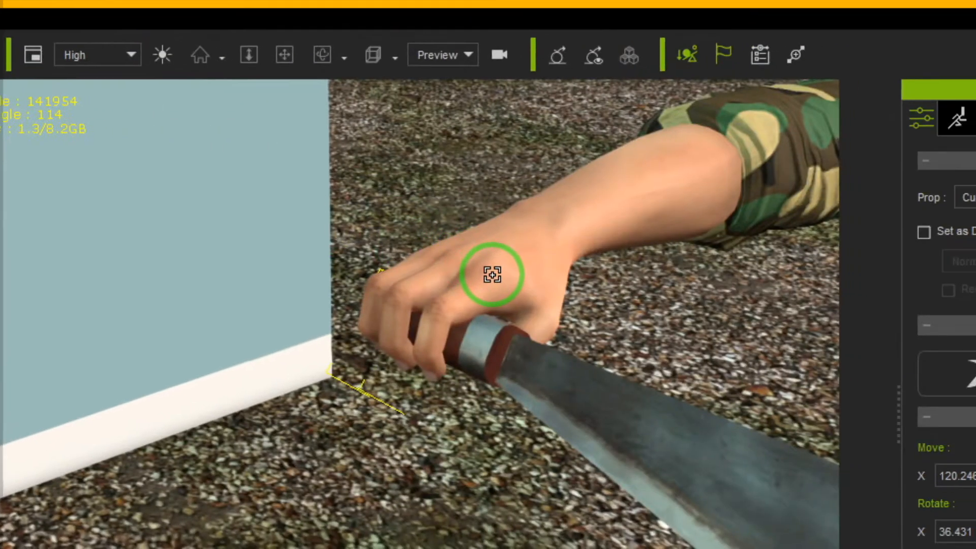
pyautogui.click(492, 274)
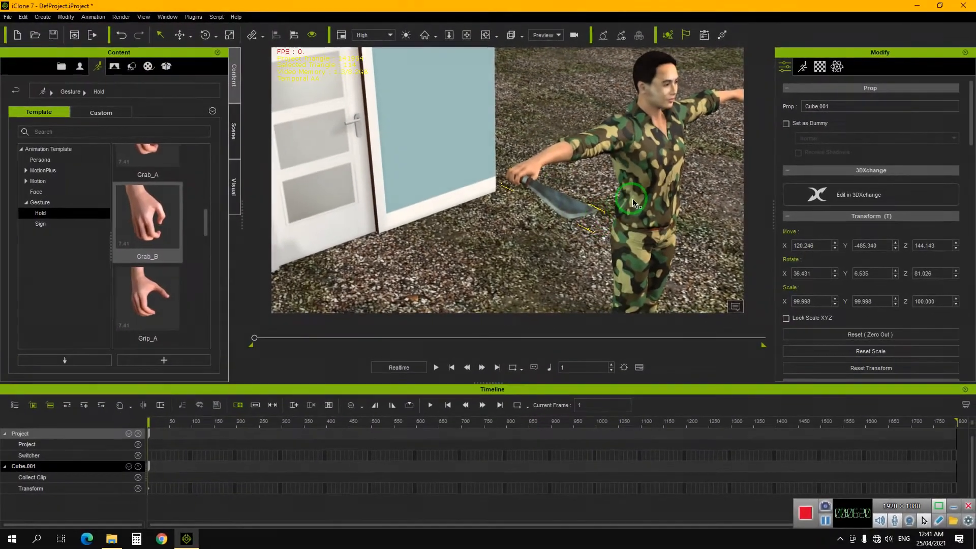
# Select the avatar and nudge it to a Y position of about -500.65 to test the machete link
pyautogui.click(677, 394)
pyautogui.scroll(-5, 637, 241)
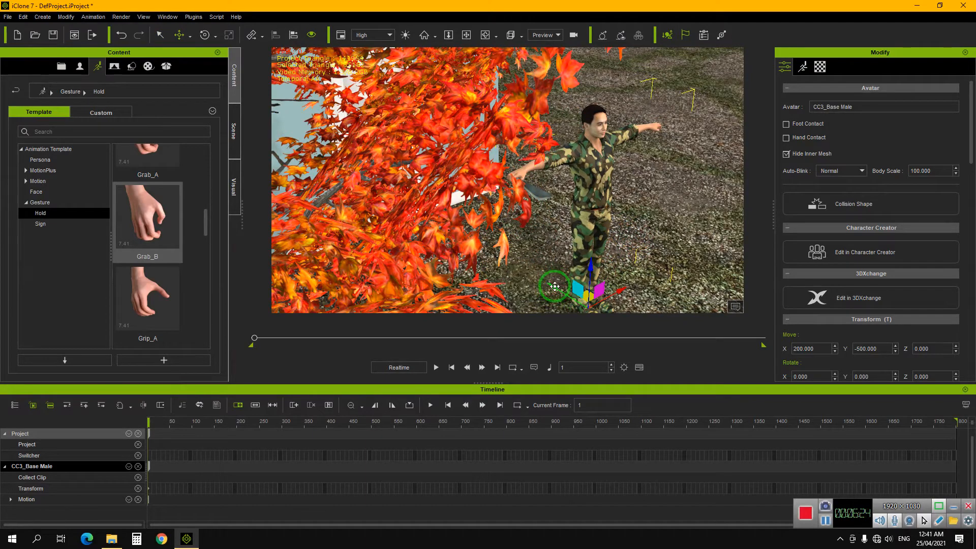
pyautogui.moveTo(555, 286); pyautogui.dragTo(565, 276)
pyautogui.scroll(5, 564, 233)
pyautogui.scroll(-1, 570, 235)
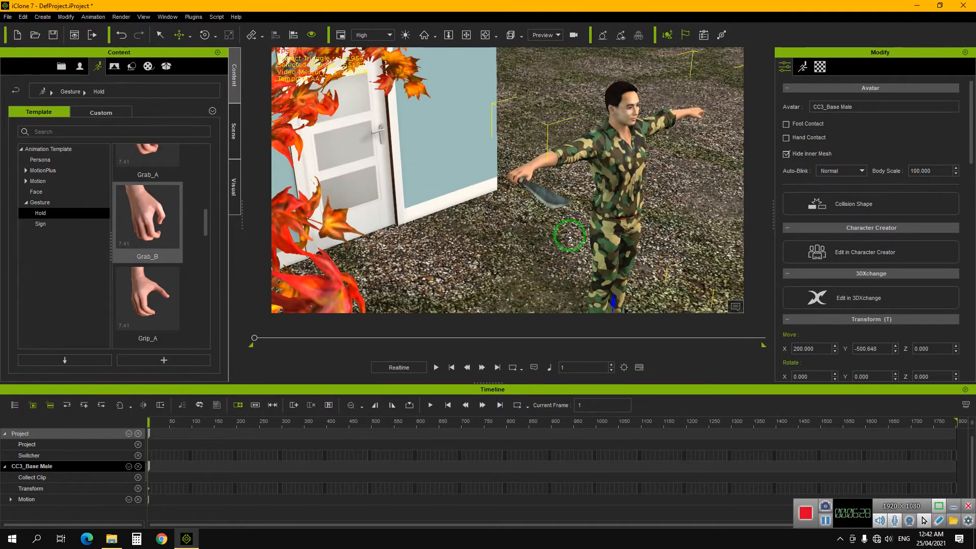
pyautogui.scroll(2, 570, 234)
pyautogui.scroll(3, 579, 226)
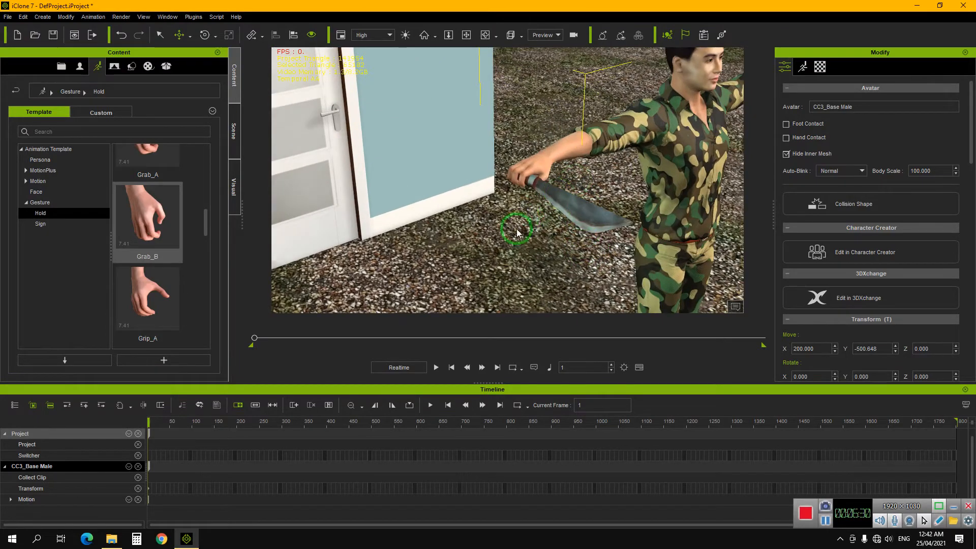
pyautogui.moveTo(629, 255); pyautogui.dragTo(554, 230, button='middle')
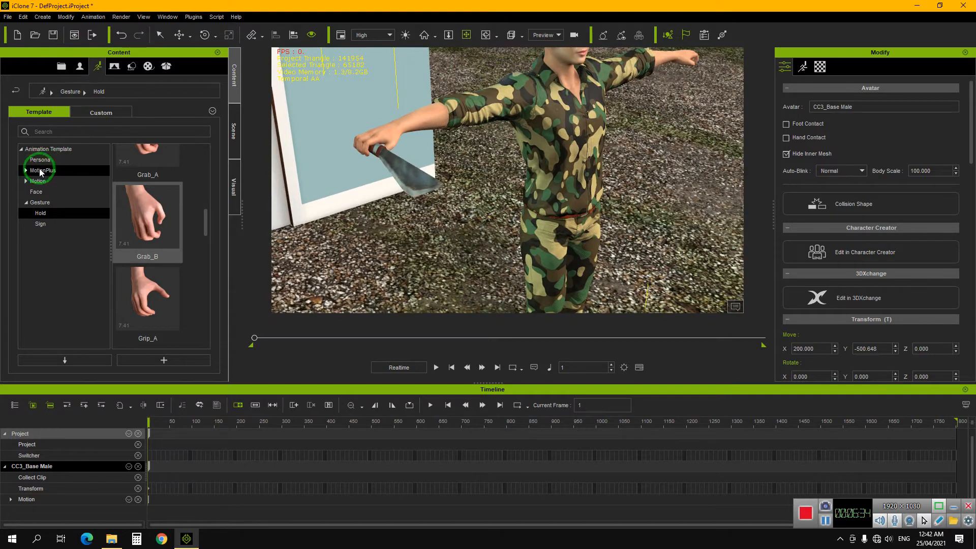
# Apply the custom Attack with torch combat motion to the avatar holding the linked machete
pyautogui.click(101, 111)
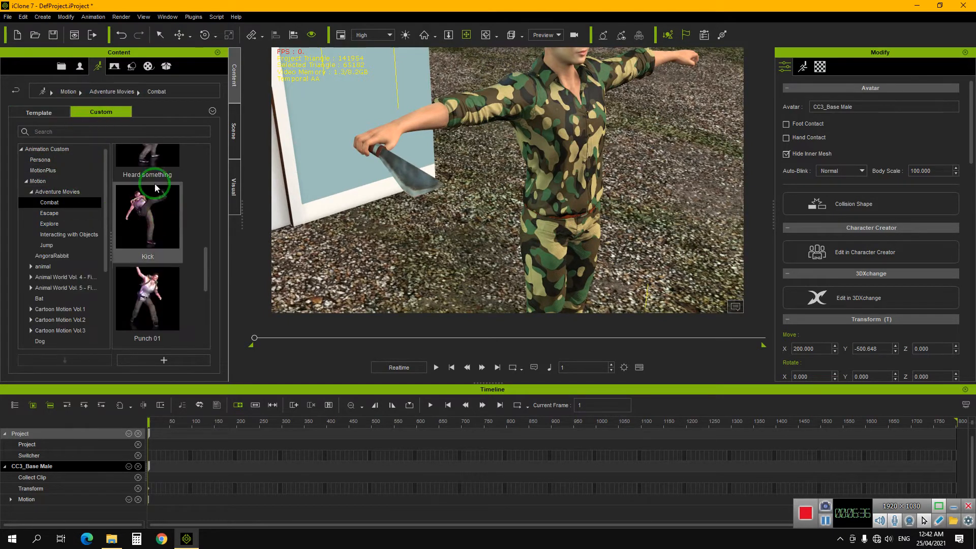
pyautogui.moveTo(203, 270); pyautogui.dragTo(208, 166)
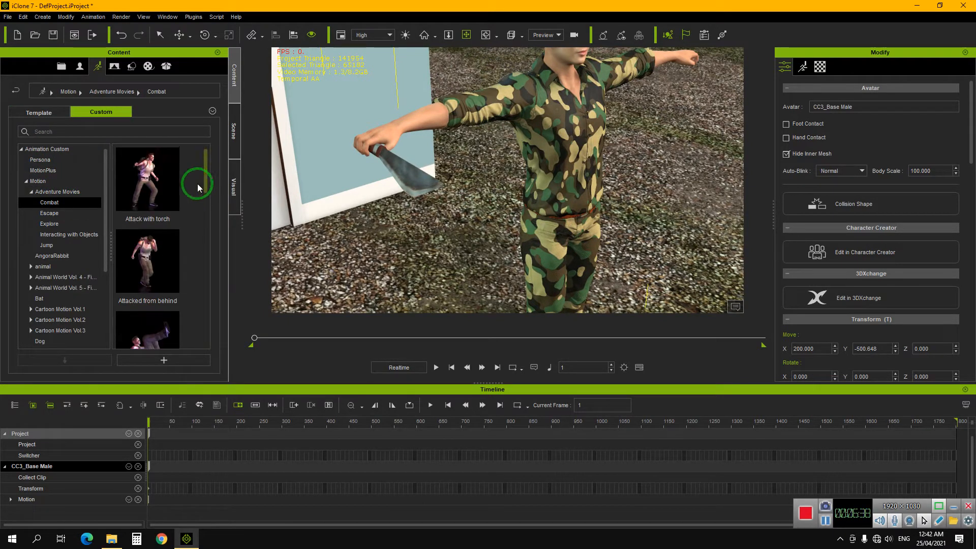
pyautogui.moveTo(147, 186); pyautogui.dragTo(583, 205)
pyautogui.scroll(-5, 583, 205)
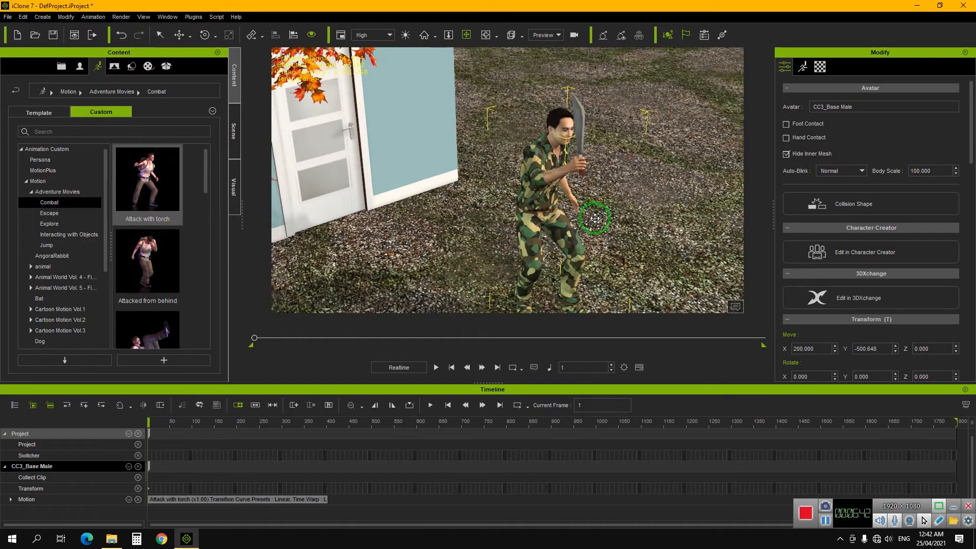
pyautogui.moveTo(573, 256); pyautogui.dragTo(525, 232, button='right')
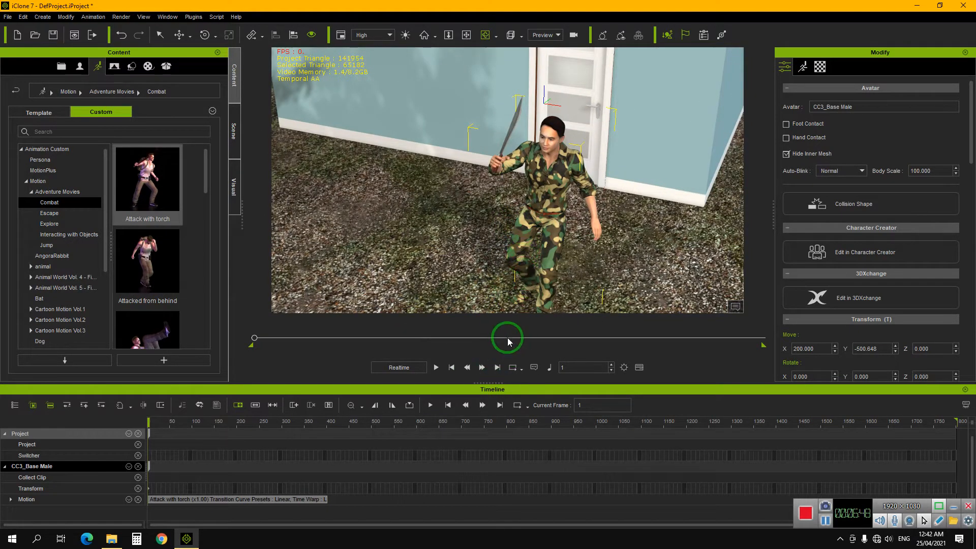
# Play the avatar's attack motion from the first frame and pause it at frame 323
pyautogui.moveTo(494, 424); pyautogui.dragTo(495, 440)
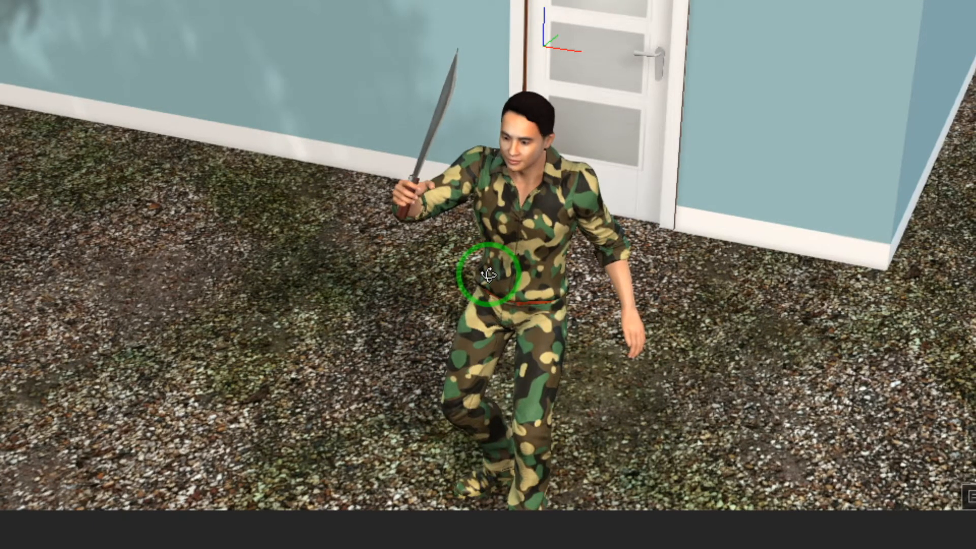
pyautogui.press('space')
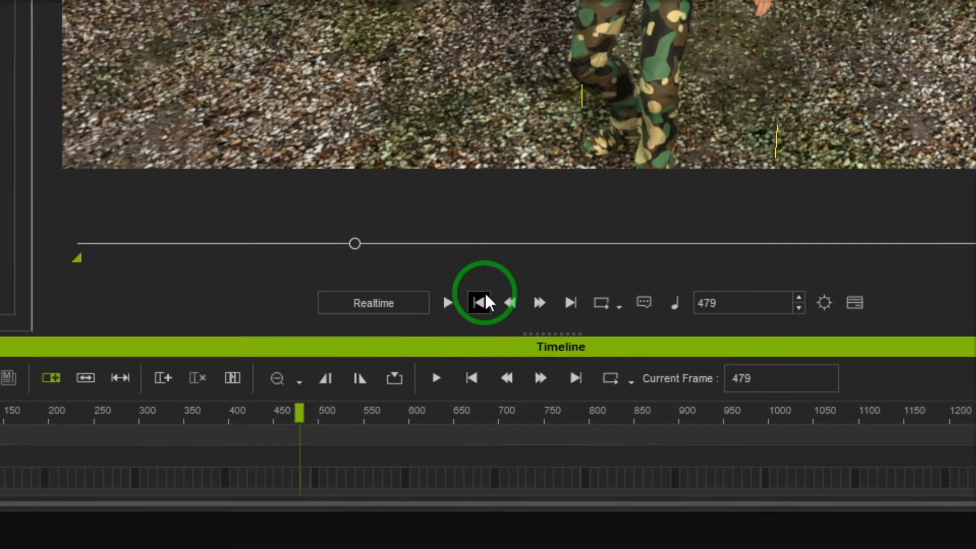
pyautogui.click(481, 302)
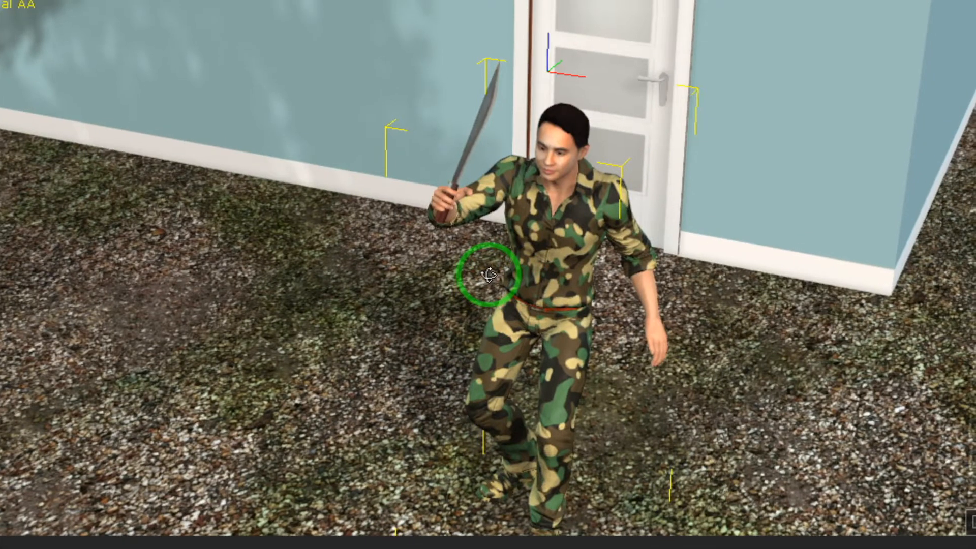
pyautogui.press('space')
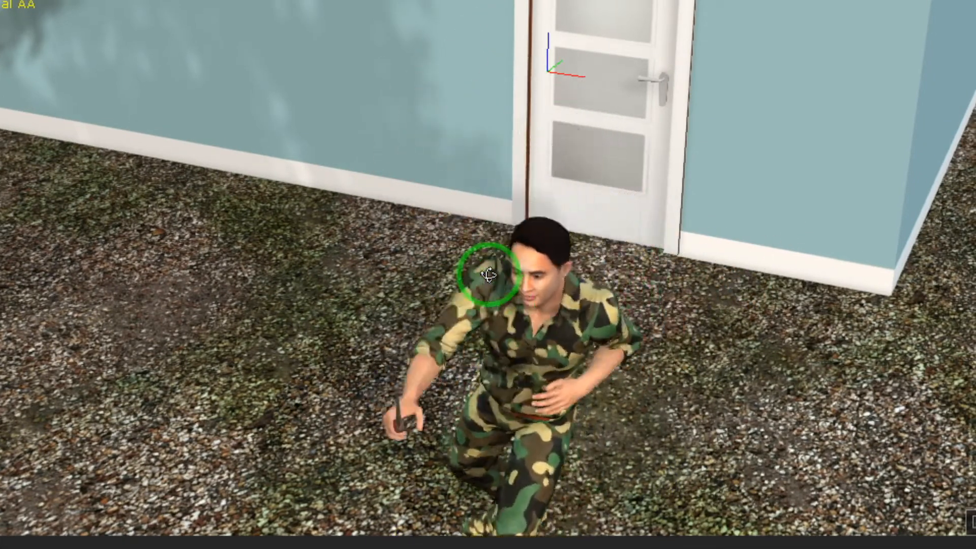
pyautogui.press('space')
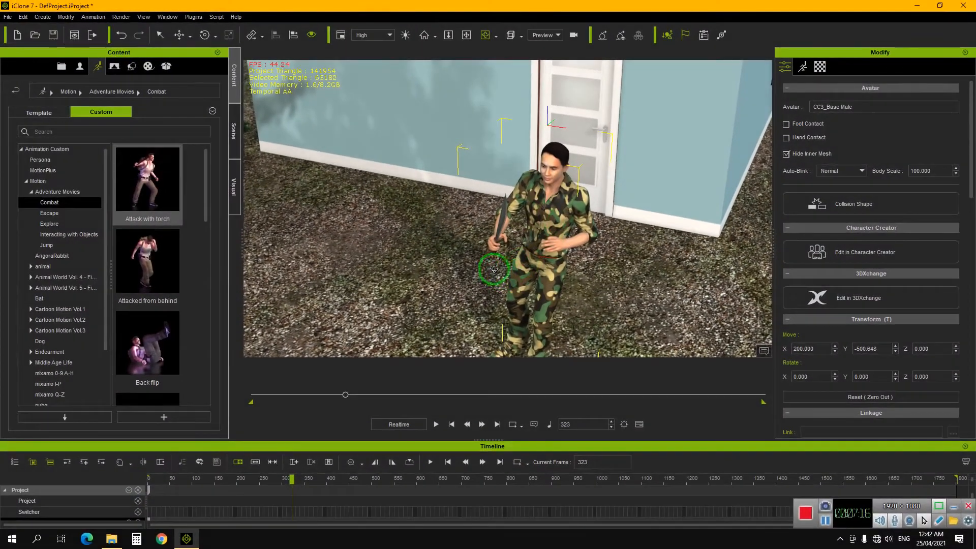
# Select the machete at frame 323 and unlink it from the avatar's right hand
pyautogui.moveTo(494, 269); pyautogui.dragTo(517, 256)
pyautogui.click(515, 234)
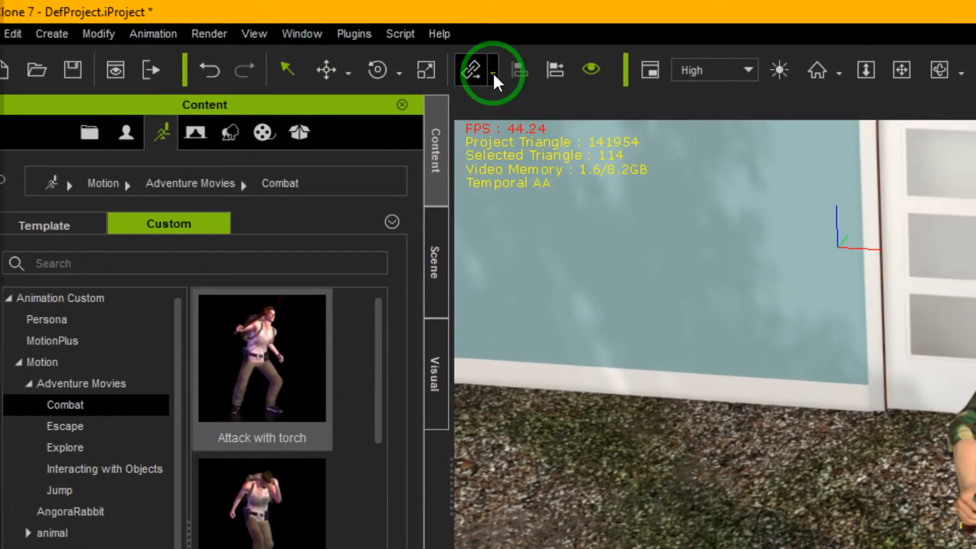
pyautogui.click(492, 72)
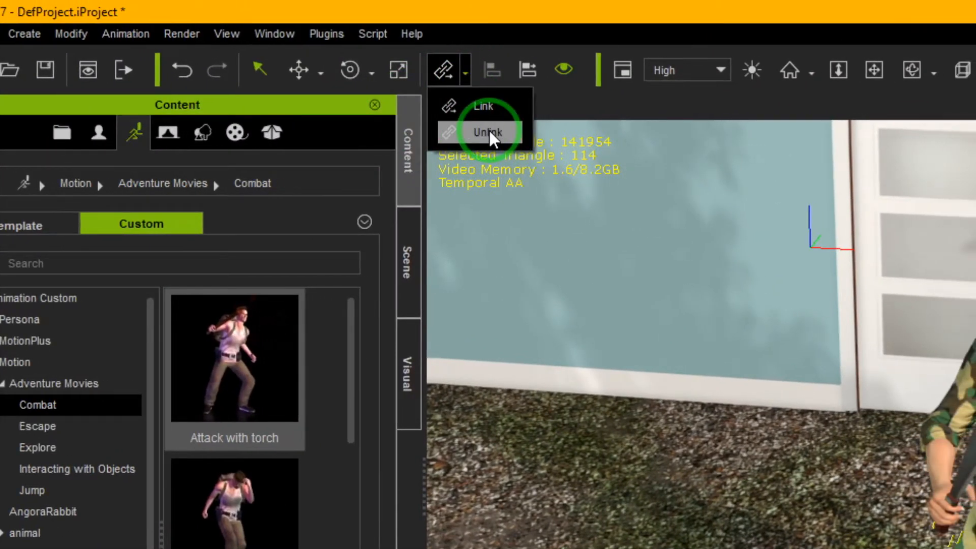
pyautogui.click(488, 133)
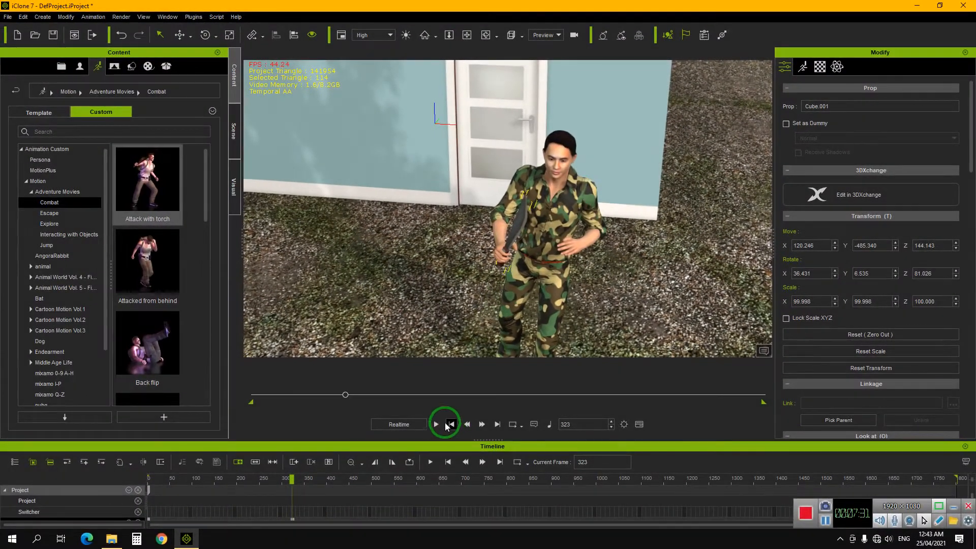
# Play the animation from the first frame to frame 509 and inspect the machete's position relative to the hand
pyautogui.click(451, 424)
pyautogui.click(436, 424)
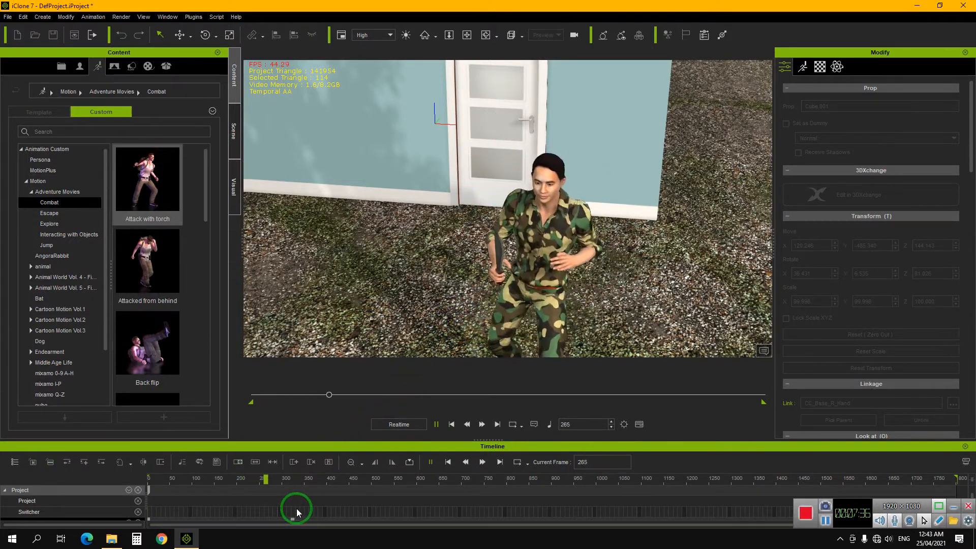
pyautogui.click(435, 424)
pyautogui.click(518, 249)
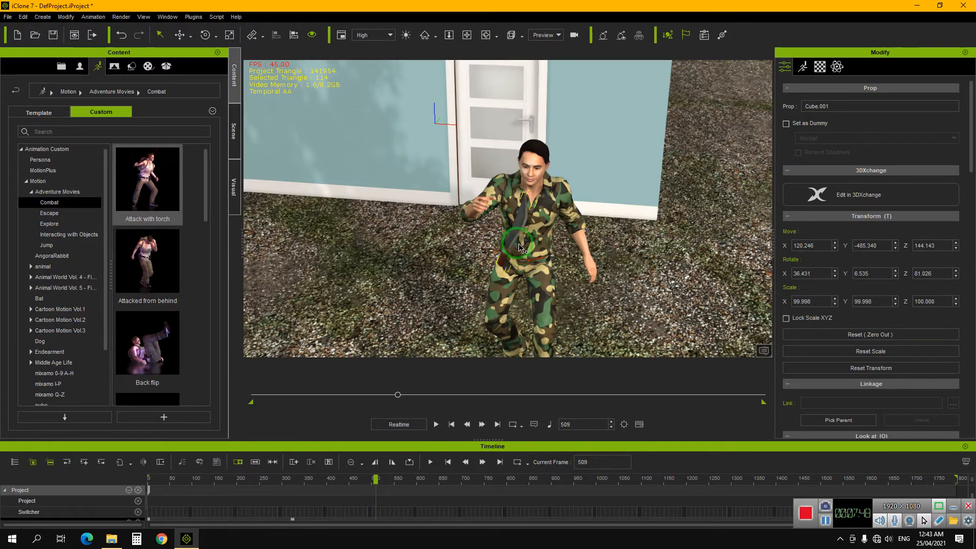
pyautogui.scroll(5, 526, 248)
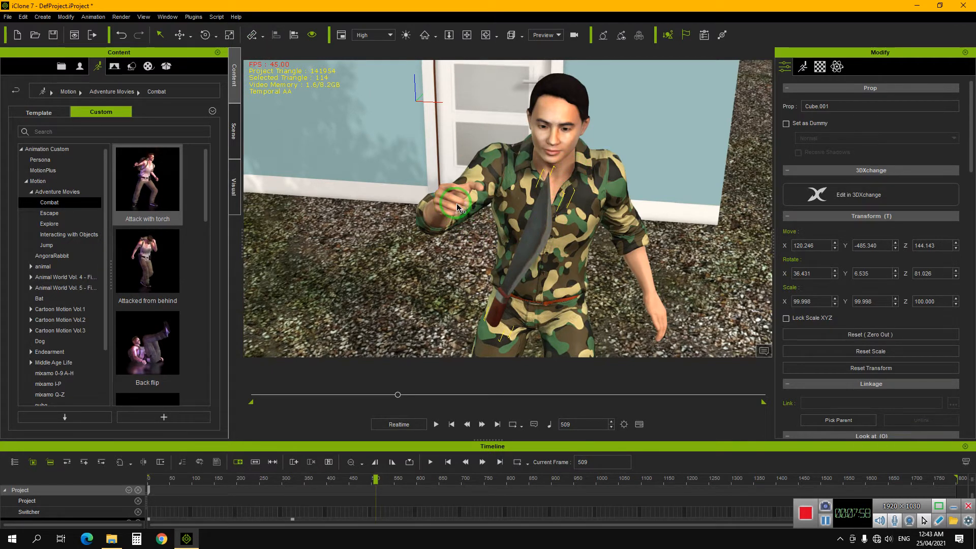
# Return to the first frame and delete the machete prop from the scene
pyautogui.click(453, 424)
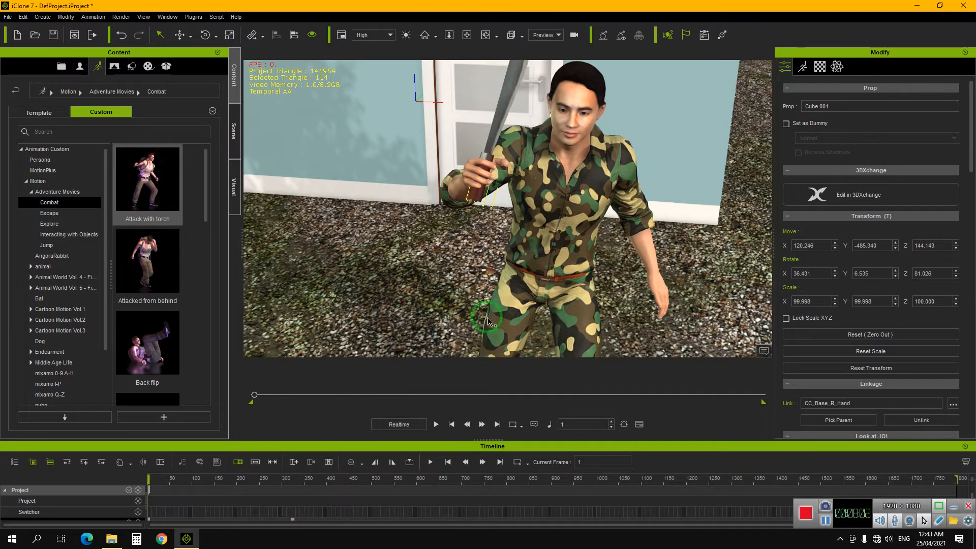
pyautogui.scroll(-5, 550, 249)
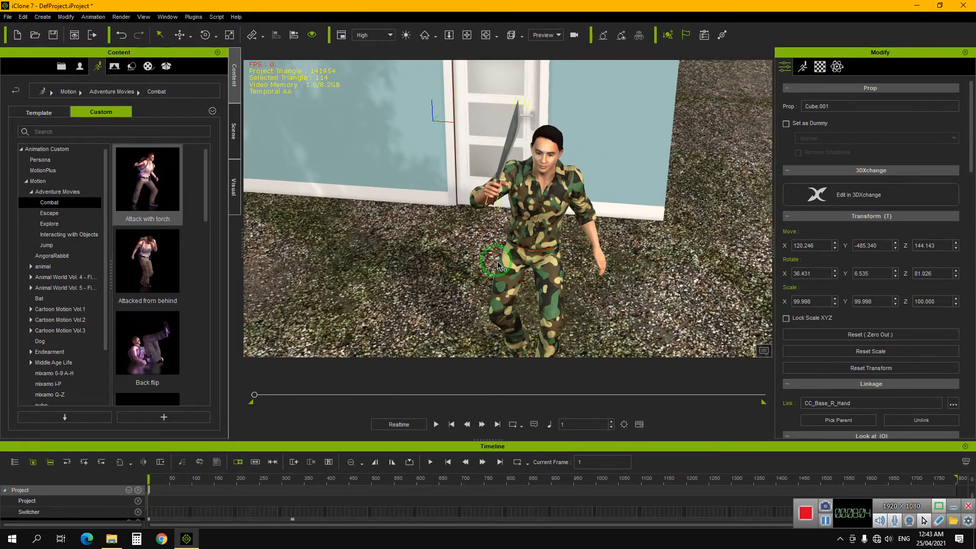
pyautogui.moveTo(508, 252); pyautogui.dragTo(580, 254, button='right')
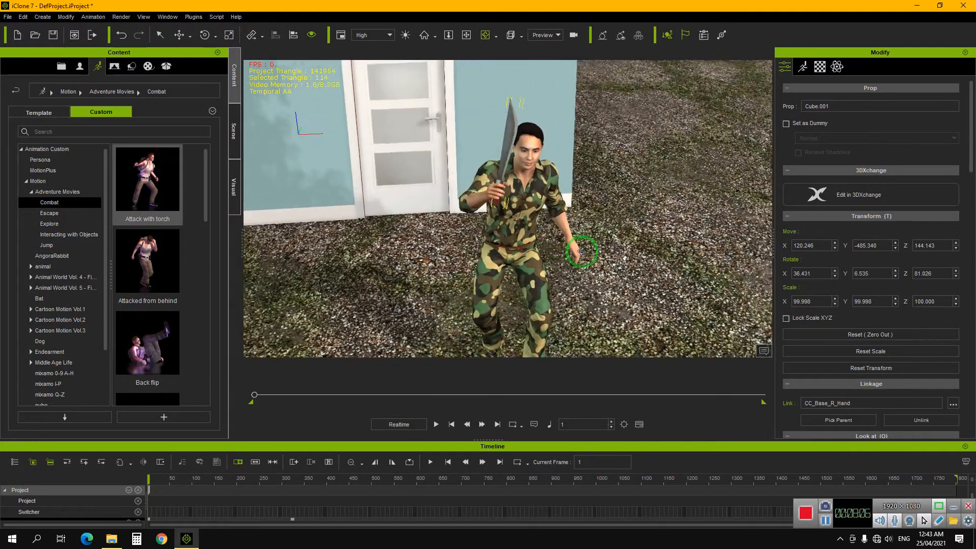
pyautogui.scroll(-1, 509, 252)
pyautogui.scroll(-1, 509, 252)
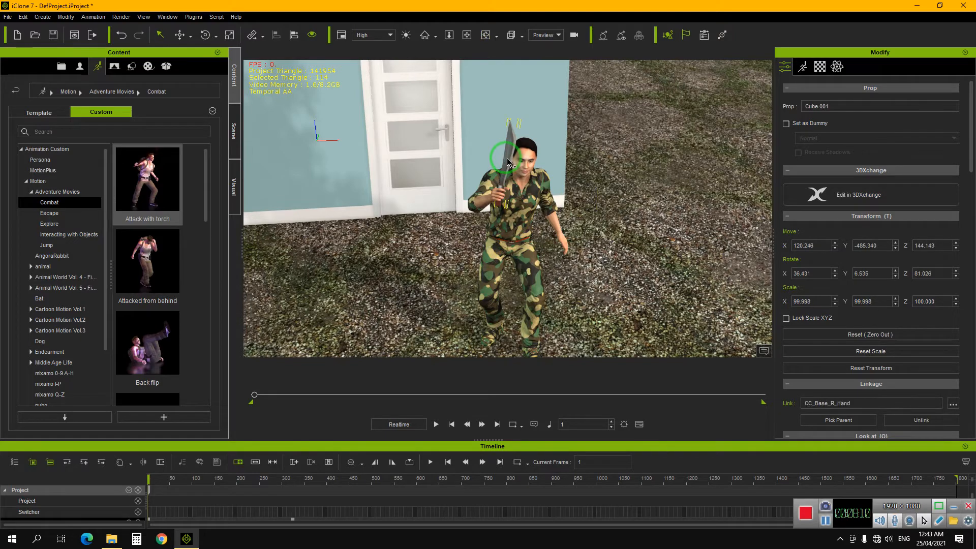
pyautogui.press('Delete')
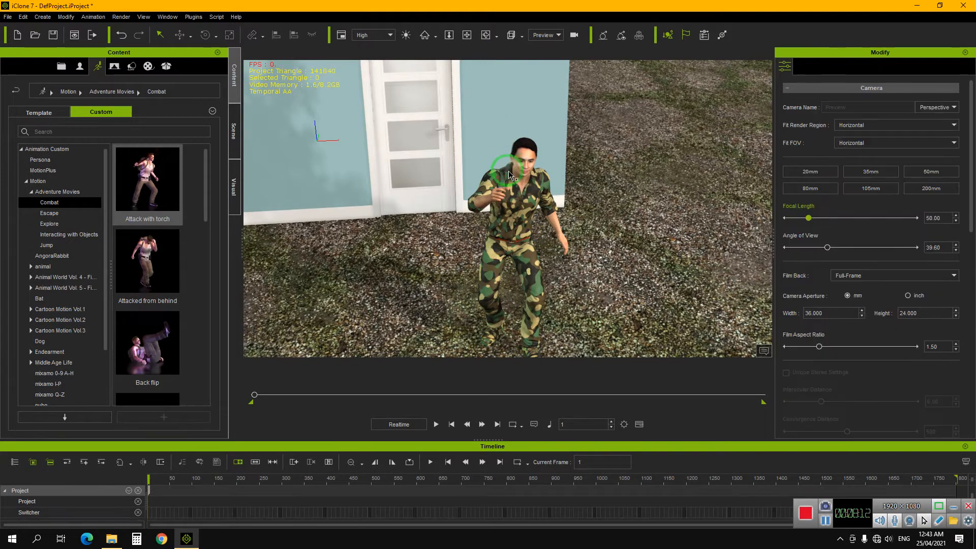
# Select the avatar and delete its Attack with torch motion clip from the timeline
pyautogui.click(520, 242)
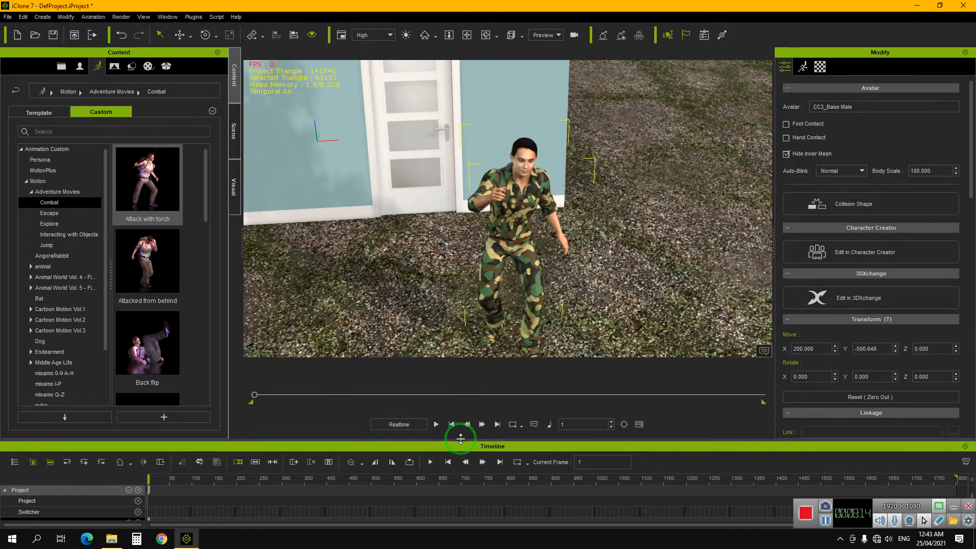
pyautogui.moveTo(462, 440); pyautogui.dragTo(464, 380)
pyautogui.click(298, 496)
pyautogui.click(297, 418)
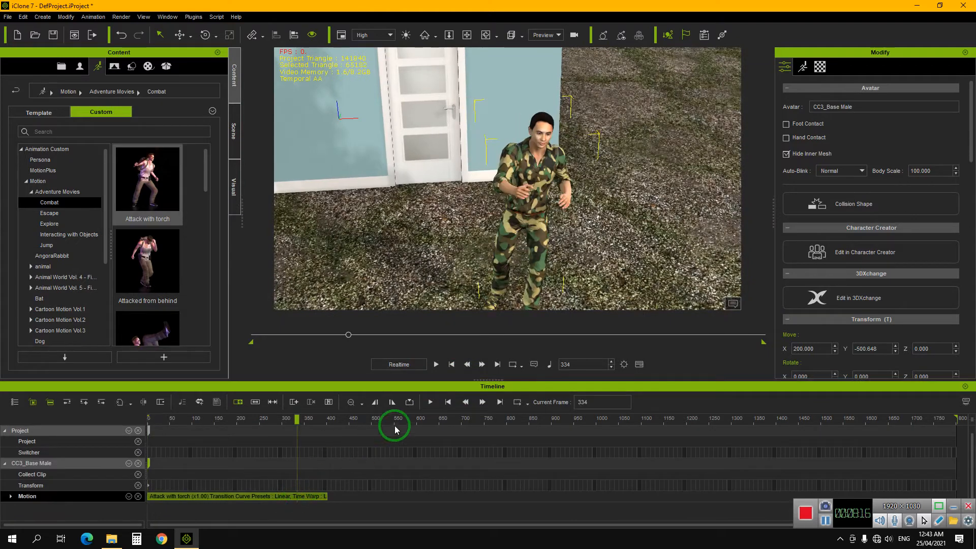
pyautogui.press('Delete')
pyautogui.click(508, 293)
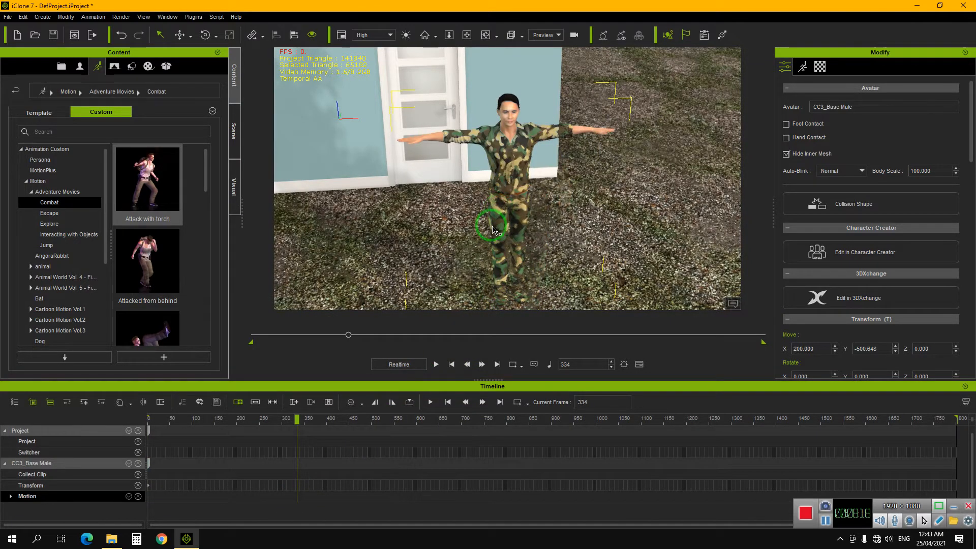
pyautogui.click(503, 233)
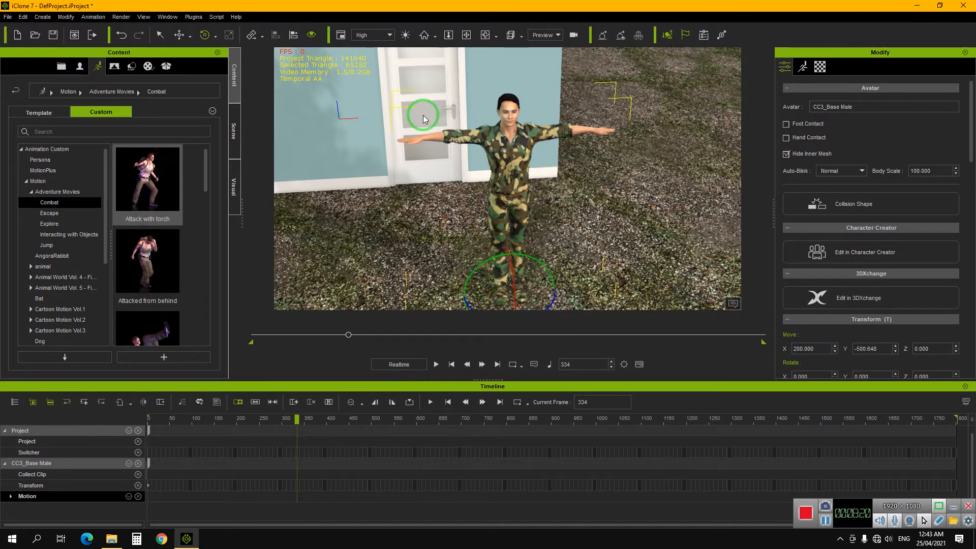
# Open the scene object list, select Kitchen_Collection_1 and expand it to show its child props
pyautogui.moveTo(429, 179); pyautogui.dragTo(564, 273, button='middle')
pyautogui.moveTo(528, 152); pyautogui.dragTo(525, 185, button='middle')
pyautogui.scroll(4, 549, 219)
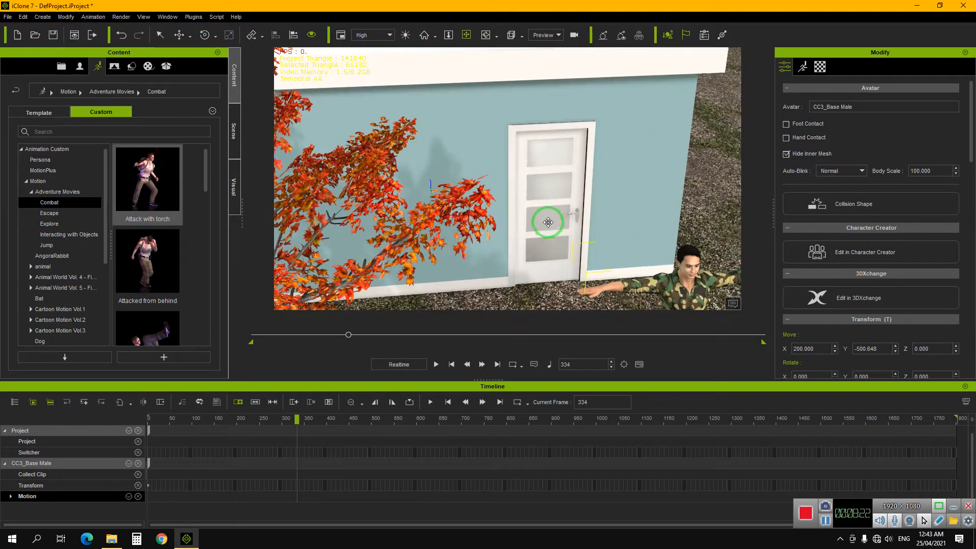
pyautogui.scroll(-2, 543, 209)
pyautogui.scroll(3, 553, 202)
pyautogui.scroll(-2, 526, 187)
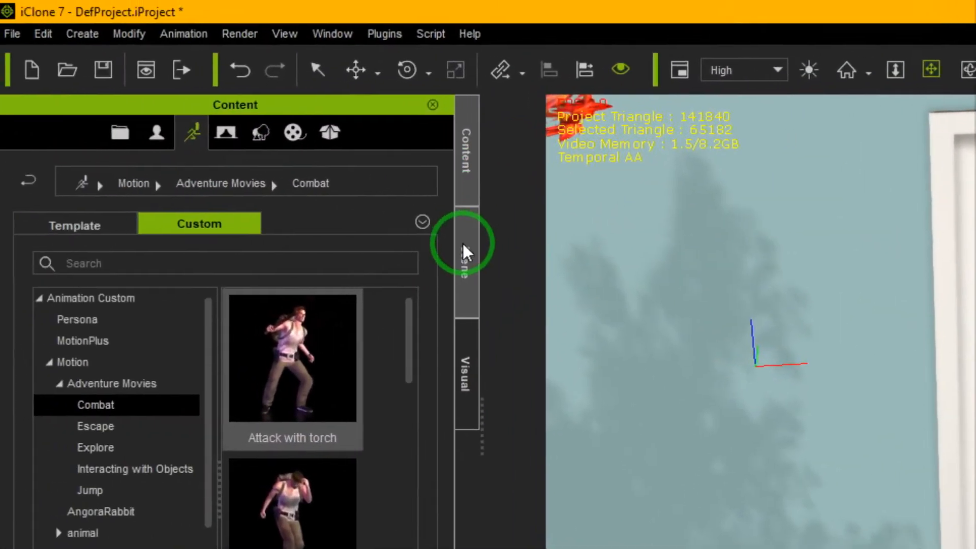
pyautogui.click(462, 243)
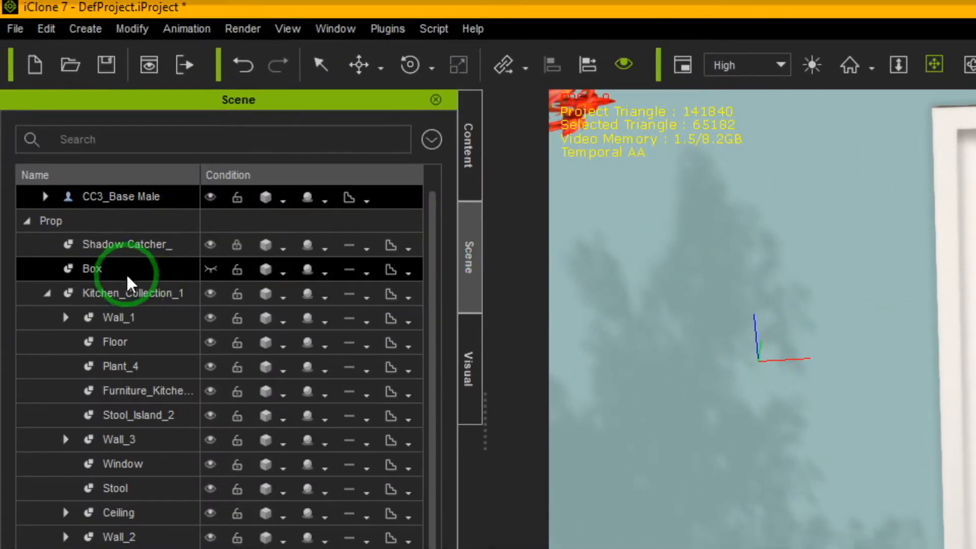
pyautogui.click(118, 297)
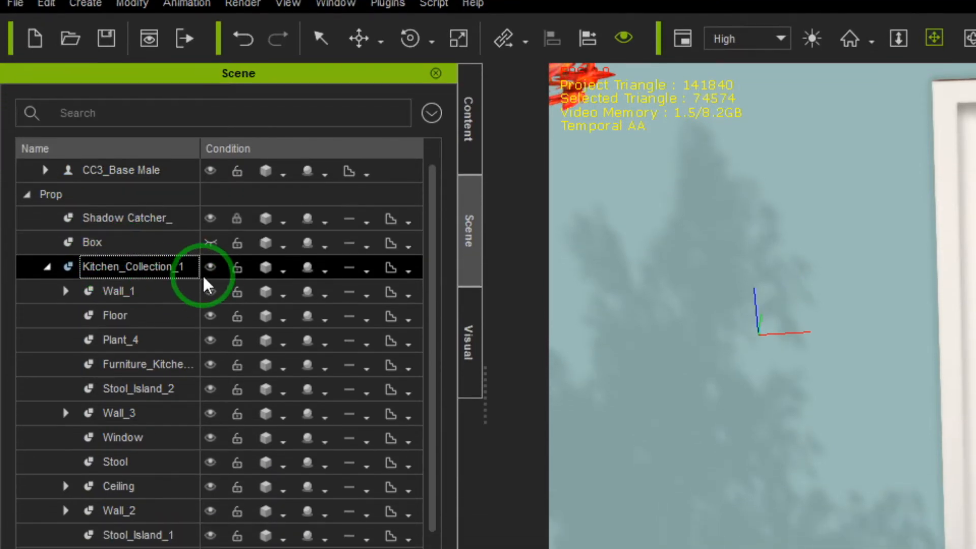
pyautogui.click(210, 290)
pyautogui.click(206, 273)
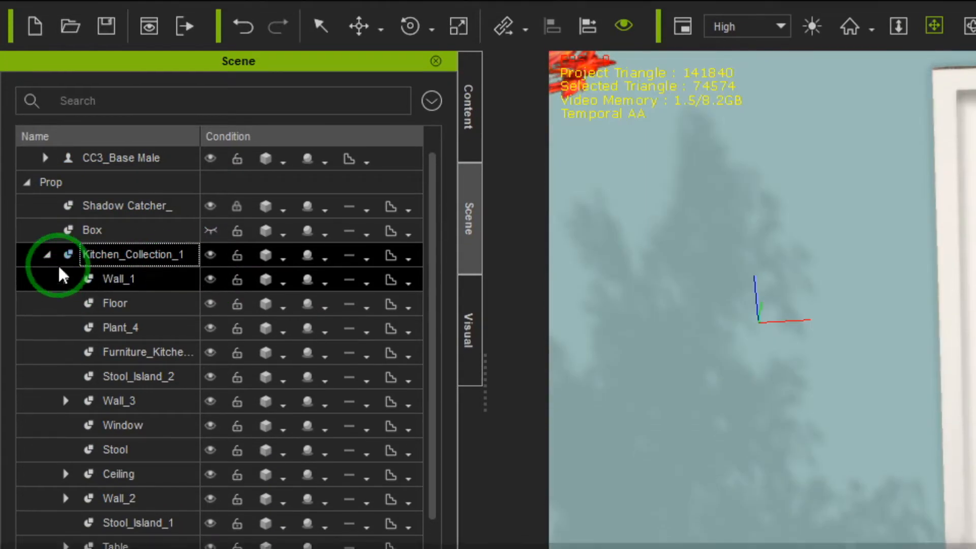
pyautogui.click(47, 268)
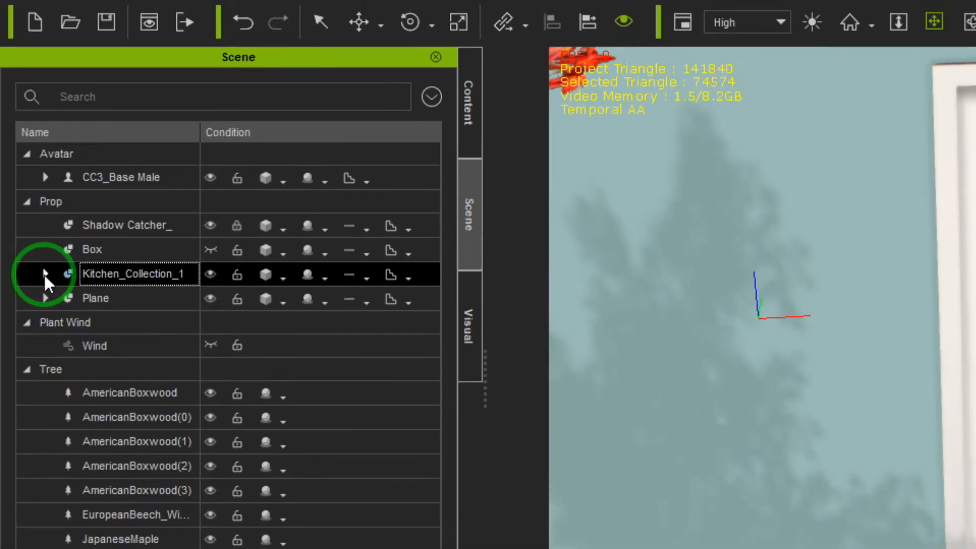
pyautogui.click(45, 269)
pyautogui.click(131, 323)
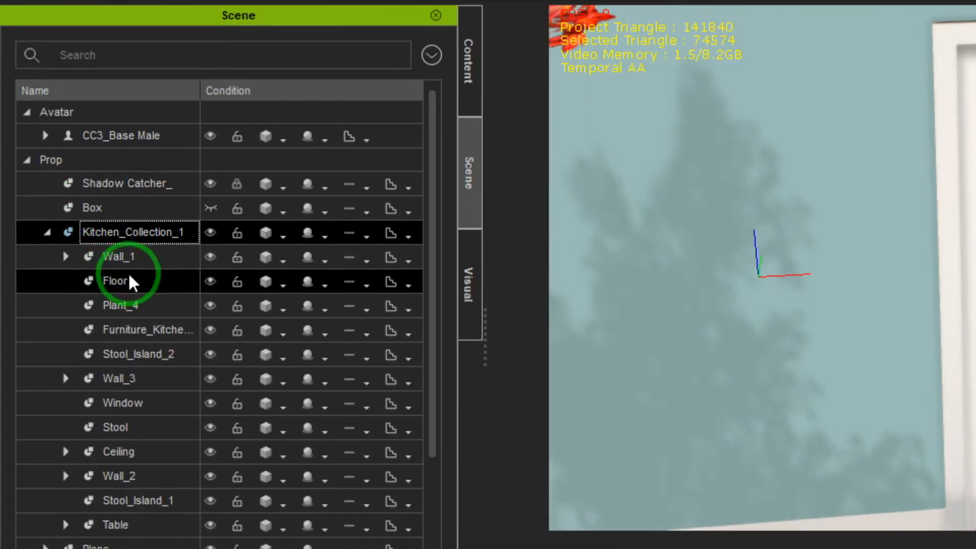
pyautogui.click(71, 299)
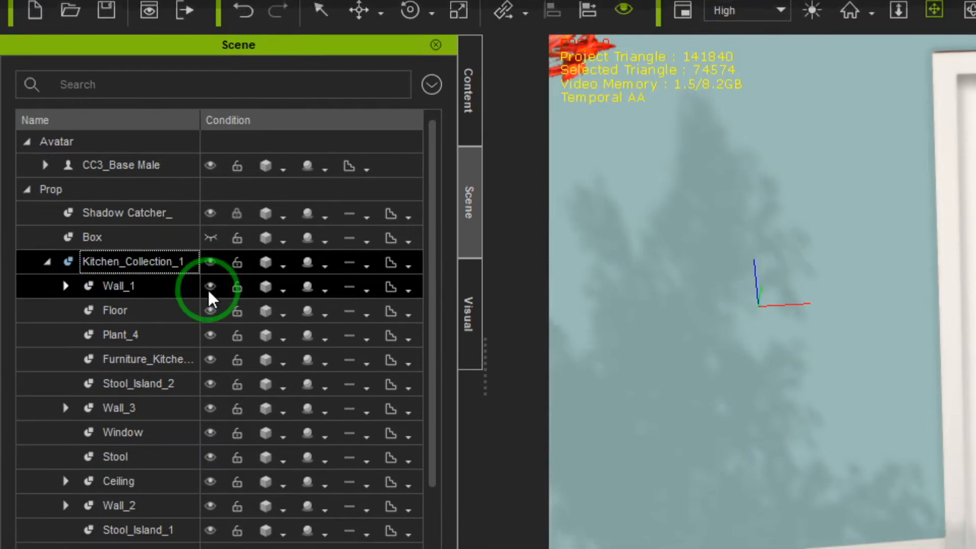
# Select Wall_1 and toggle its visibility off and on to identify that part of the house
pyautogui.click(129, 316)
pyautogui.click(211, 250)
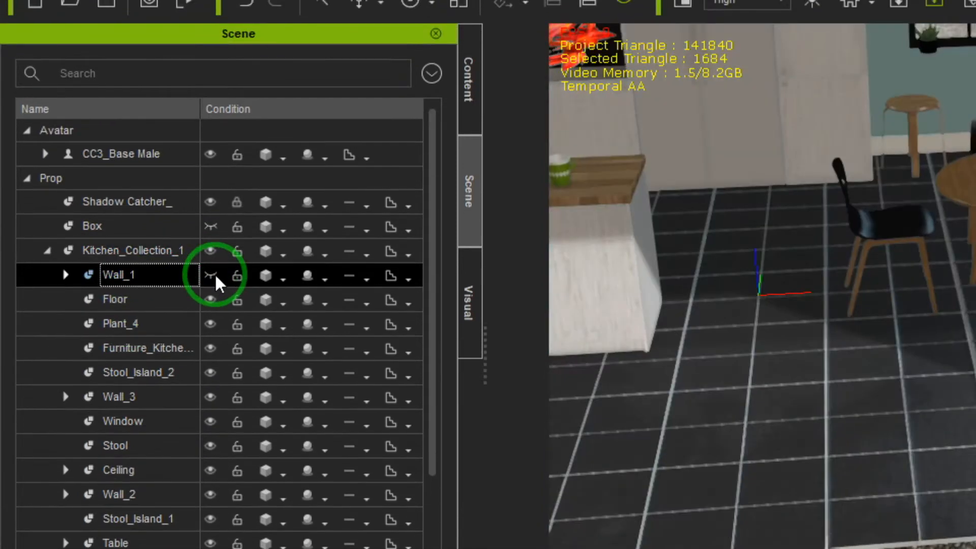
pyautogui.click(215, 275)
pyautogui.click(215, 275)
pyautogui.click(214, 274)
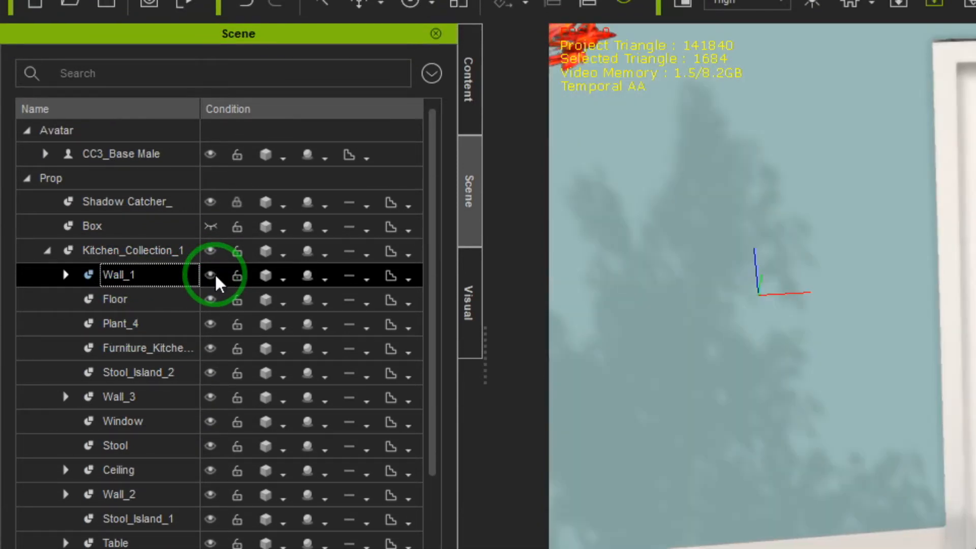
pyautogui.click(214, 275)
pyautogui.click(215, 274)
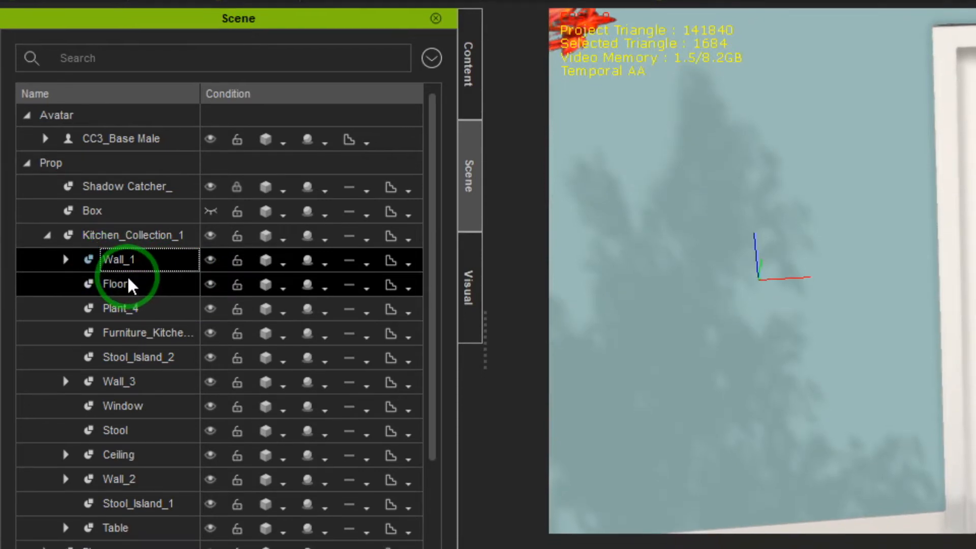
# Expand Wall_1, select the Door prop under Doorway and hide it
pyautogui.click(65, 271)
pyautogui.click(135, 294)
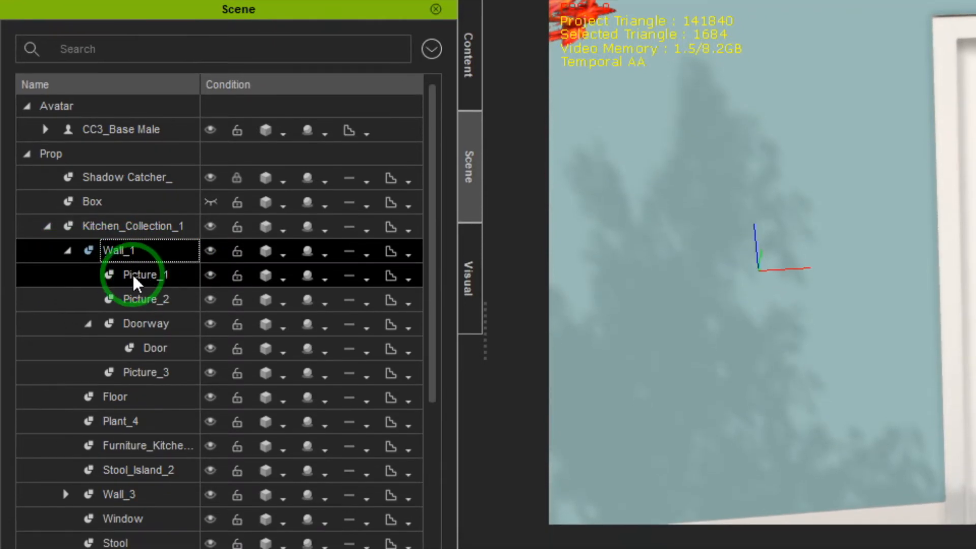
pyautogui.click(134, 323)
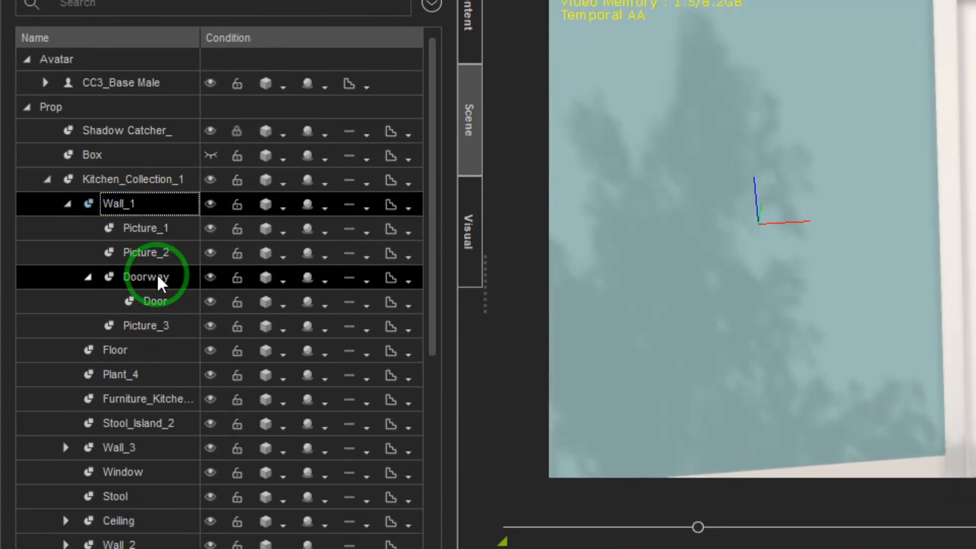
pyautogui.click(158, 301)
pyautogui.click(212, 302)
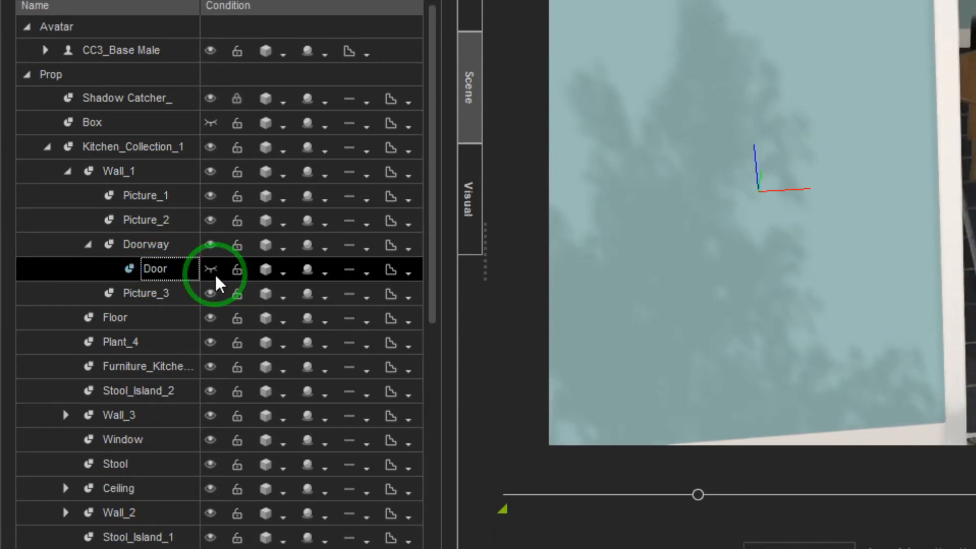
pyautogui.click(210, 269)
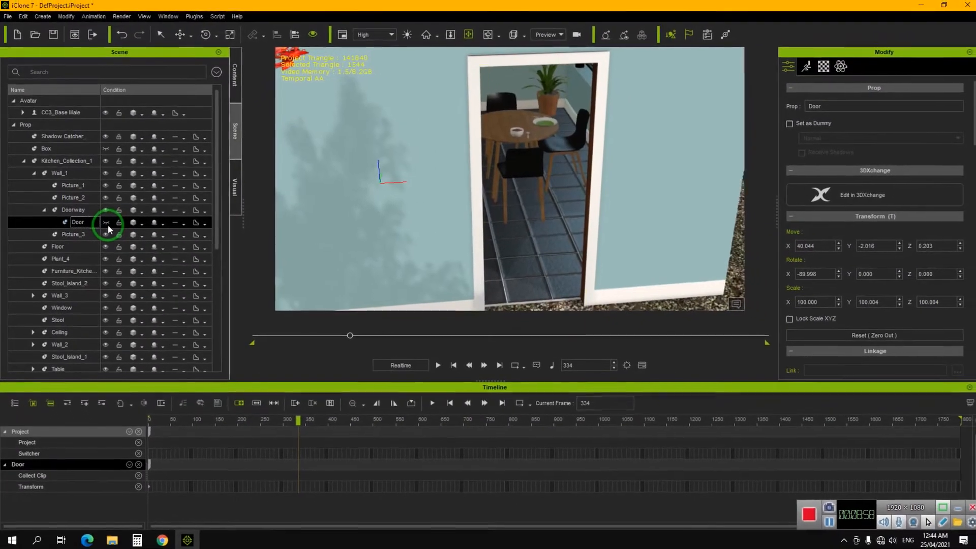
# Show the hidden Door prop again and swing it slightly open, rotating it to about -4.9 degrees on Y
pyautogui.click(108, 224)
pyautogui.click(108, 225)
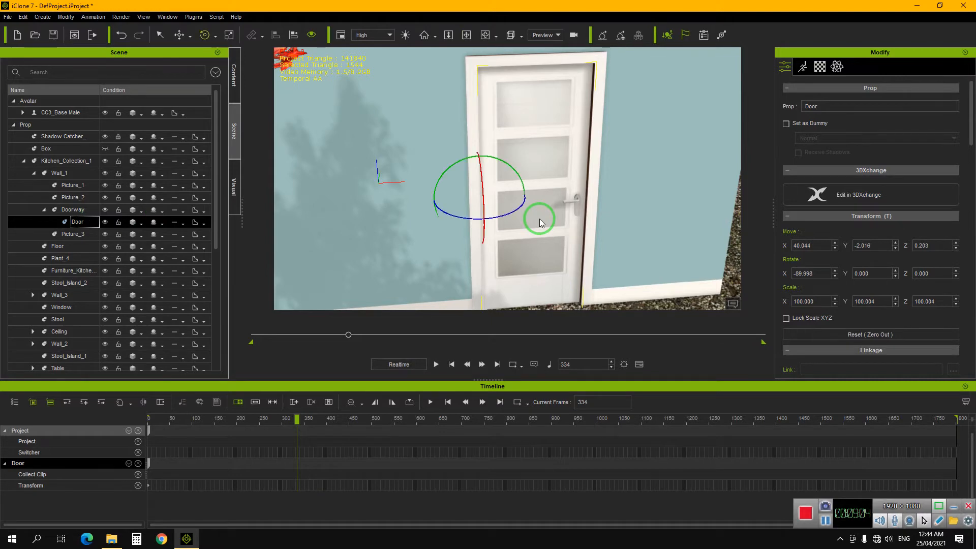
pyautogui.moveTo(512, 212); pyautogui.dragTo(490, 210)
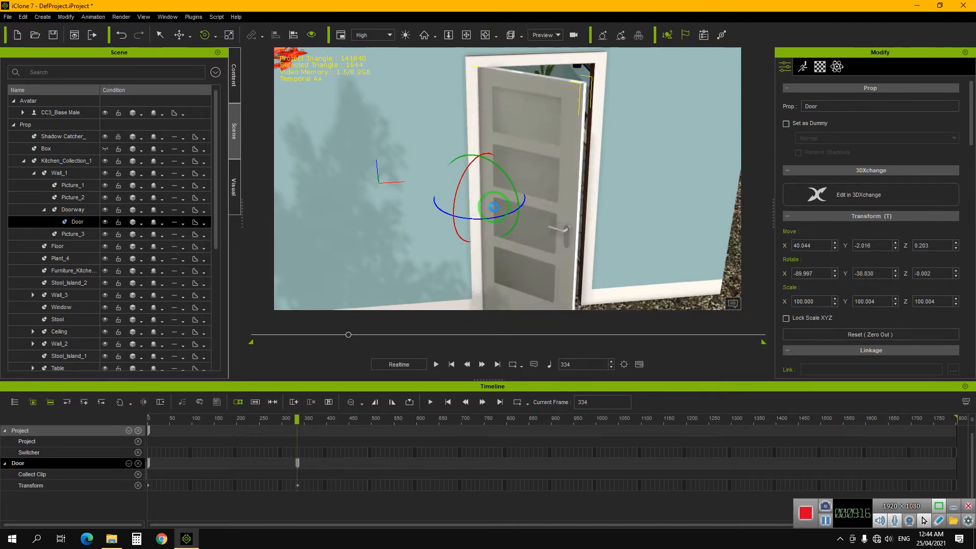
pyautogui.hotkey('ctrl', 'z')
pyautogui.scroll(-4, 620, 217)
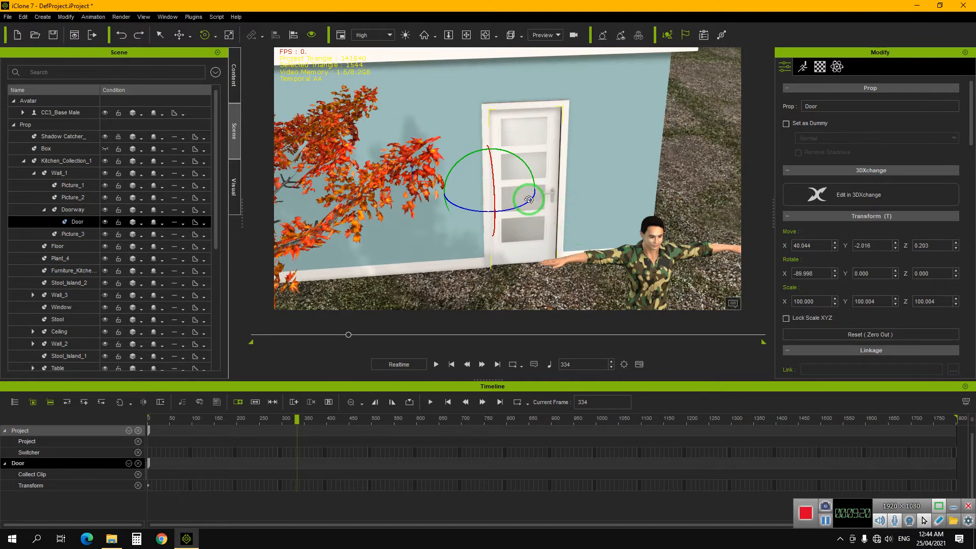
pyautogui.moveTo(528, 199)
pyautogui.mouseDown()
pyautogui.moveTo(468, 218)
pyautogui.moveTo(510, 175)
pyautogui.moveTo(524, 197)
pyautogui.mouseUp()
pyautogui.scroll(-1, 609, 216)
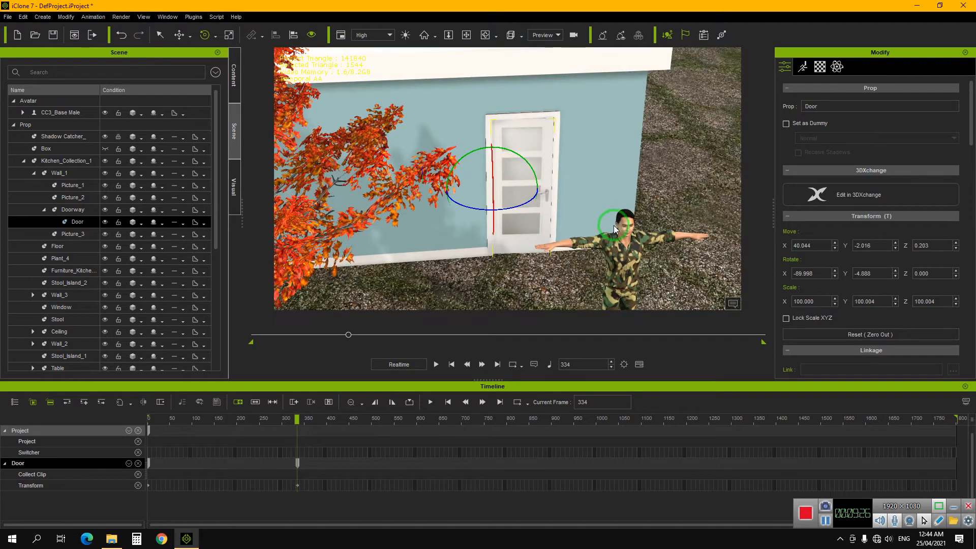
# Move the avatar in front of the door to about X 127, Y -369.5 and turn it to about 64 degrees on Z
pyautogui.moveTo(624, 235); pyautogui.dragTo(639, 187, button='middle')
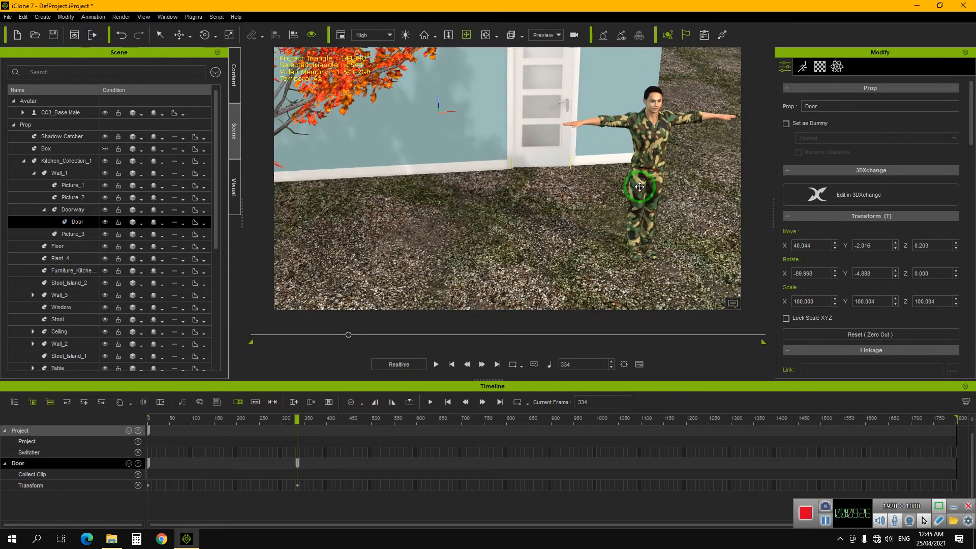
pyautogui.press('w')
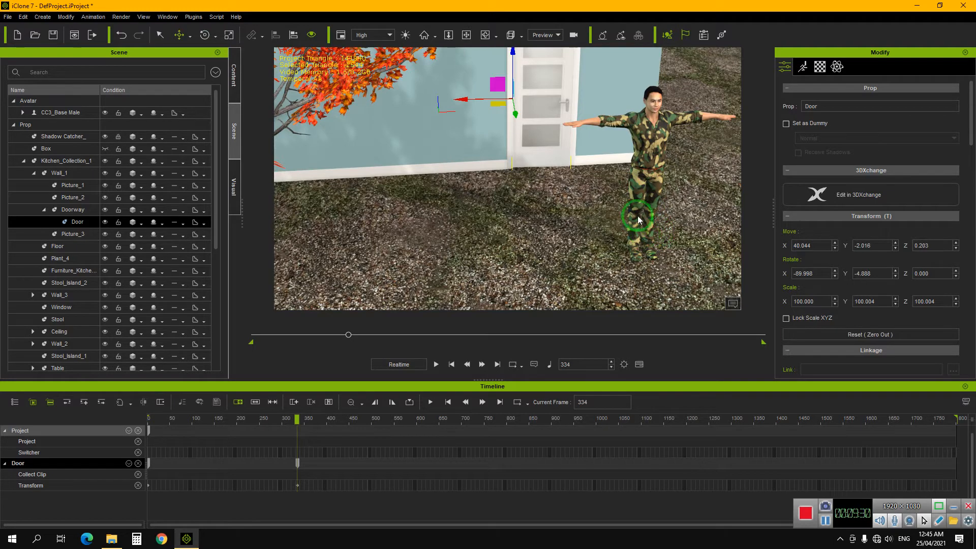
pyautogui.click(646, 202)
pyautogui.moveTo(646, 247); pyautogui.dragTo(538, 212)
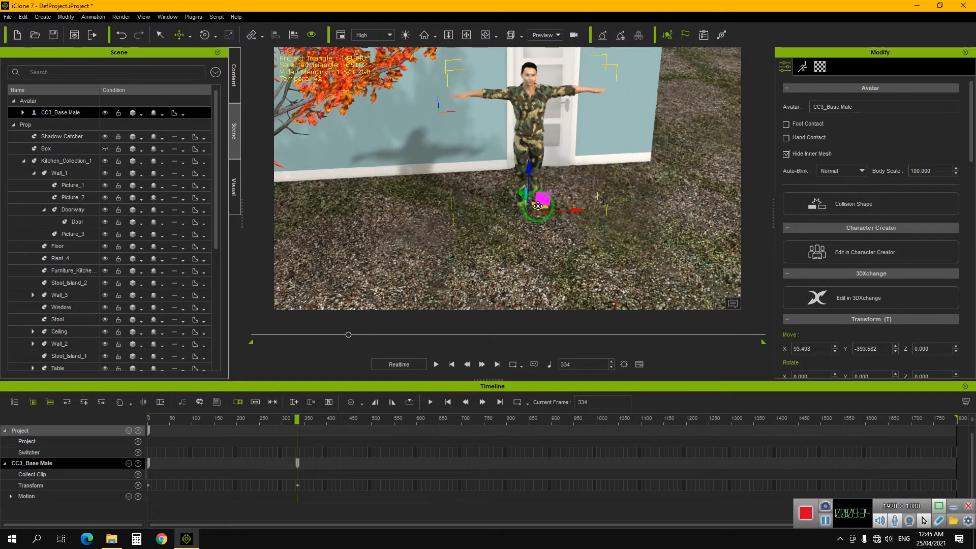
pyautogui.moveTo(558, 230); pyautogui.dragTo(584, 225)
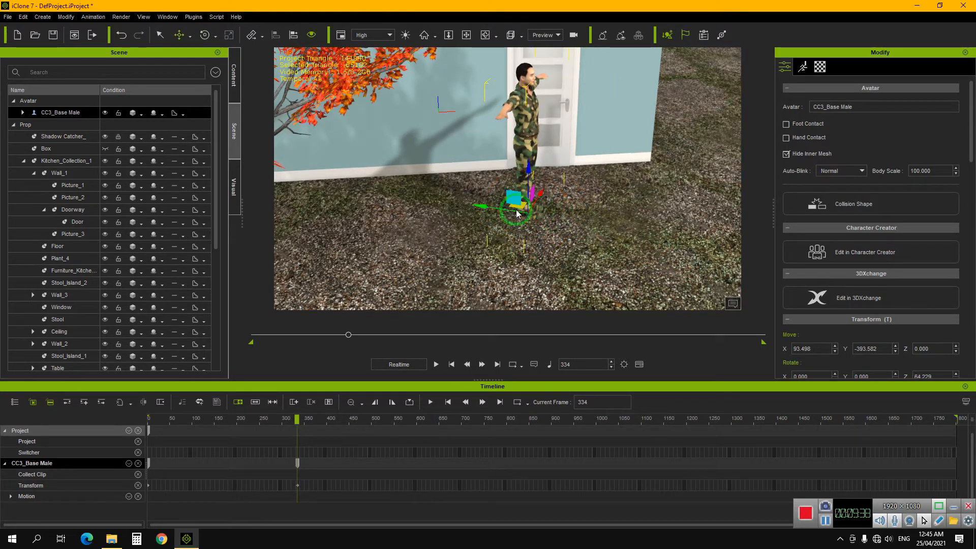
pyautogui.moveTo(524, 207); pyautogui.dragTo(546, 197)
# Turn the avatar to about 111 degrees on Z and move it closer to the door at about X 161.9, Y -351.4
pyautogui.moveTo(608, 215); pyautogui.dragTo(558, 217, button='right')
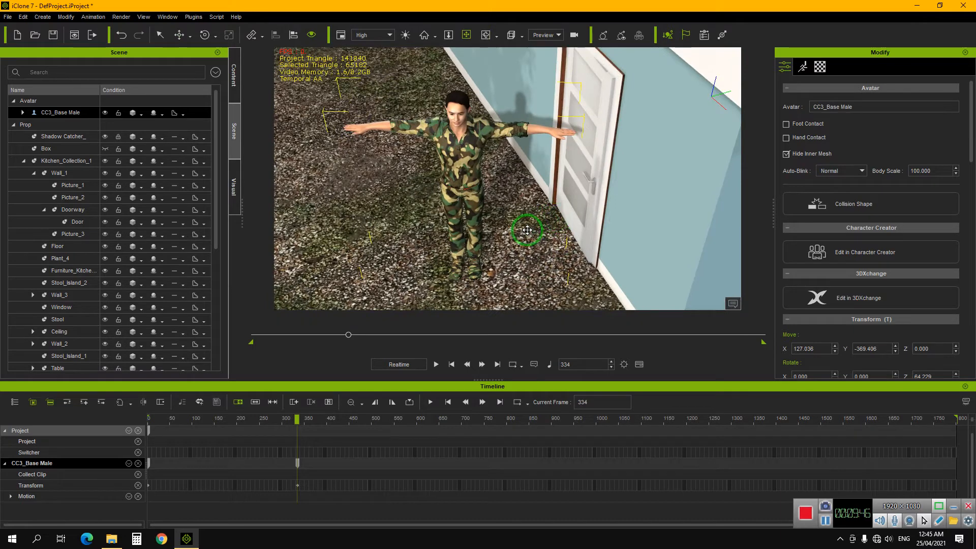
pyautogui.moveTo(481, 302); pyautogui.dragTo(496, 261)
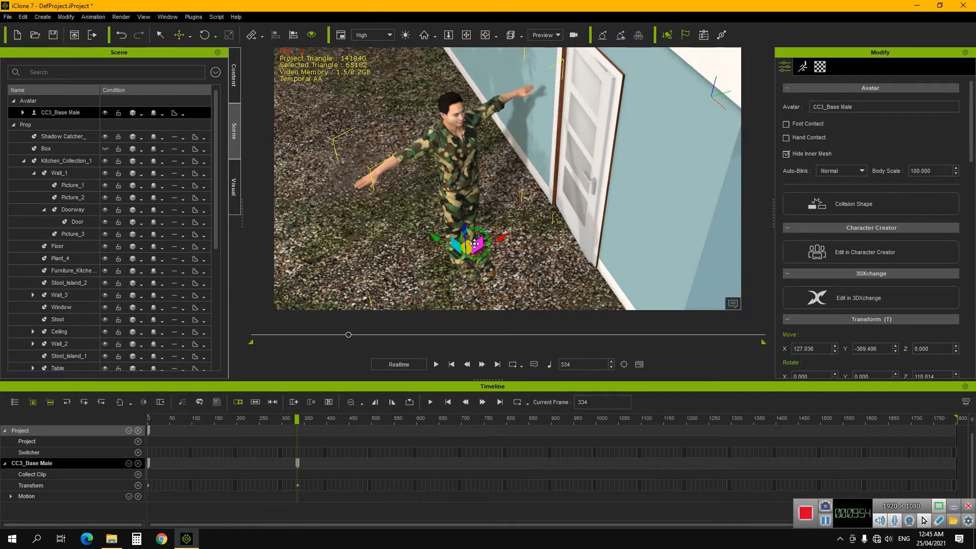
pyautogui.moveTo(467, 249); pyautogui.dragTo(500, 273)
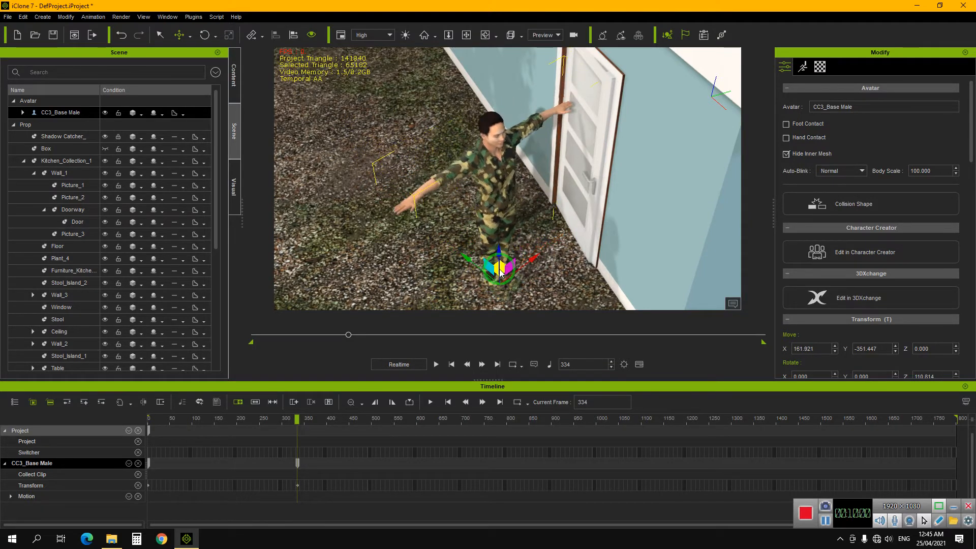
pyautogui.scroll(4, 592, 219)
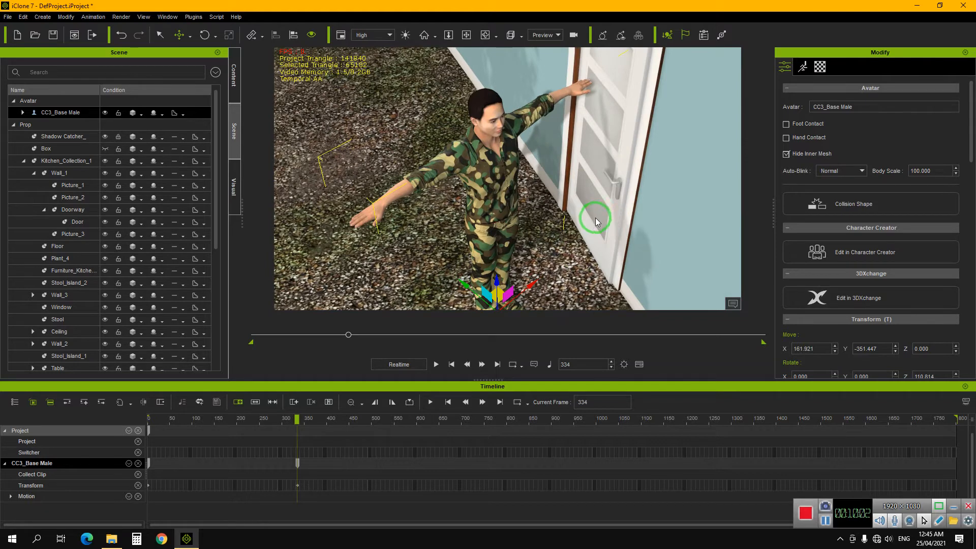
pyautogui.click(520, 212)
pyautogui.click(521, 211)
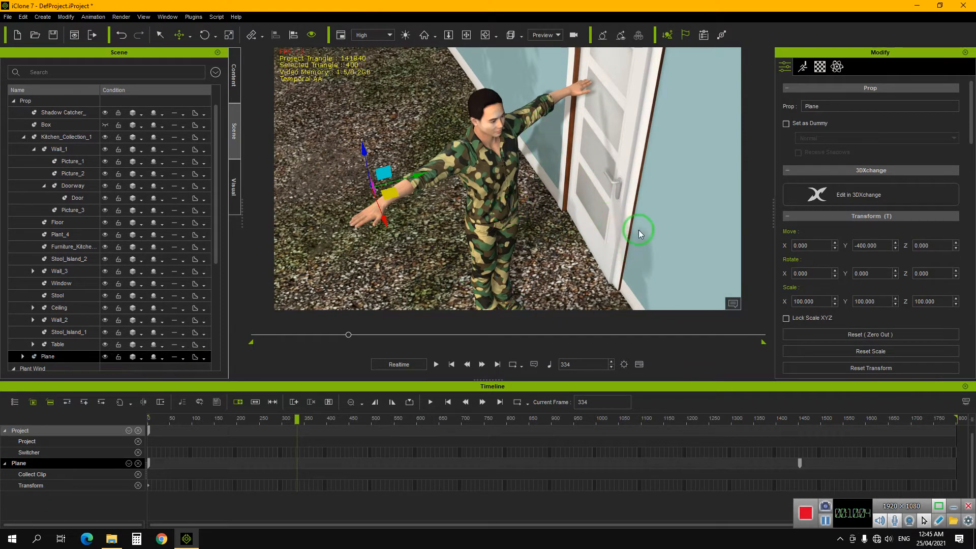
pyautogui.scroll(-2, 641, 195)
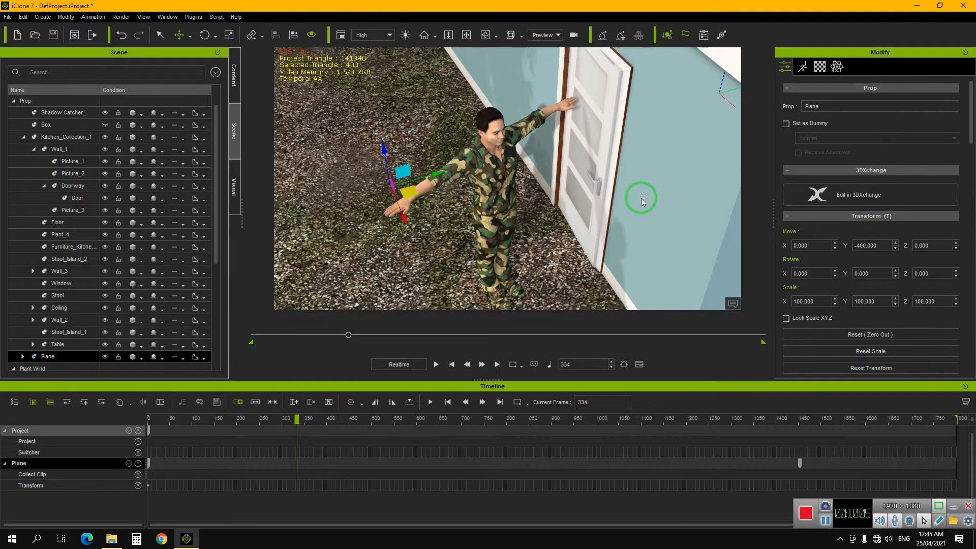
pyautogui.click(553, 108)
pyautogui.click(597, 186)
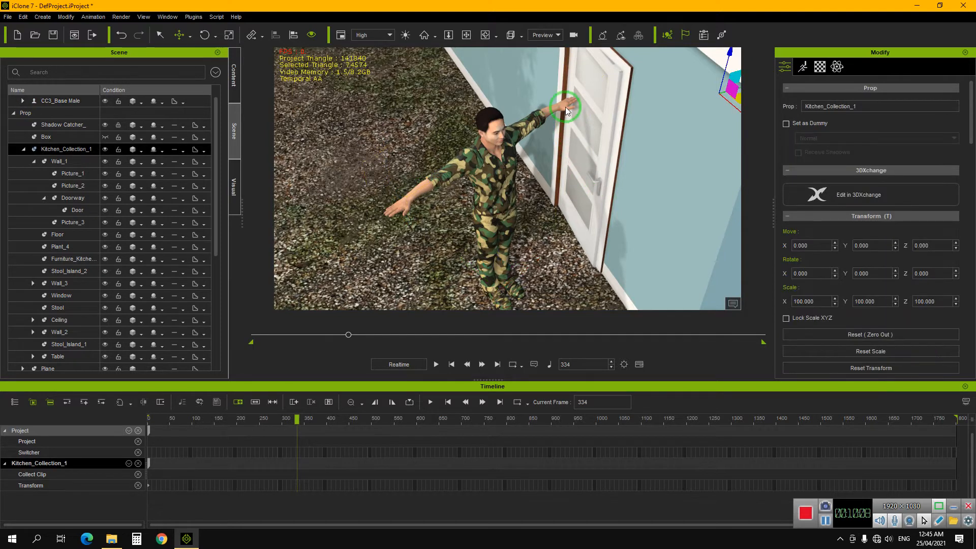
pyautogui.click(510, 190)
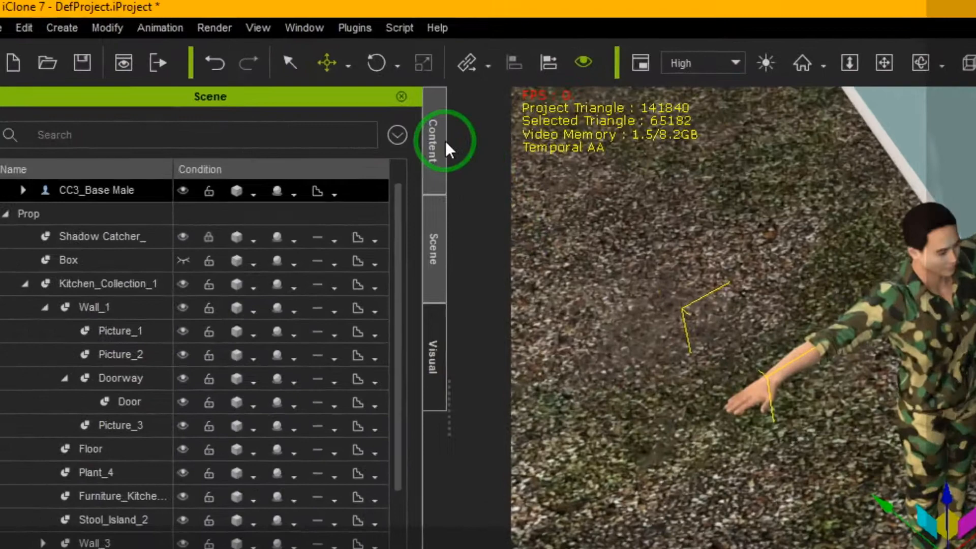
# Open the Beveled category under 3D Blocks in the prop templates of the content library
pyautogui.click(234, 76)
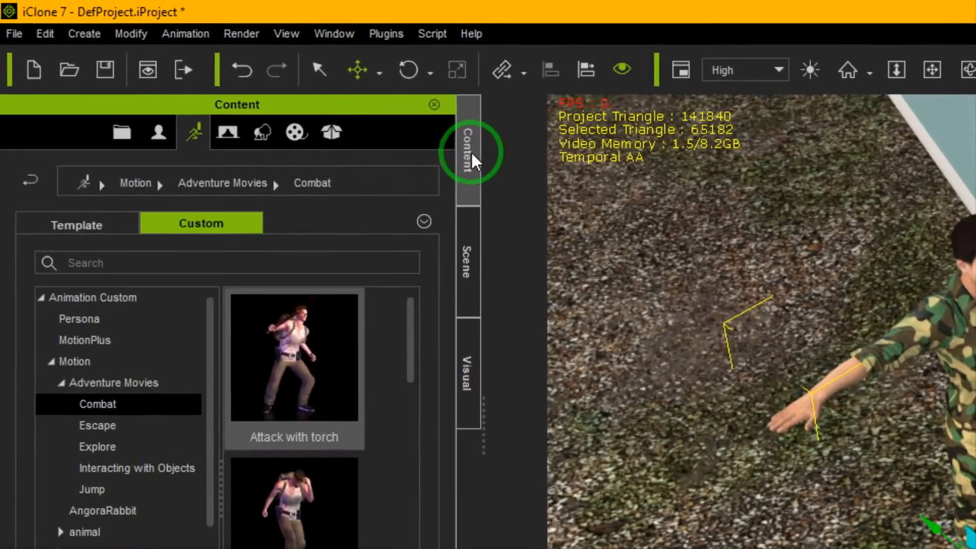
pyautogui.scroll(1, 147, 364)
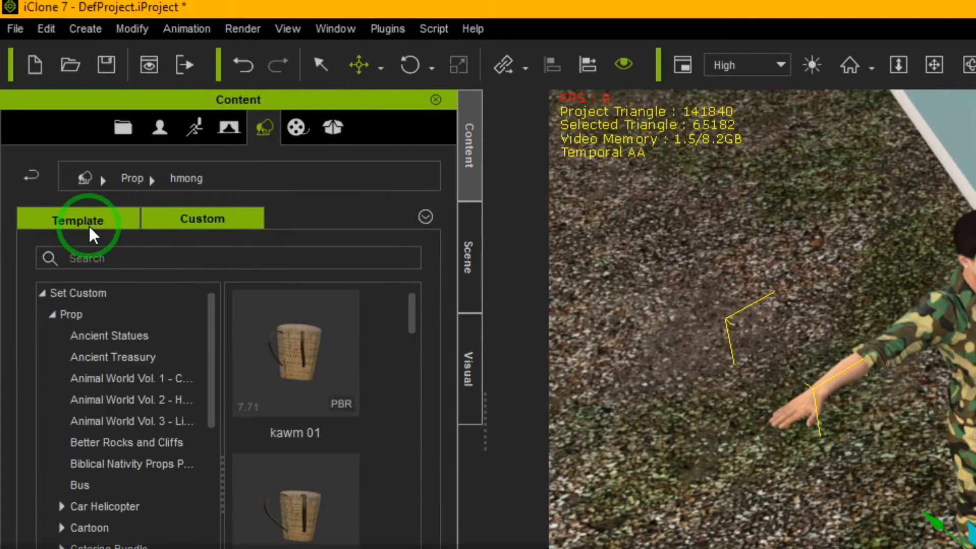
pyautogui.click(56, 161)
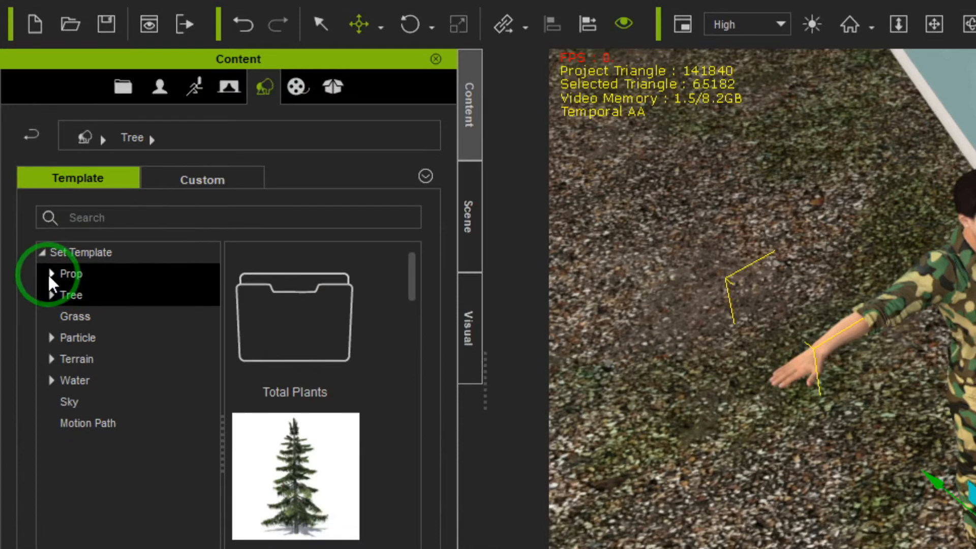
pyautogui.click(50, 274)
pyautogui.click(67, 315)
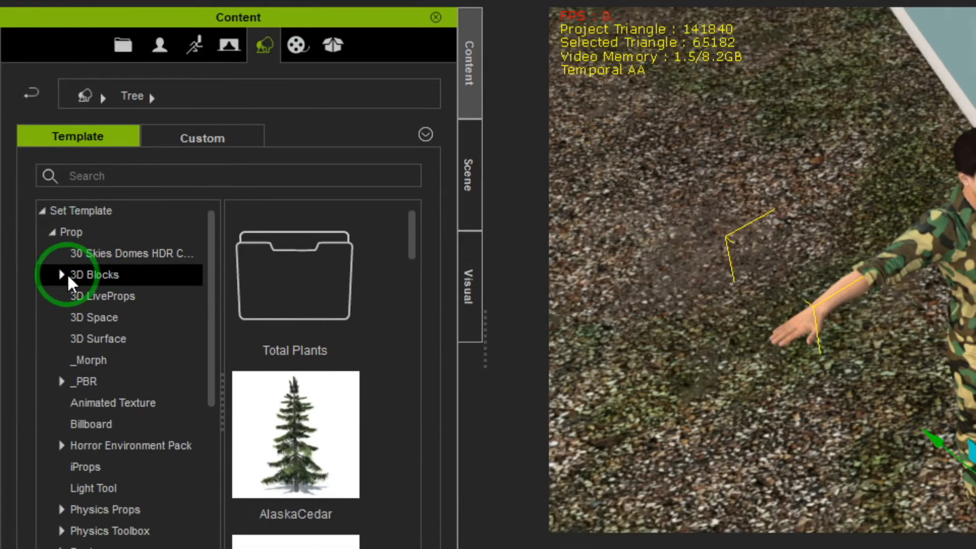
pyautogui.click(62, 316)
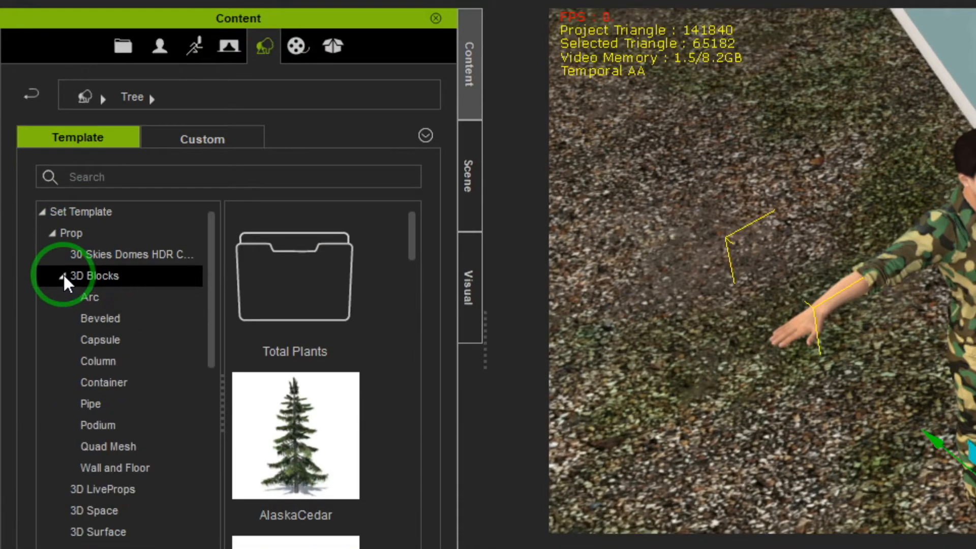
pyautogui.click(95, 298)
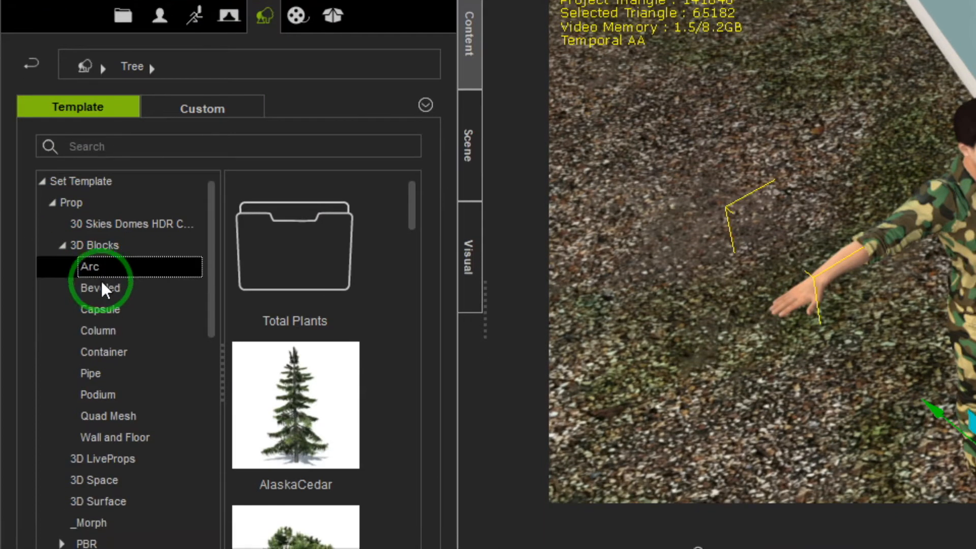
pyautogui.click(107, 320)
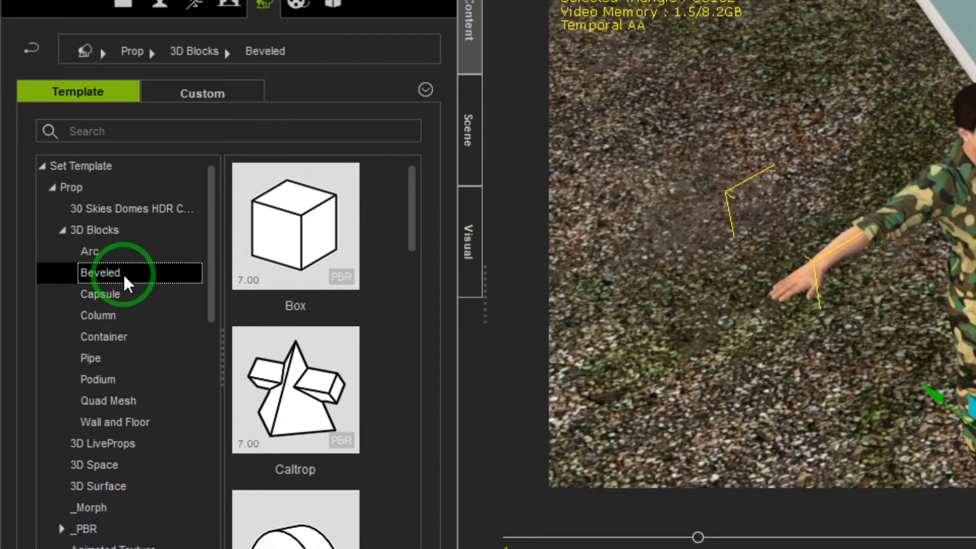
# Add the beveled Box prop to the scene beside the avatar, in front of the door
pyautogui.click(264, 240)
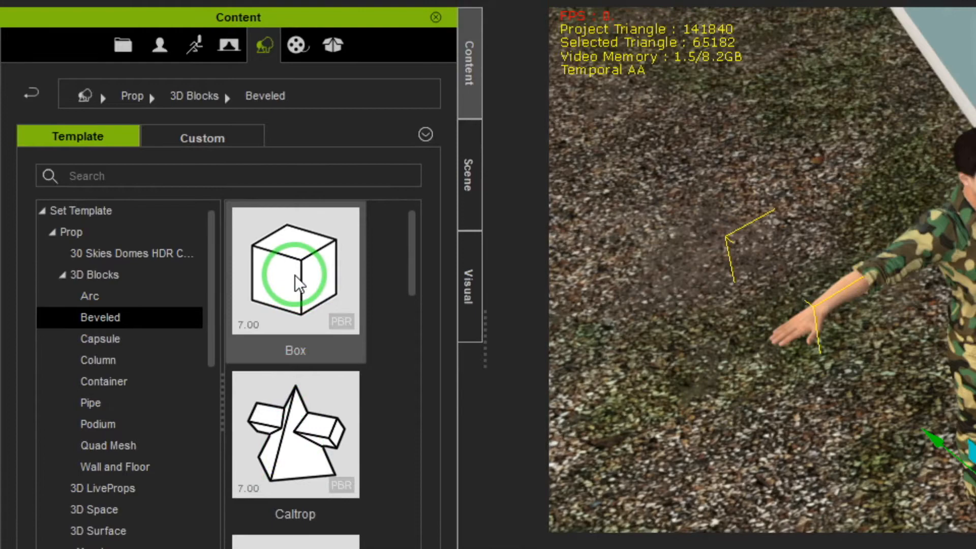
pyautogui.moveTo(295, 275); pyautogui.dragTo(975, 436)
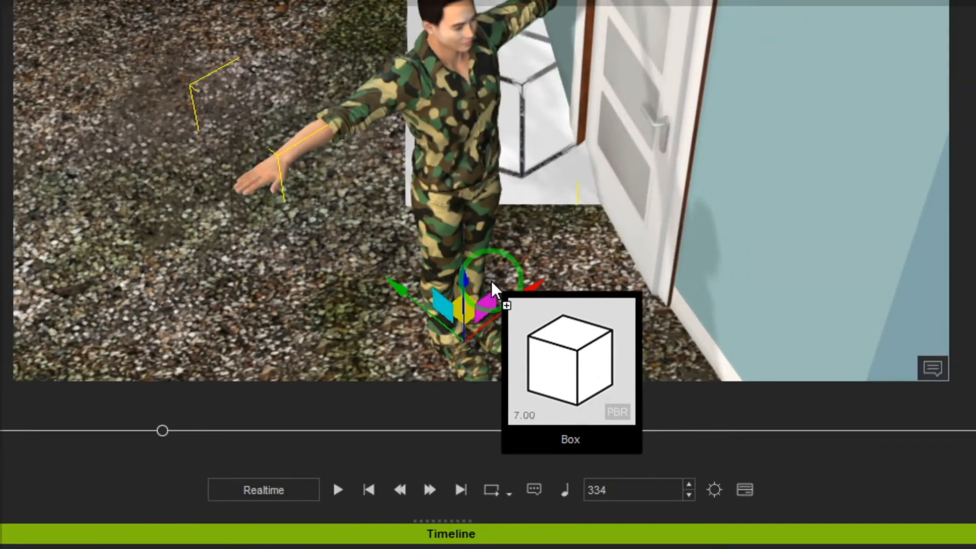
pyautogui.moveTo(491, 283); pyautogui.dragTo(478, 268)
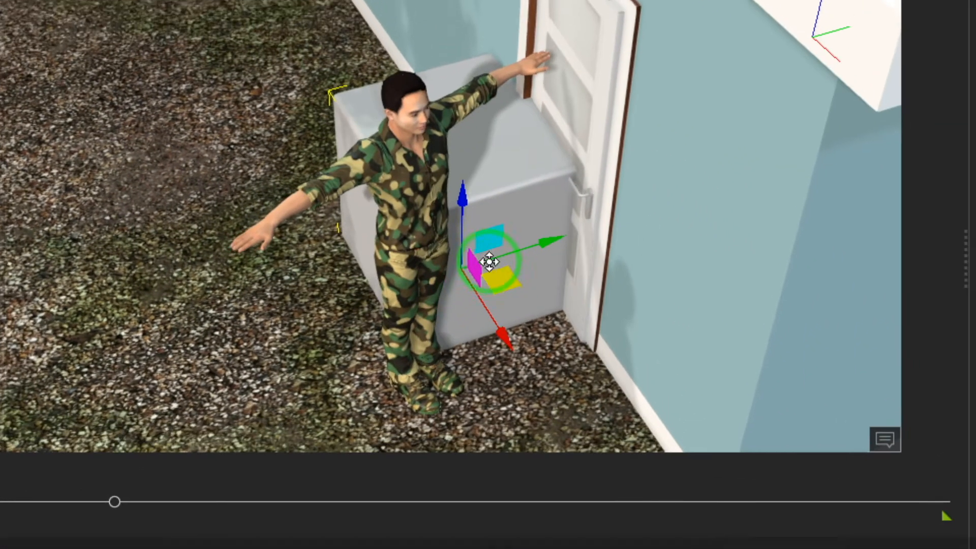
# Scale the new box down uniformly to about 15.8 percent on all axes
pyautogui.press('r')
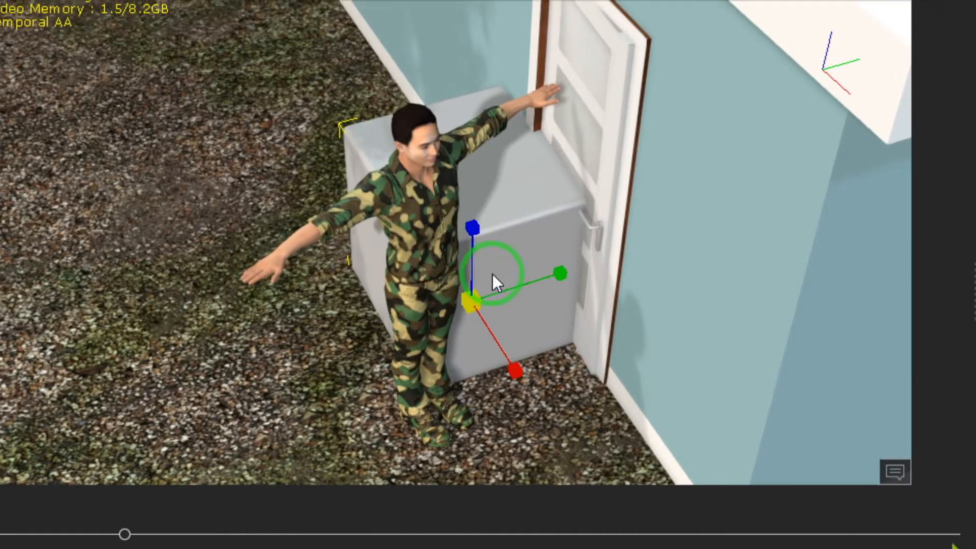
pyautogui.moveTo(474, 299); pyautogui.dragTo(305, 376)
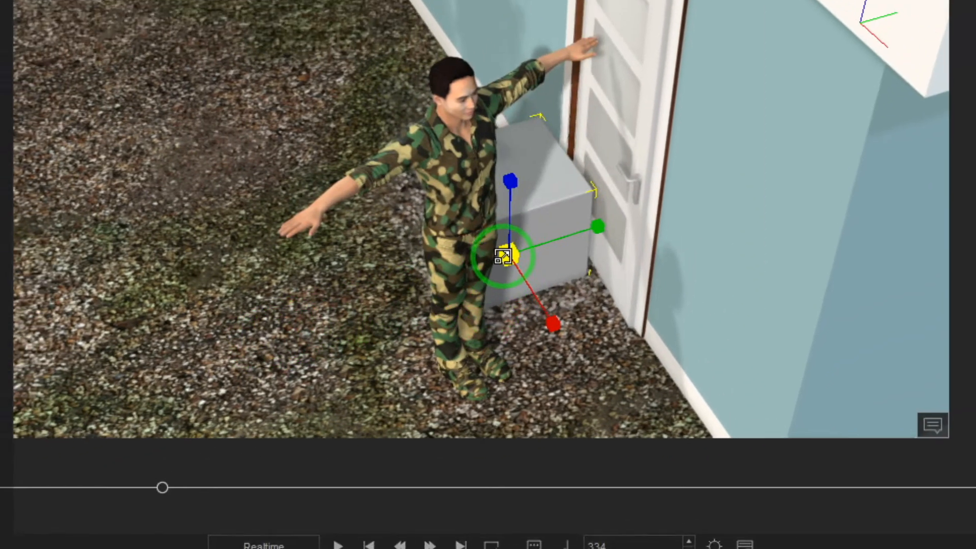
pyautogui.moveTo(677, 201); pyautogui.dragTo(588, 241)
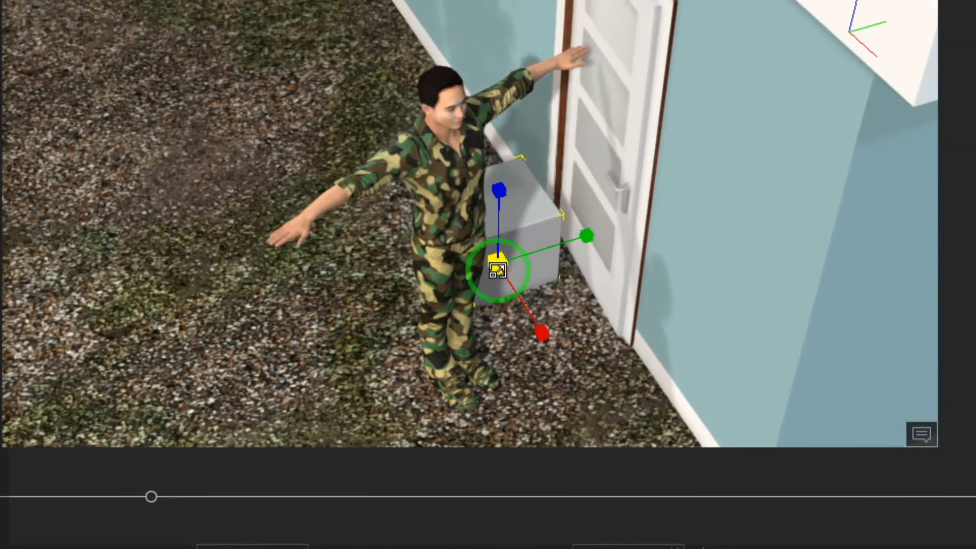
pyautogui.moveTo(497, 269); pyautogui.dragTo(439, 298)
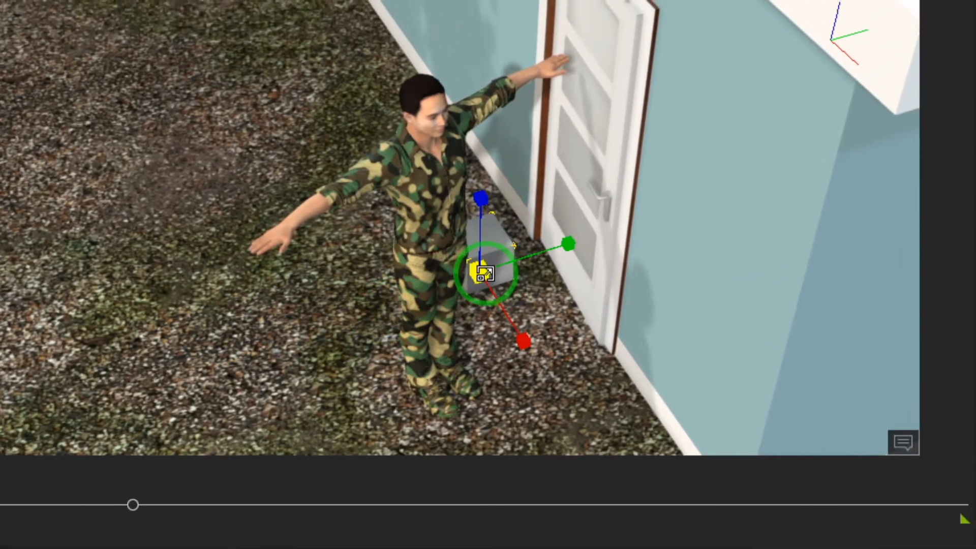
pyautogui.moveTo(483, 273); pyautogui.dragTo(280, 312)
pyautogui.moveTo(483, 275); pyautogui.dragTo(459, 271)
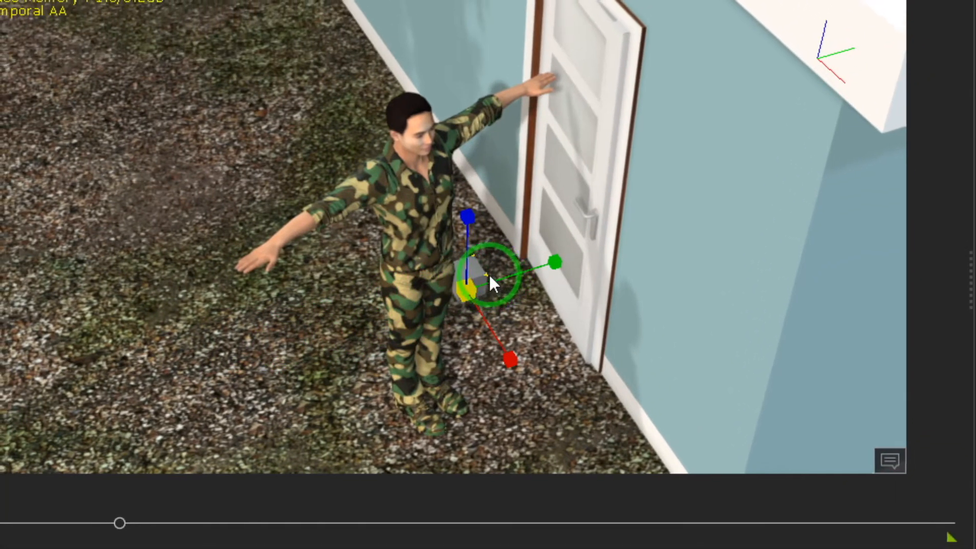
# Raise the small box and move it to the door beside its handle, at about X 166, Y -280.6
pyautogui.press('w')
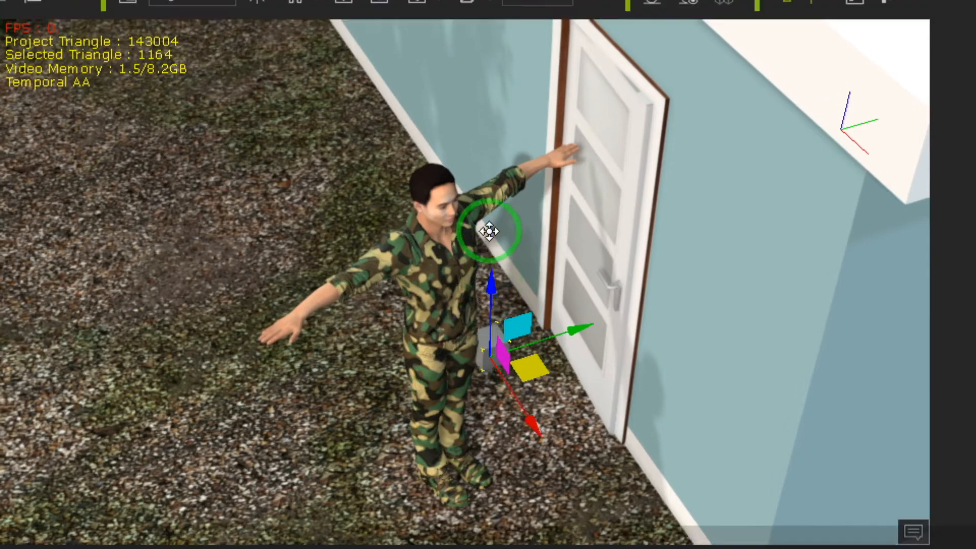
pyautogui.moveTo(489, 231); pyautogui.dragTo(492, 155)
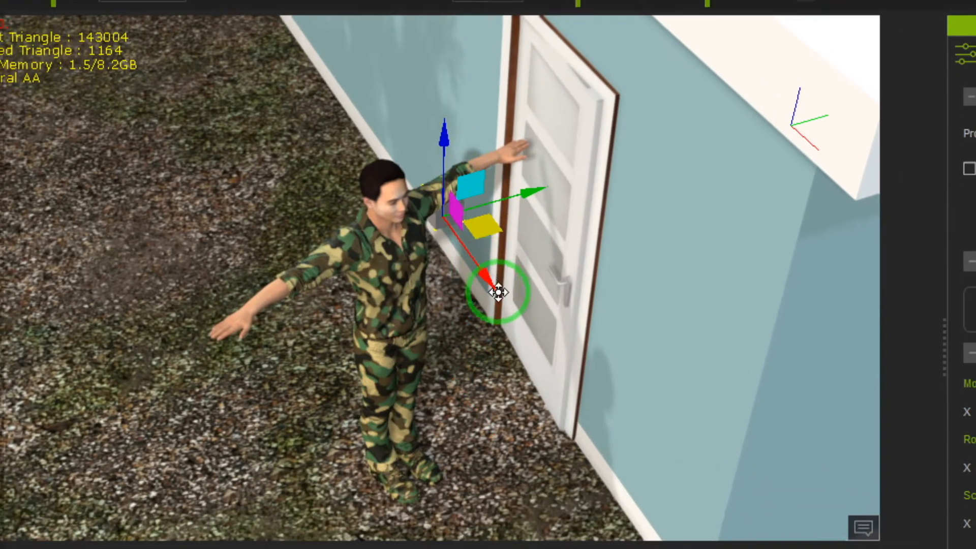
pyautogui.moveTo(497, 291); pyautogui.dragTo(488, 266)
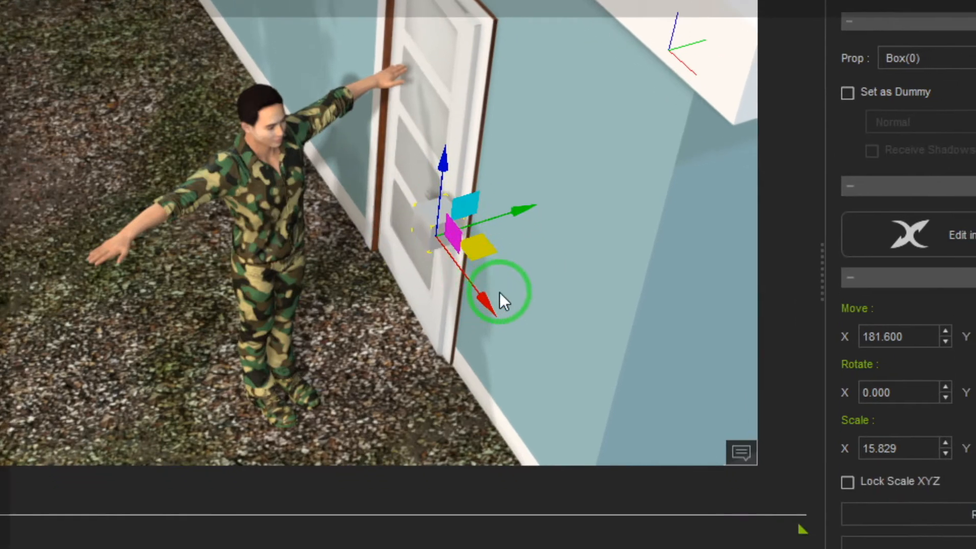
pyautogui.moveTo(478, 365); pyautogui.dragTo(439, 341)
pyautogui.moveTo(489, 275); pyautogui.dragTo(487, 273)
pyautogui.scroll(5, 487, 224)
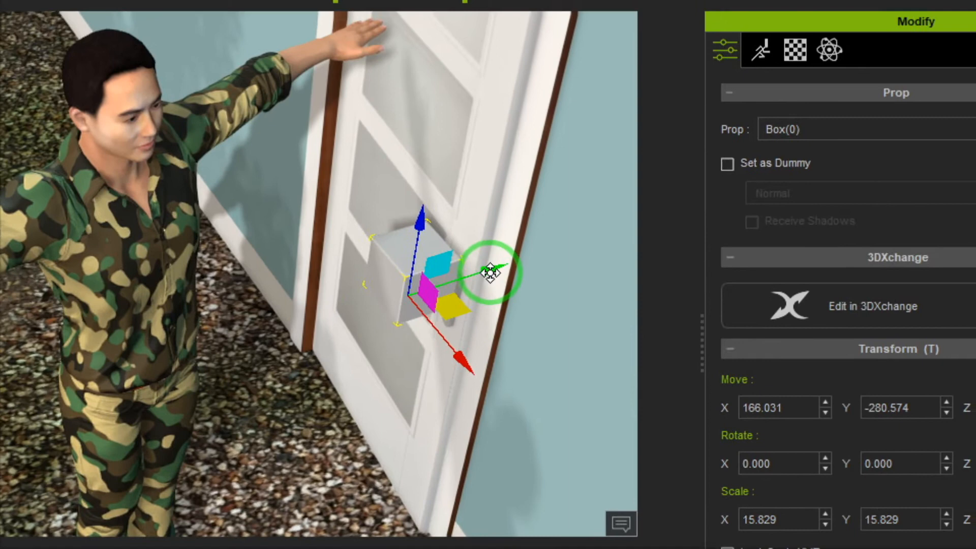
# Fine-tune the small box's position against the door handle, to about X 158.6, Y -271.6, Z 98.3
pyautogui.moveTo(515, 239); pyautogui.dragTo(544, 231)
pyautogui.moveTo(480, 277)
pyautogui.mouseDown()
pyautogui.moveTo(475, 341)
pyautogui.moveTo(453, 362)
pyautogui.moveTo(435, 350)
pyautogui.moveTo(497, 283)
pyautogui.moveTo(477, 277)
pyautogui.mouseUp()
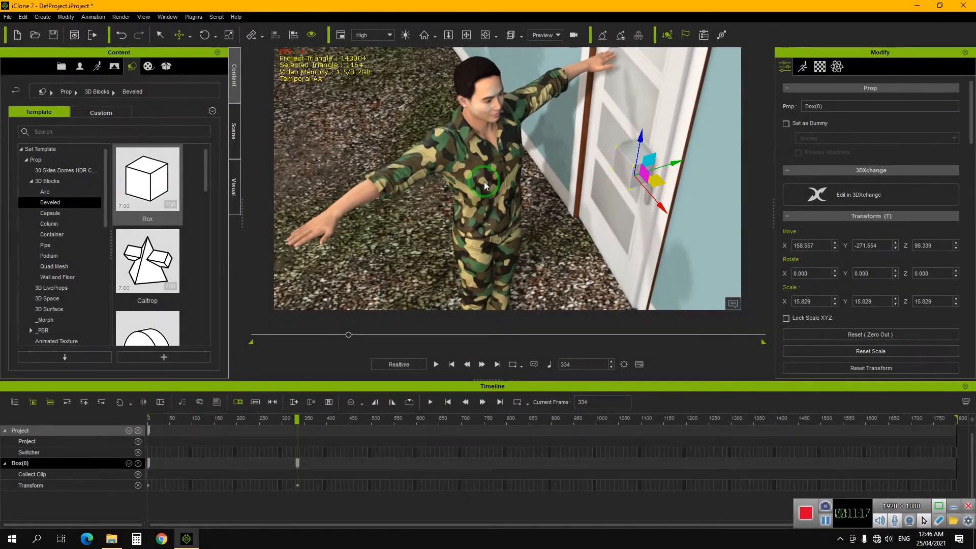
# Select the avatar and open its motion settings
pyautogui.click(483, 181)
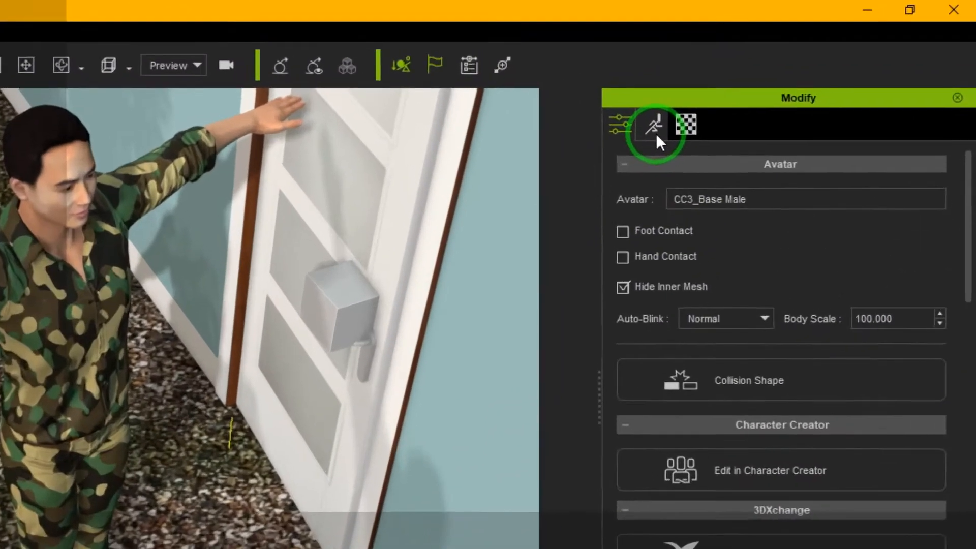
pyautogui.click(803, 69)
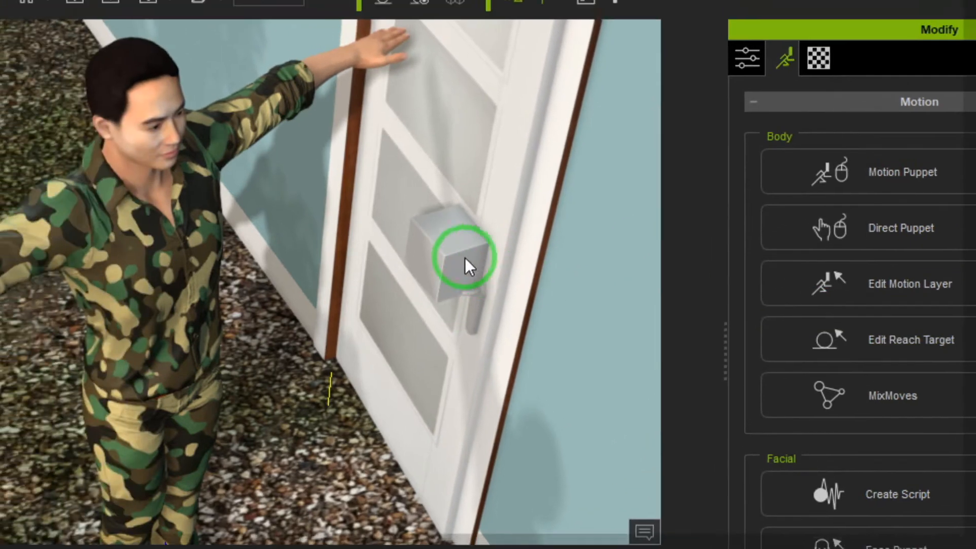
# Link the small box to the Door object nested under Doorway in the scene list
pyautogui.click(287, 209)
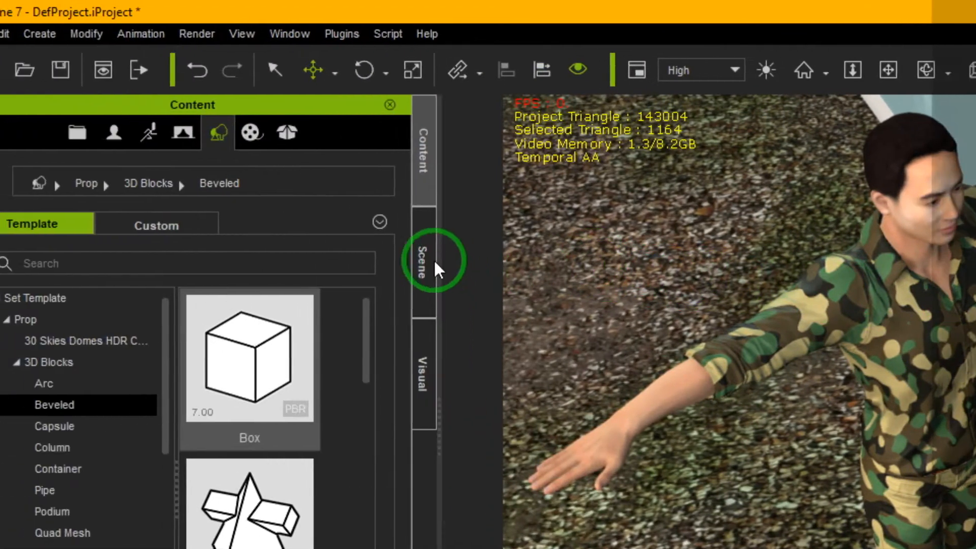
pyautogui.click(246, 258)
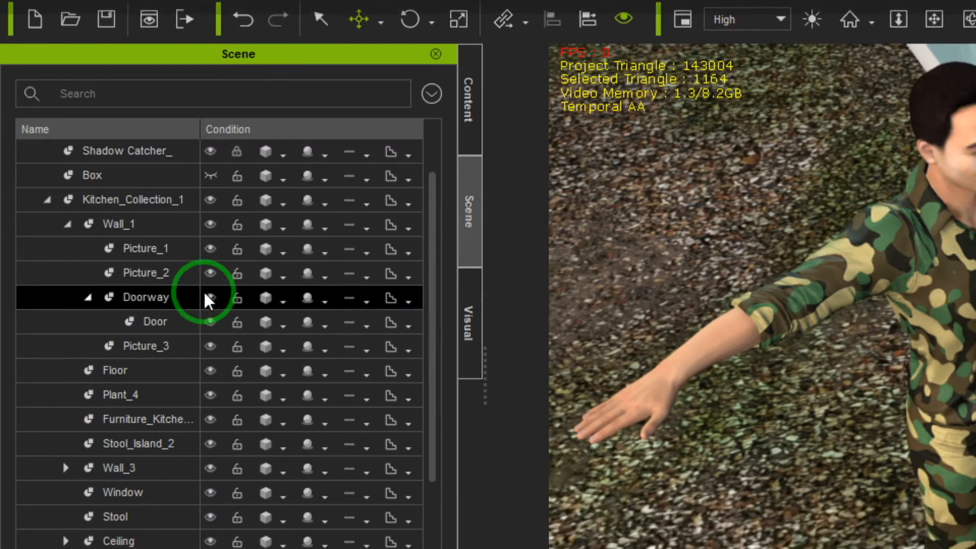
pyautogui.click(163, 321)
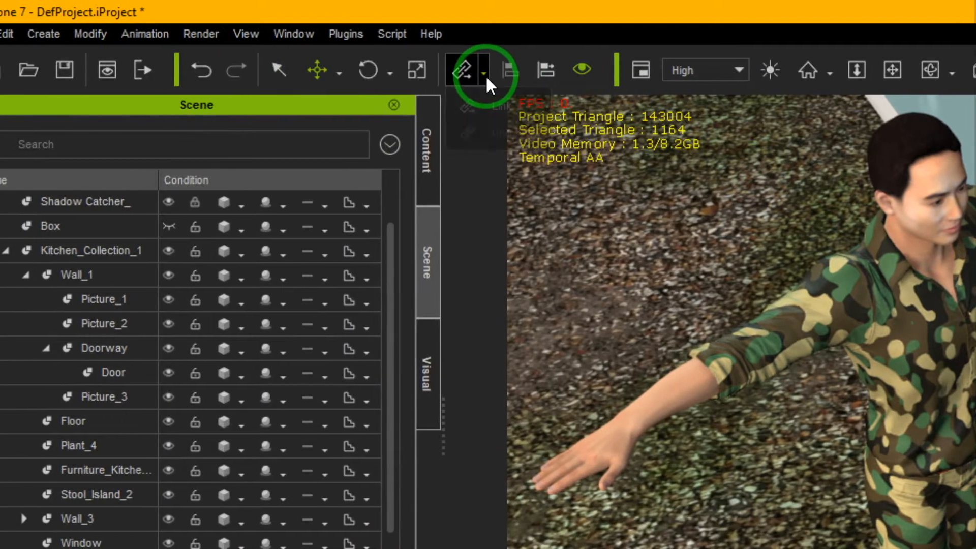
pyautogui.click(448, 73)
pyautogui.click(489, 106)
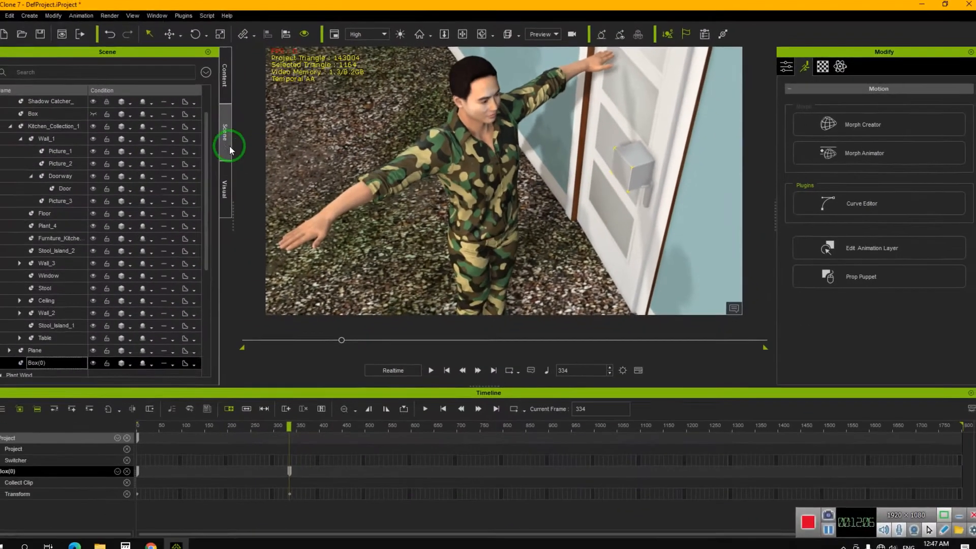
# Test the link by rotating the door back and forth with the small box attached
pyautogui.click(71, 192)
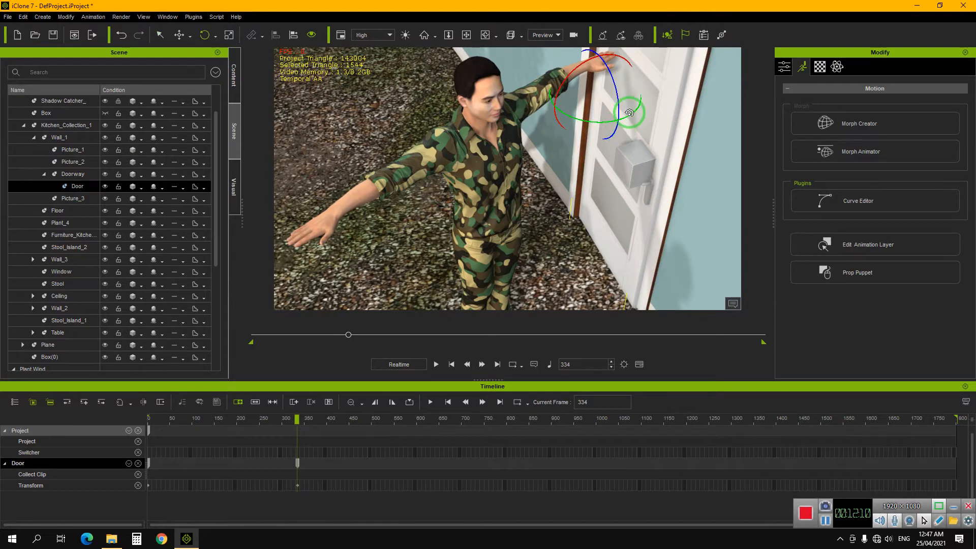
pyautogui.moveTo(626, 113); pyautogui.dragTo(631, 117)
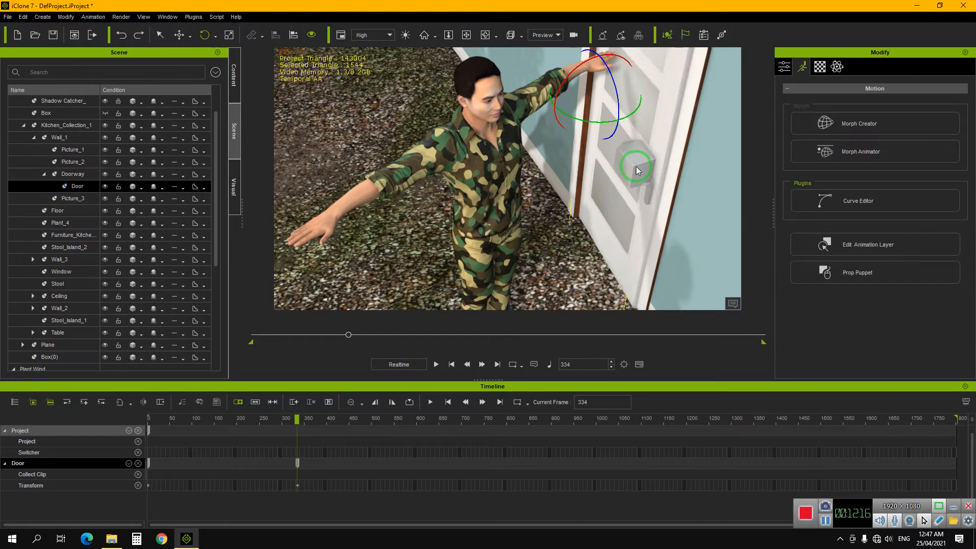
pyautogui.scroll(5, 636, 169)
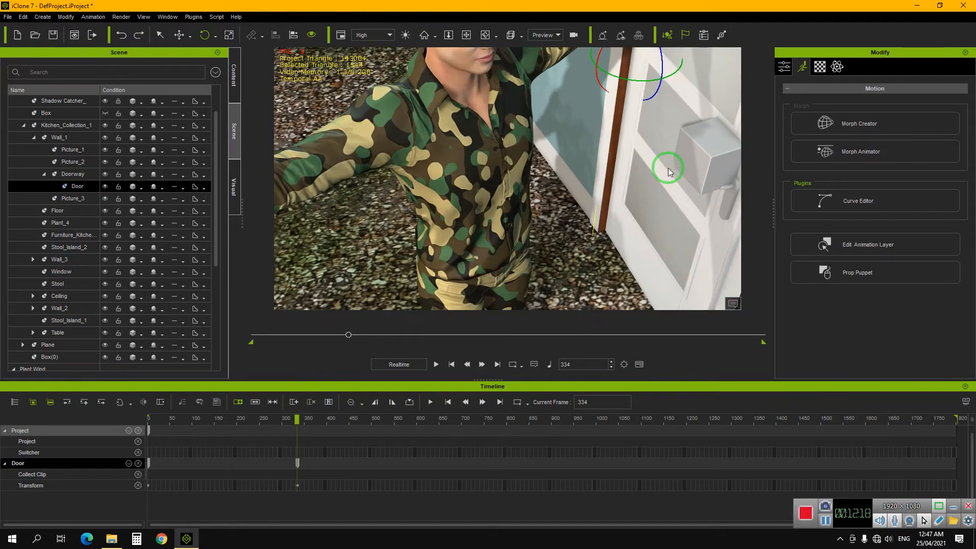
pyautogui.scroll(-5, 668, 168)
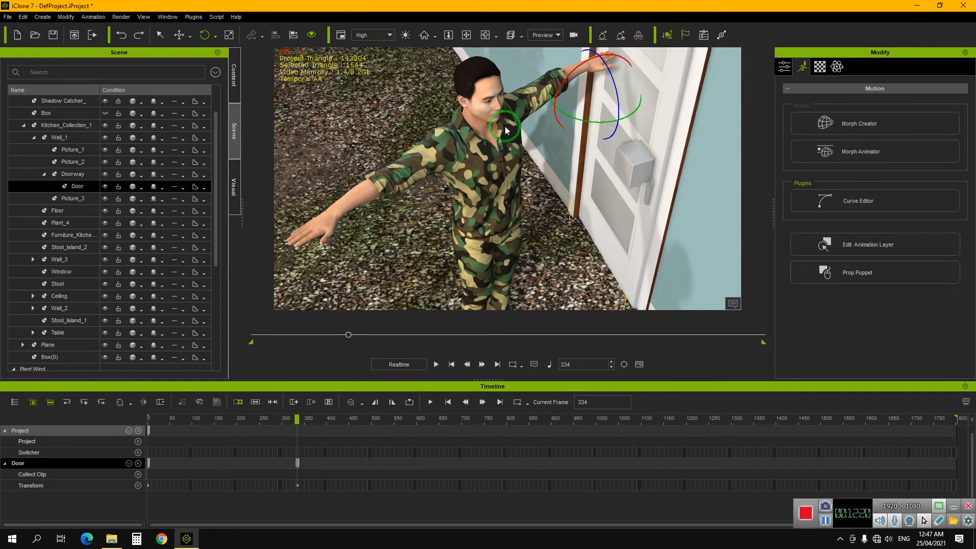
# Edit the avatar's reach targets and pick the small box as the target for the left hand
pyautogui.click(490, 148)
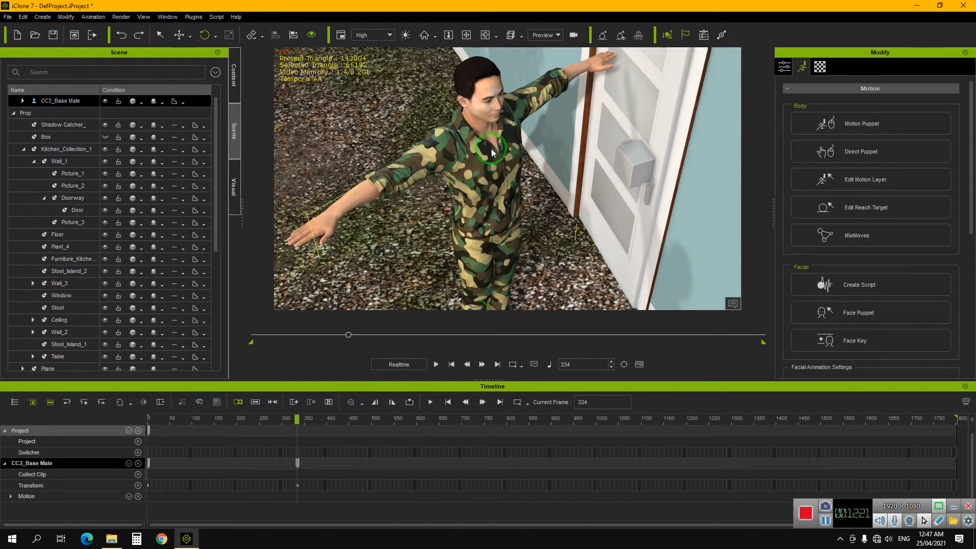
pyautogui.click(860, 207)
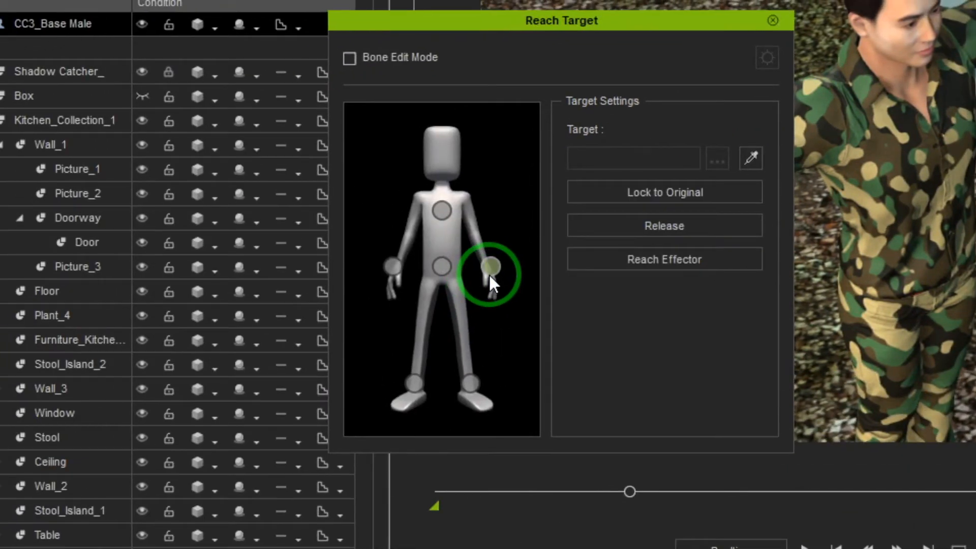
pyautogui.click(489, 273)
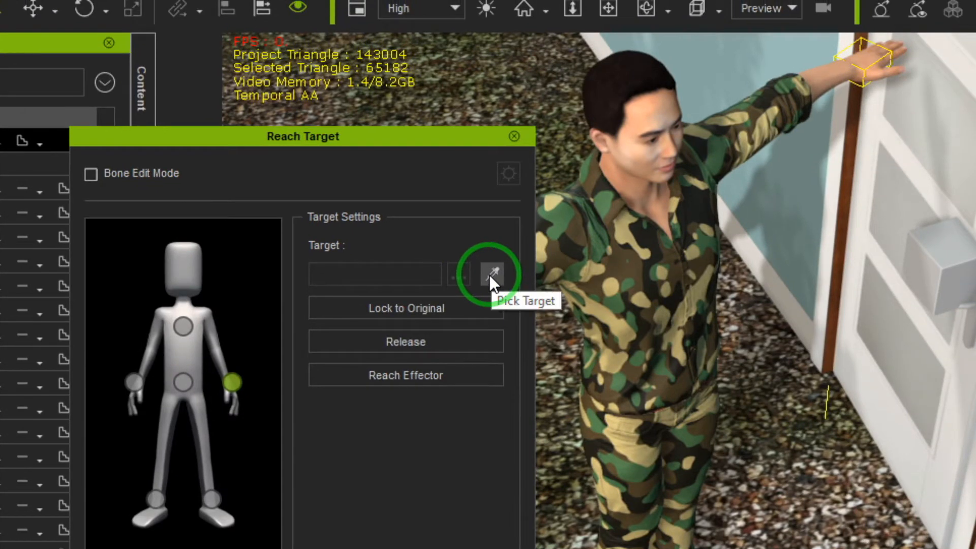
pyautogui.click(491, 275)
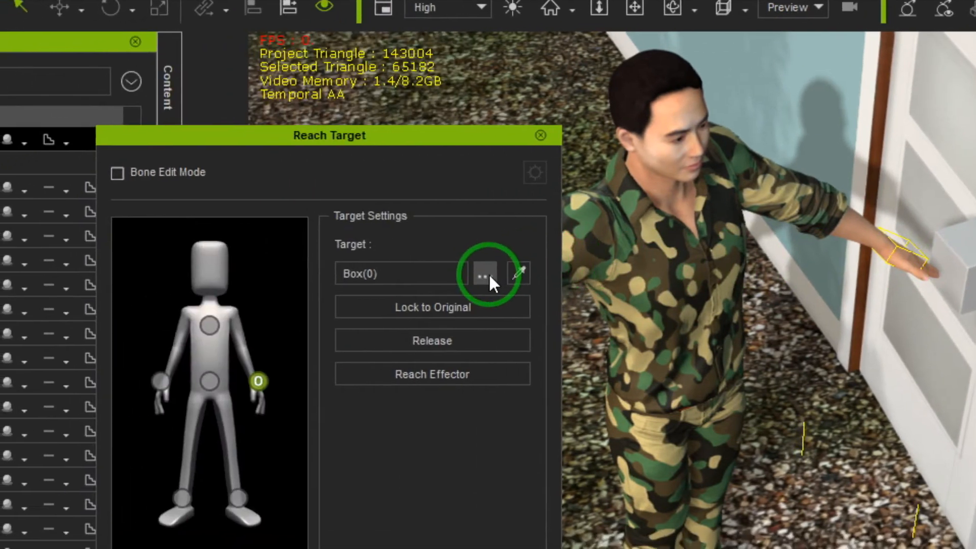
# Enable the Reach Object and Rotation reach modes for the left hand's box target
pyautogui.click(457, 280)
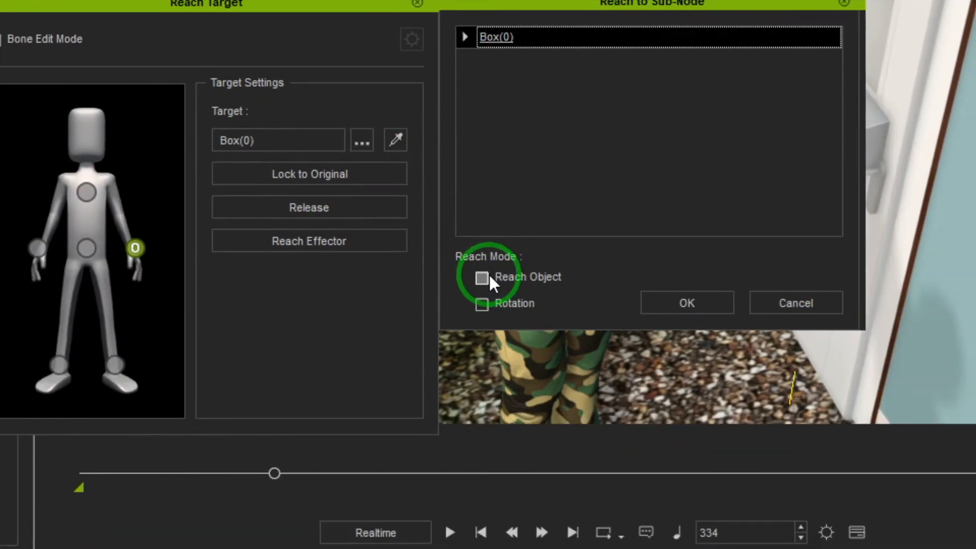
pyautogui.click(489, 278)
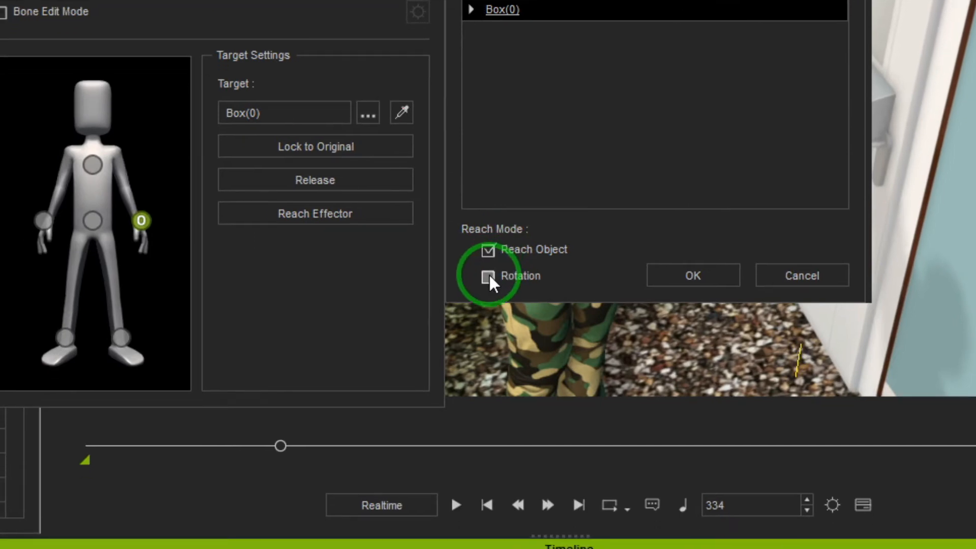
pyautogui.click(489, 277)
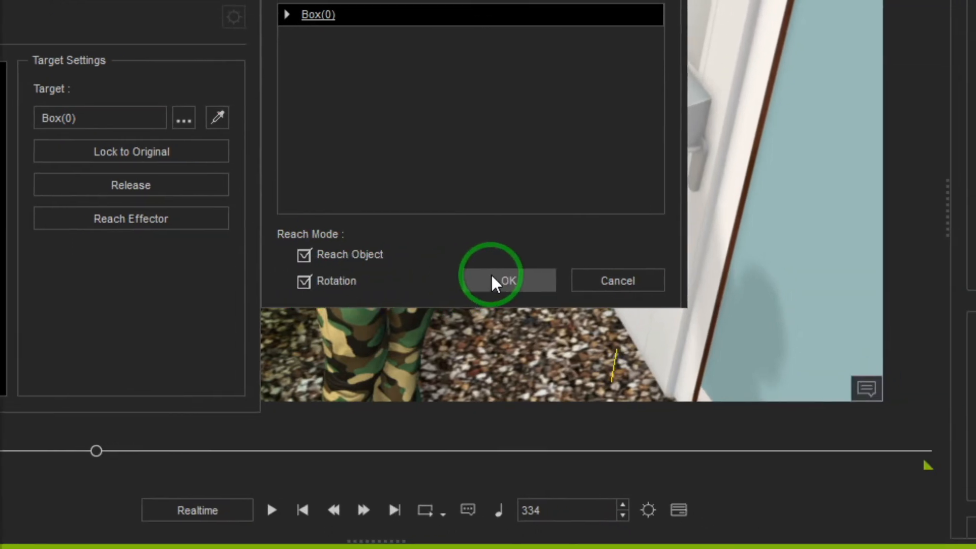
pyautogui.click(680, 276)
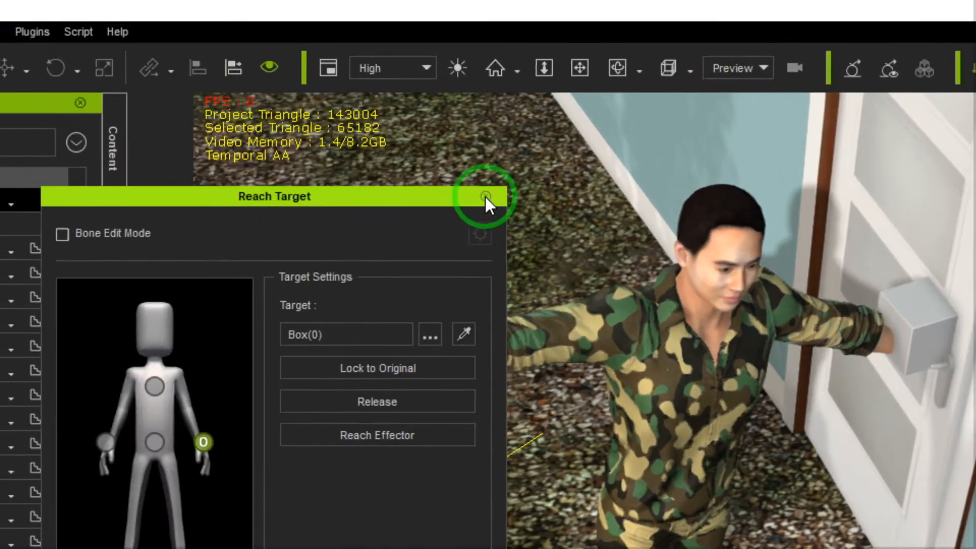
pyautogui.click(88, 125)
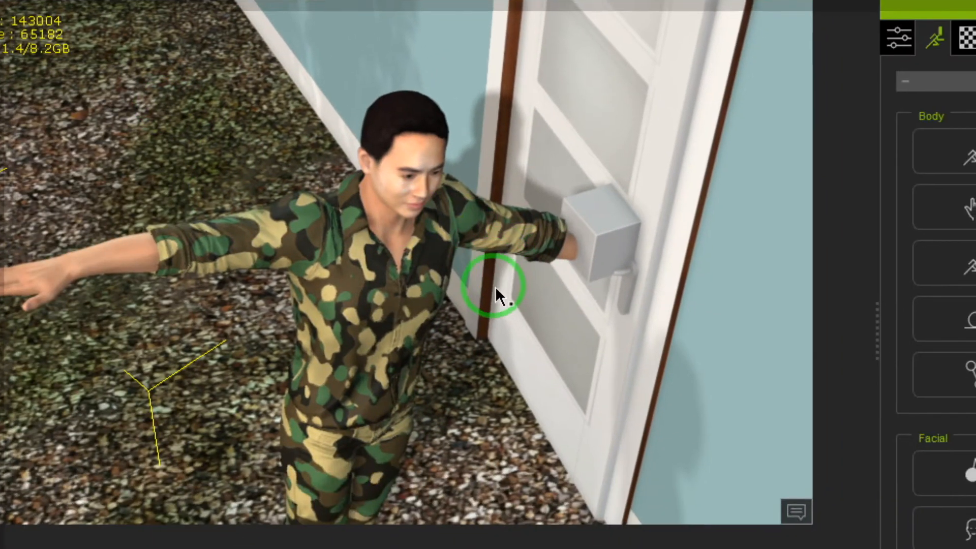
# Rotate the small box to turn the avatar's reaching hand toward the door handle
pyautogui.scroll(3, 718, 312)
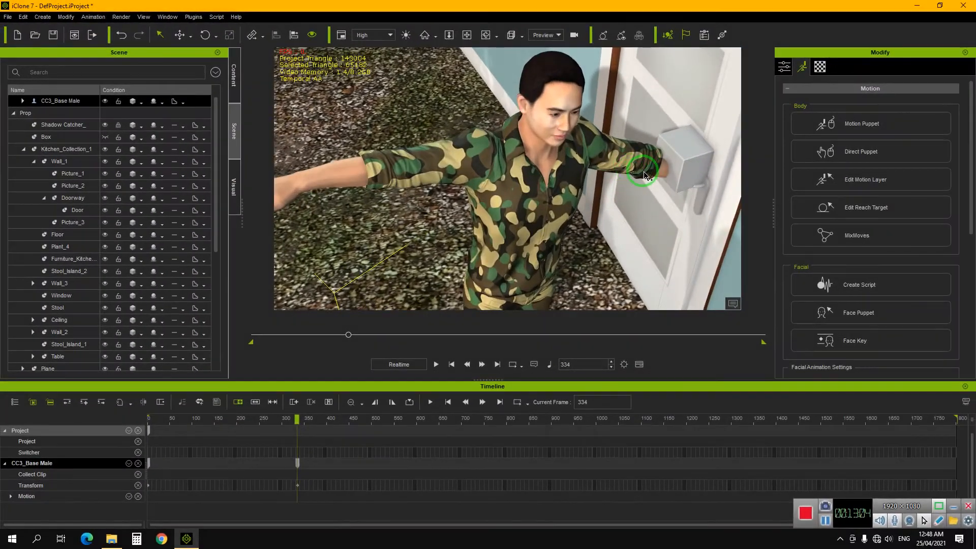
pyautogui.scroll(-3, 635, 190)
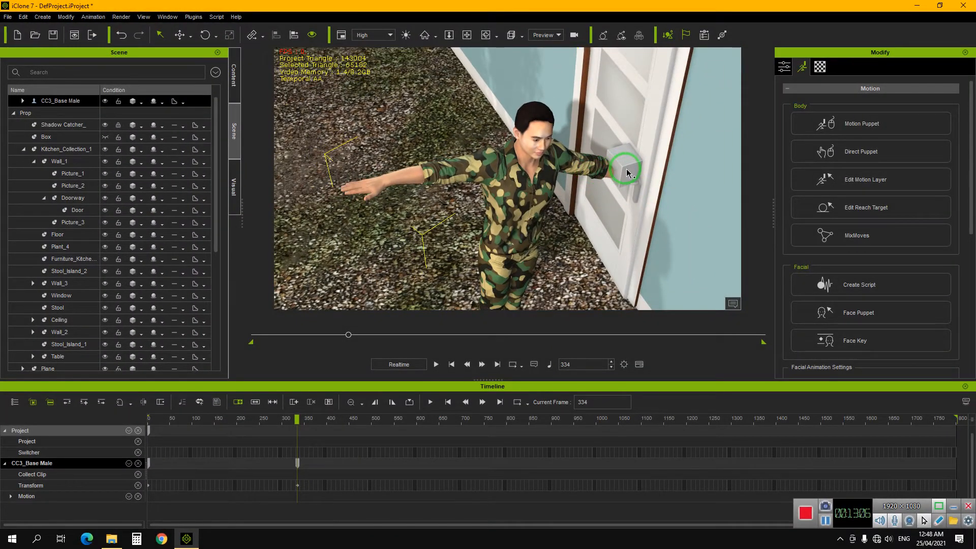
pyautogui.click(630, 175)
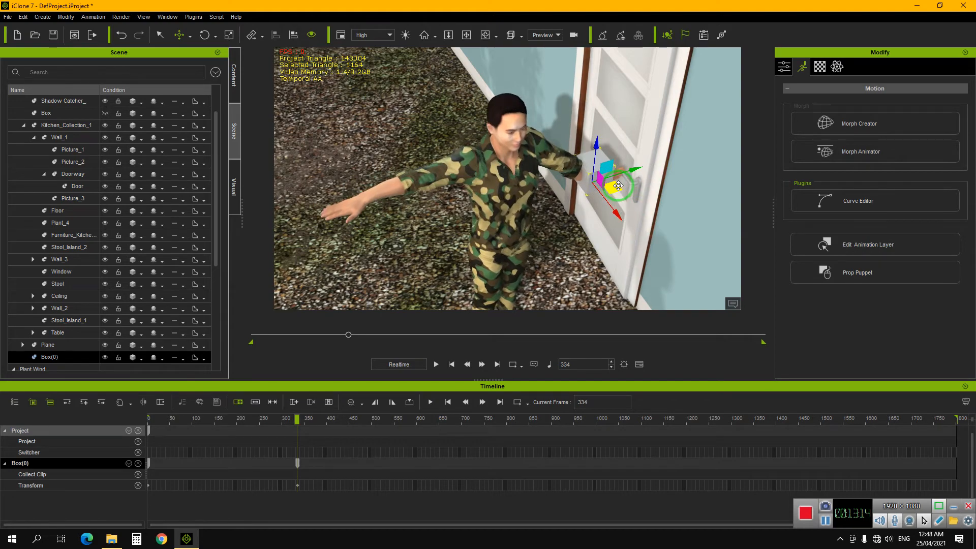
pyautogui.scroll(5, 613, 201)
pyautogui.moveTo(655, 201)
pyautogui.mouseDown(button='right')
pyautogui.moveTo(644, 209)
pyautogui.moveTo(547, 188)
pyautogui.moveTo(648, 185)
pyautogui.moveTo(632, 120)
pyautogui.moveTo(664, 135)
pyautogui.moveTo(646, 55)
pyautogui.moveTo(661, 184)
pyautogui.mouseUp(button='right')
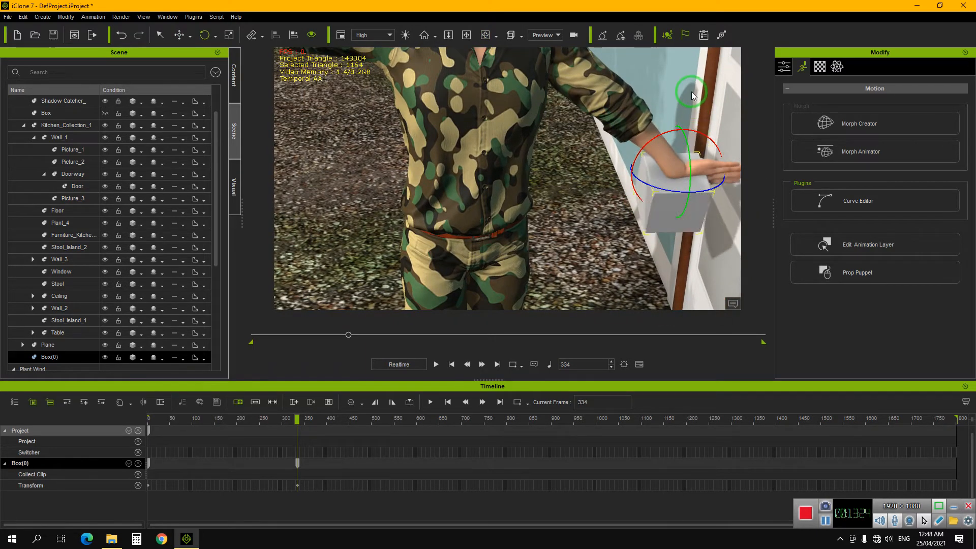
pyautogui.moveTo(691, 91); pyautogui.dragTo(688, 225, button='right')
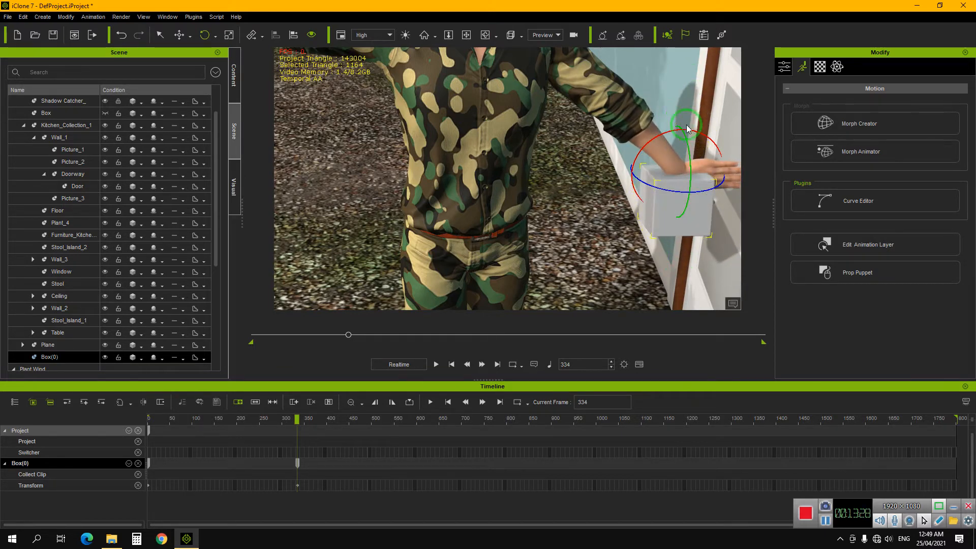
pyautogui.moveTo(698, 117); pyautogui.dragTo(724, 133)
# Move the small box so the avatar's hand meets the door handle, and hide the box in the scene
pyautogui.scroll(-3, 671, 189)
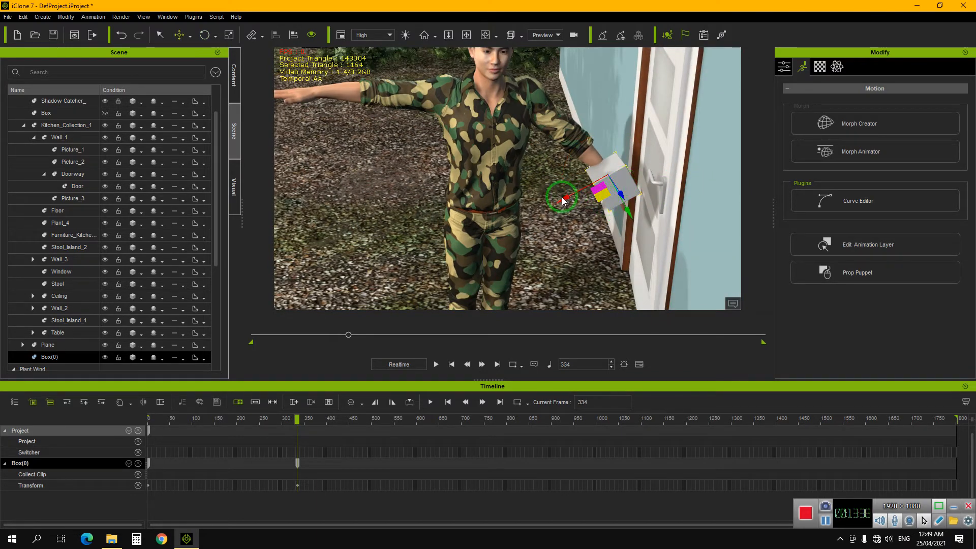
pyautogui.moveTo(563, 197); pyautogui.dragTo(598, 170, button='right')
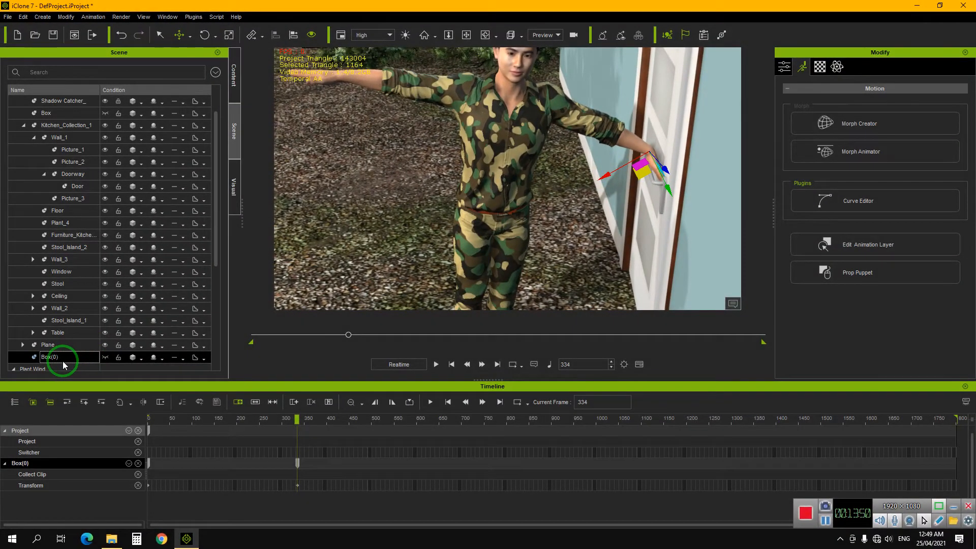
pyautogui.scroll(2, 663, 180)
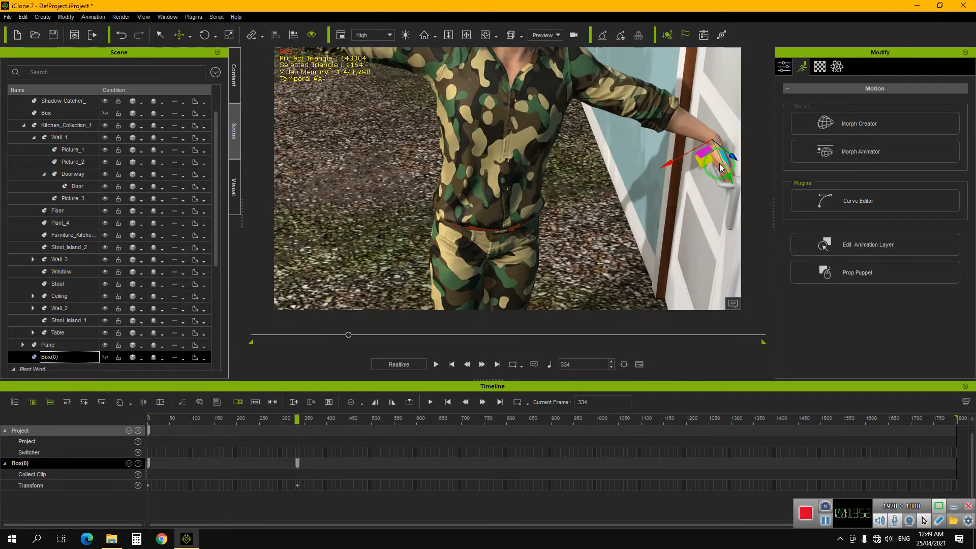
pyautogui.scroll(-4, 559, 247)
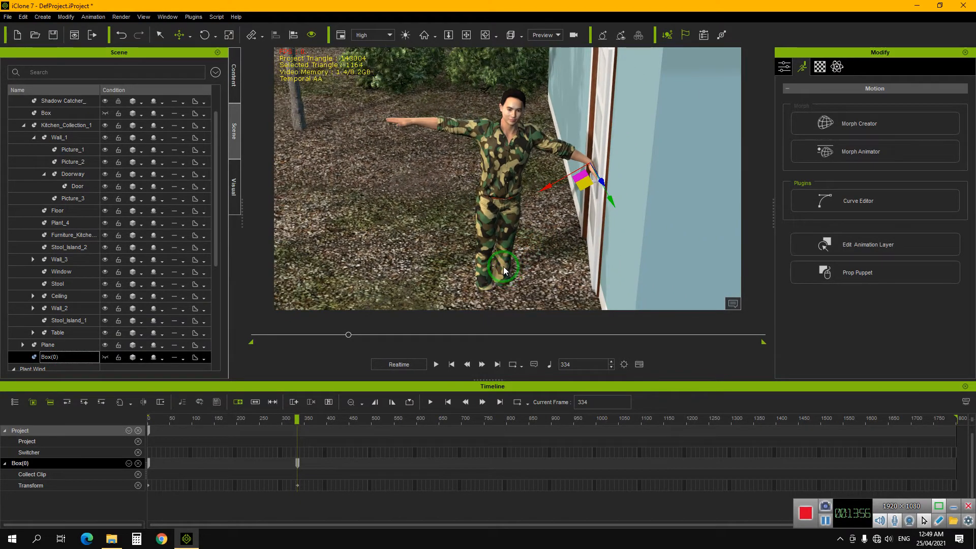
# Edit the avatar's motion layer and lower the outstretched right hand to the side of the body in IK mode
pyautogui.click(507, 204)
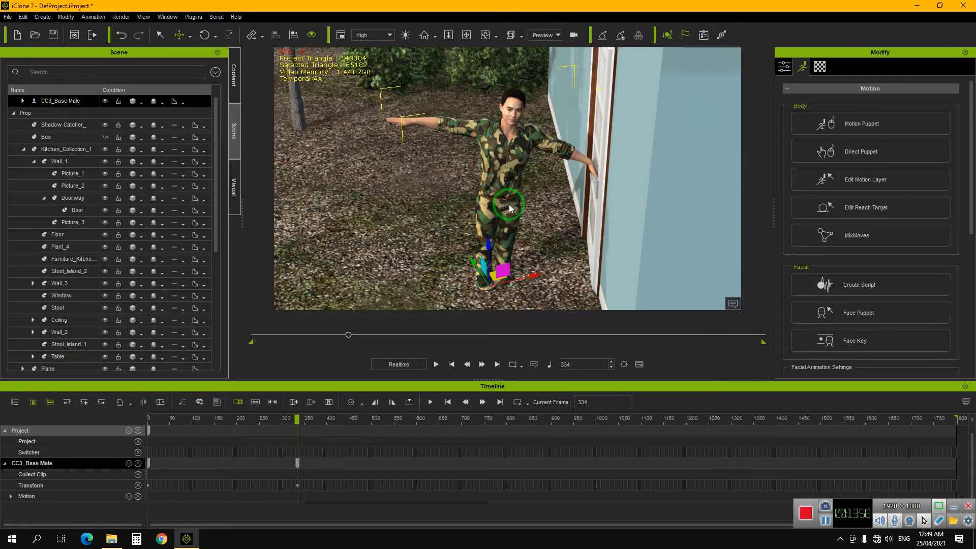
pyautogui.scroll(3, 582, 186)
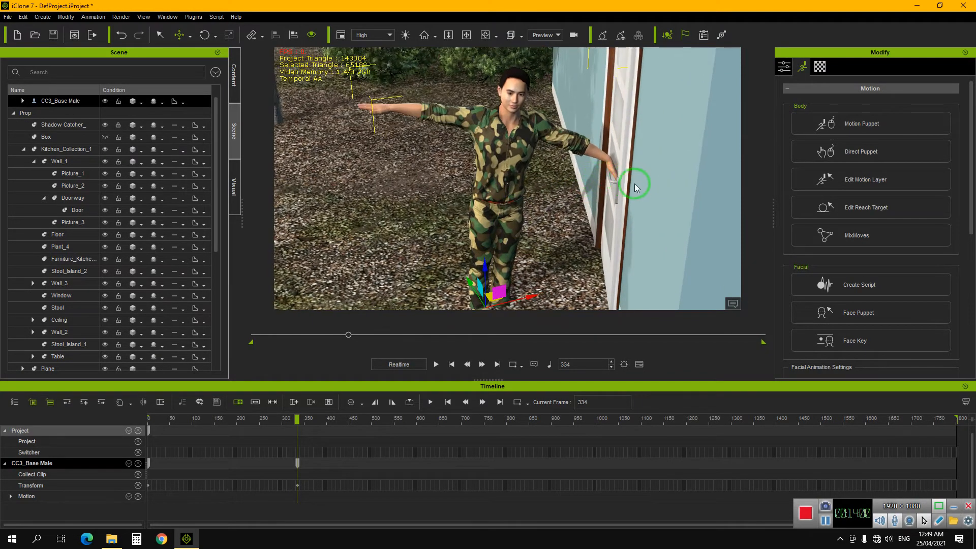
pyautogui.scroll(2, 640, 181)
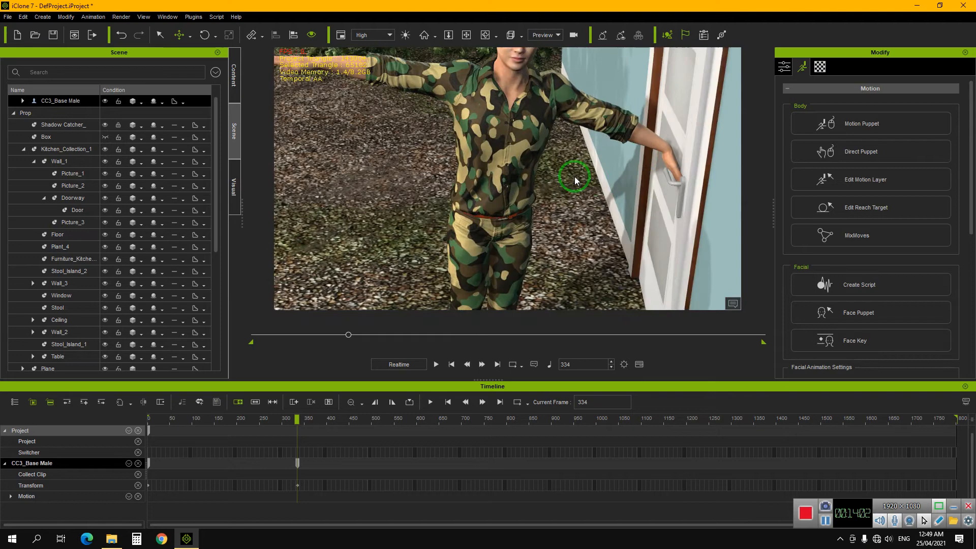
pyautogui.scroll(-2, 575, 181)
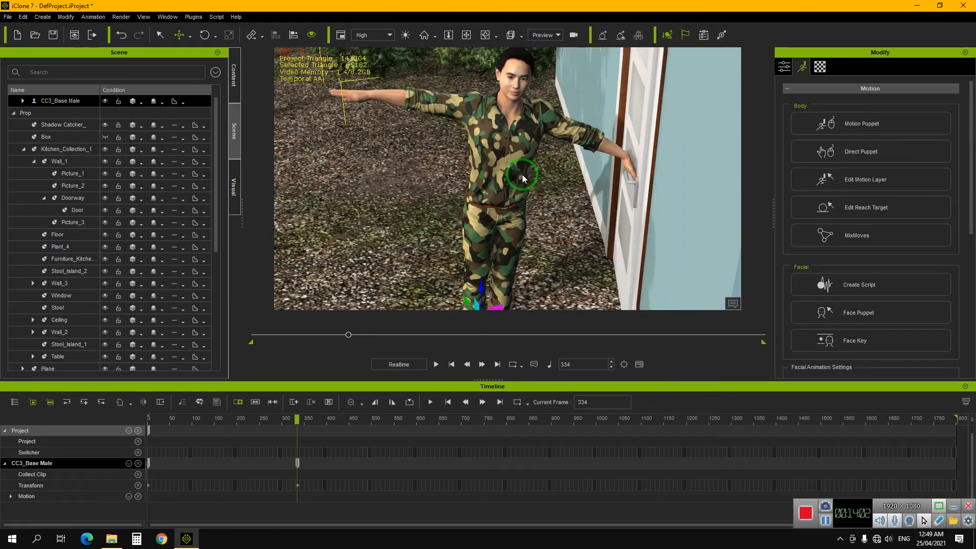
pyautogui.scroll(-2, 518, 175)
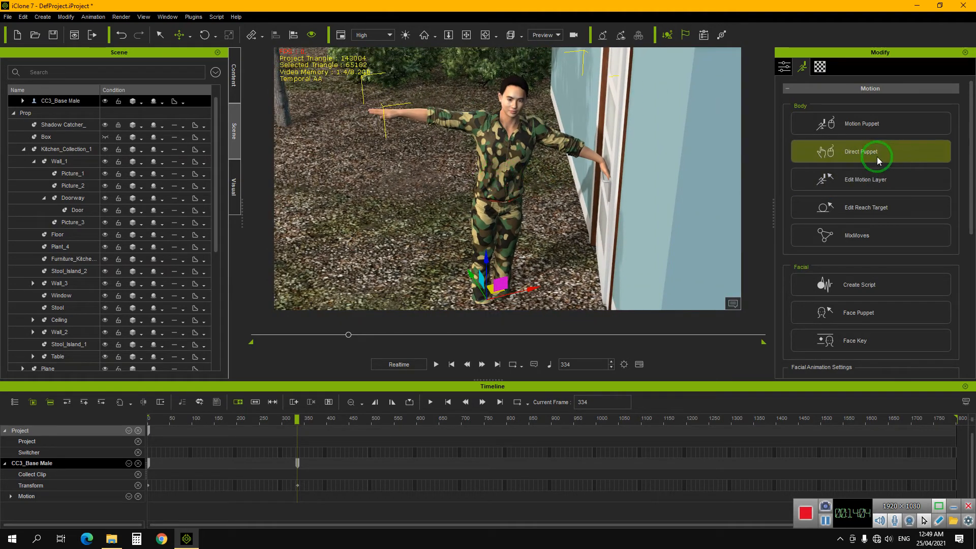
pyautogui.click(873, 181)
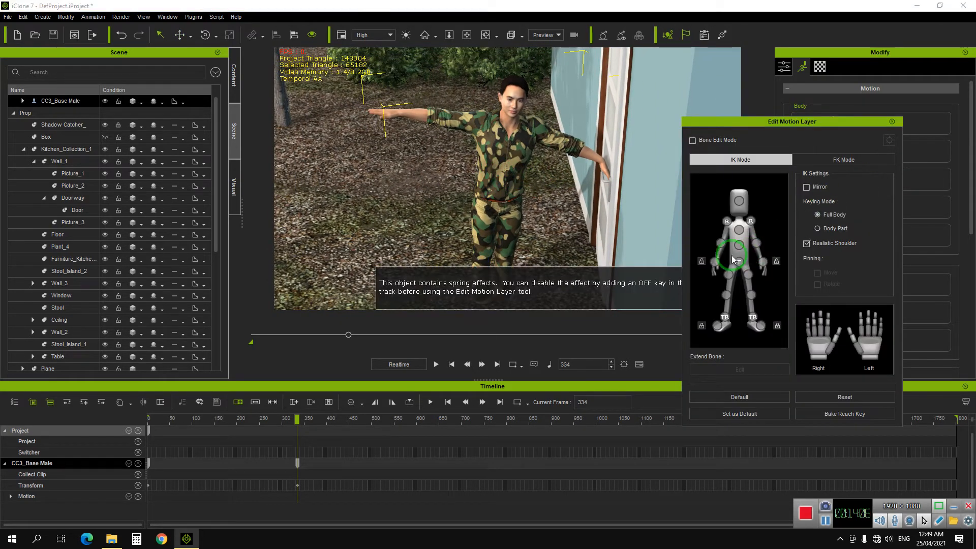
pyautogui.click(714, 263)
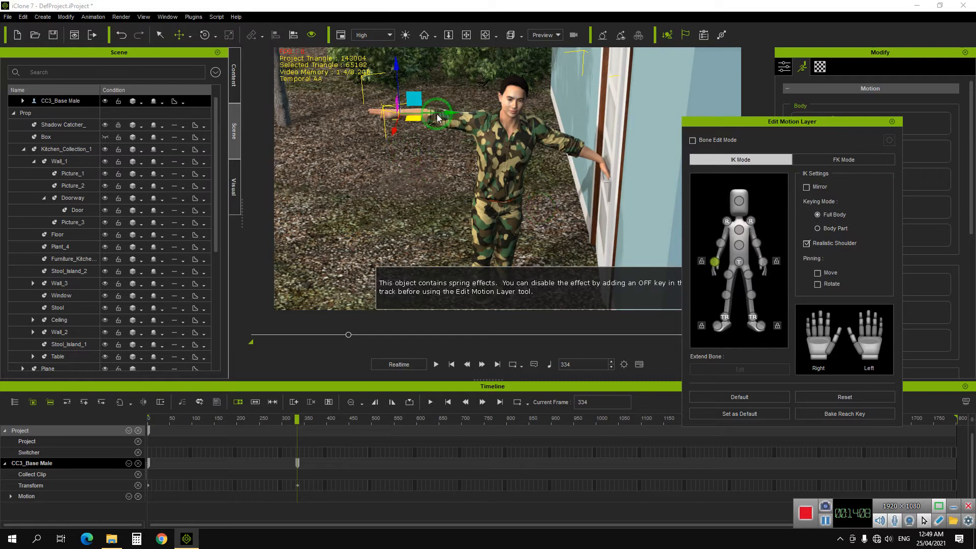
pyautogui.moveTo(452, 113); pyautogui.dragTo(503, 120)
pyautogui.moveTo(449, 81); pyautogui.dragTo(443, 126)
# Move the avatar's left foot sideways toward the door to widen the stance
pyautogui.click(752, 317)
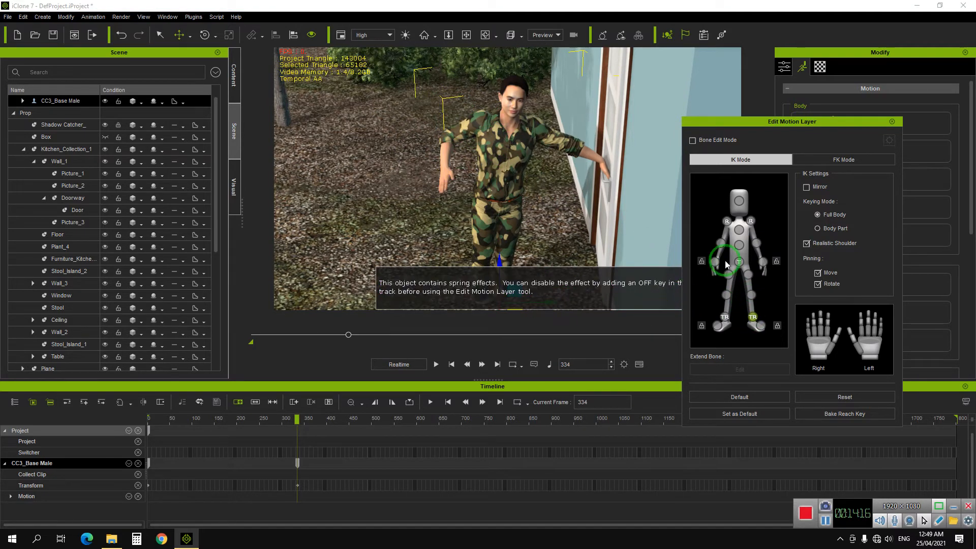
pyautogui.scroll(-2, 506, 260)
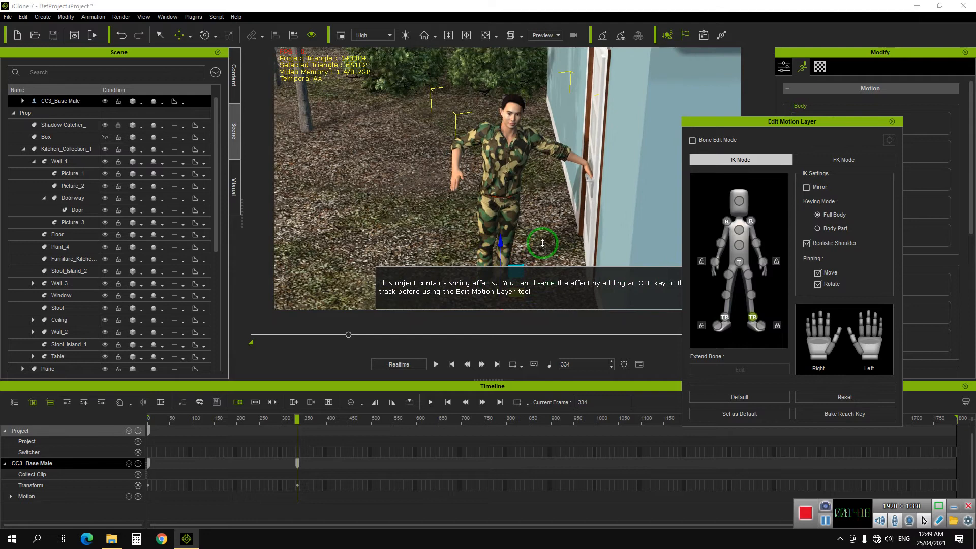
pyautogui.scroll(-1, 543, 243)
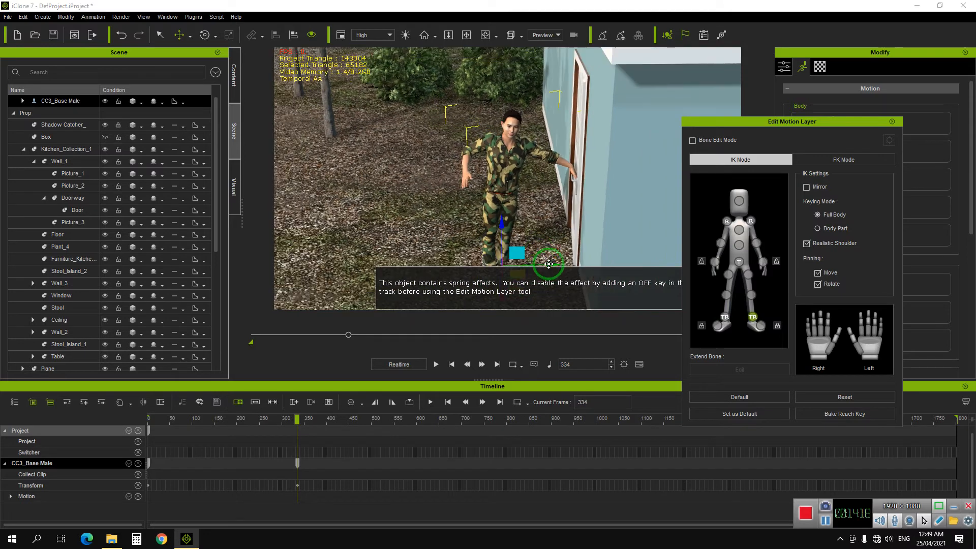
pyautogui.moveTo(550, 263); pyautogui.dragTo(566, 264)
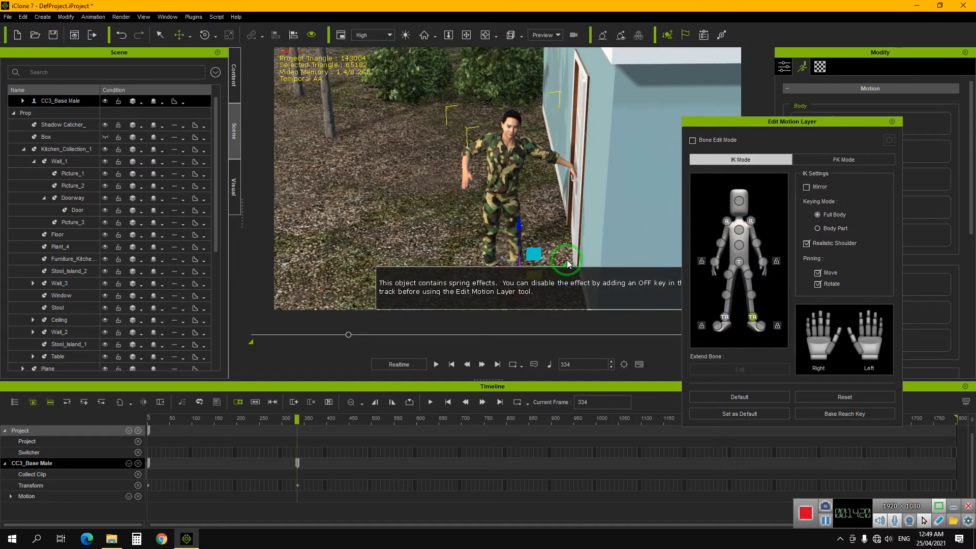
# Lower the avatar's hips slightly and rotate them a little
pyautogui.click(739, 262)
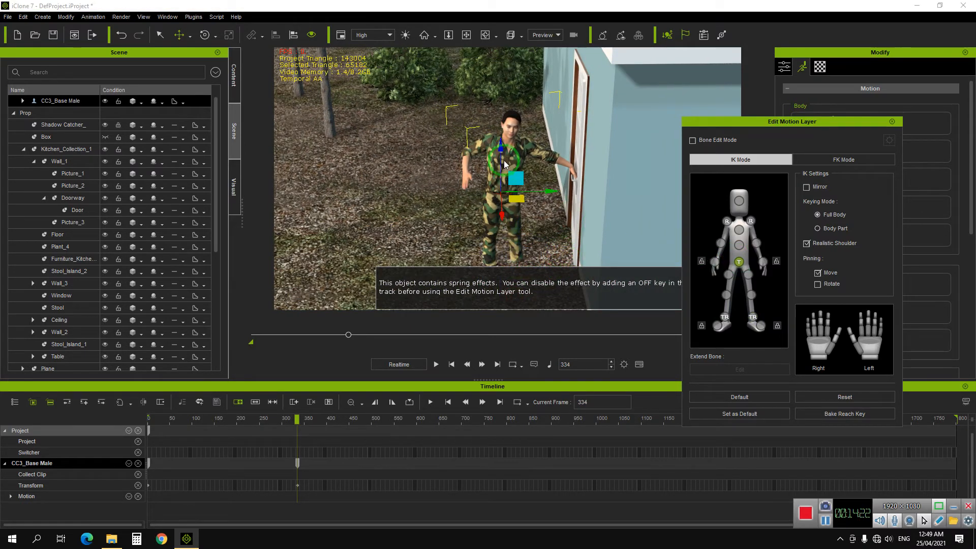
pyautogui.moveTo(502, 149); pyautogui.dragTo(502, 151)
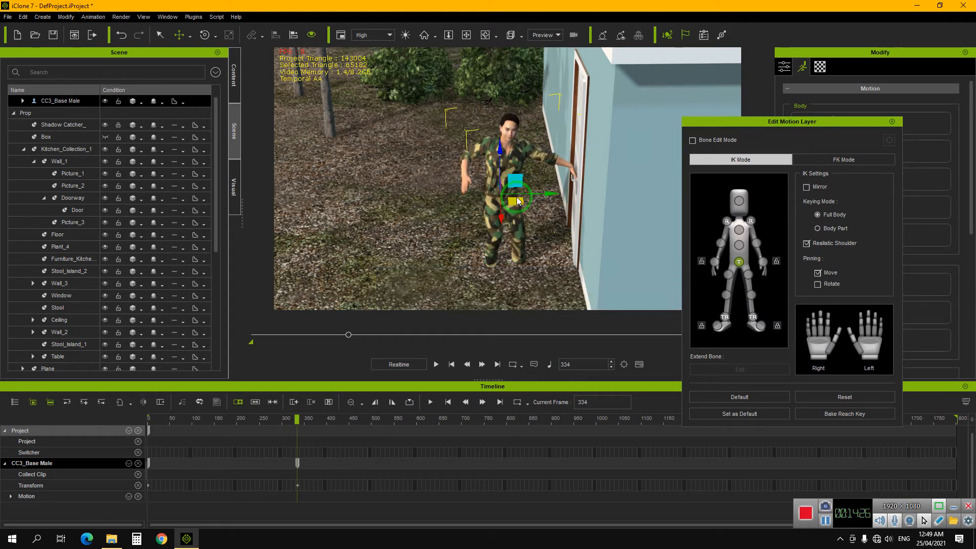
pyautogui.press('e')
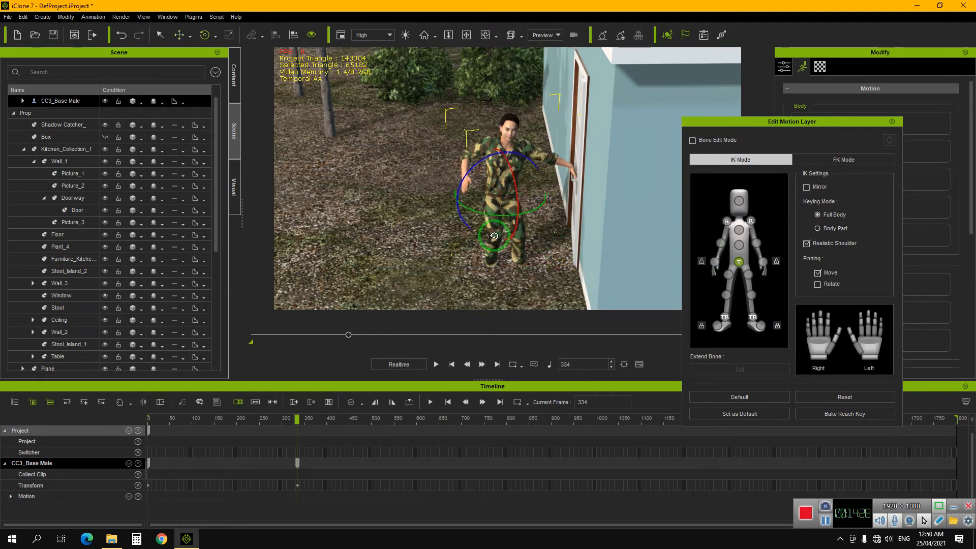
pyautogui.moveTo(490, 210); pyautogui.dragTo(491, 213)
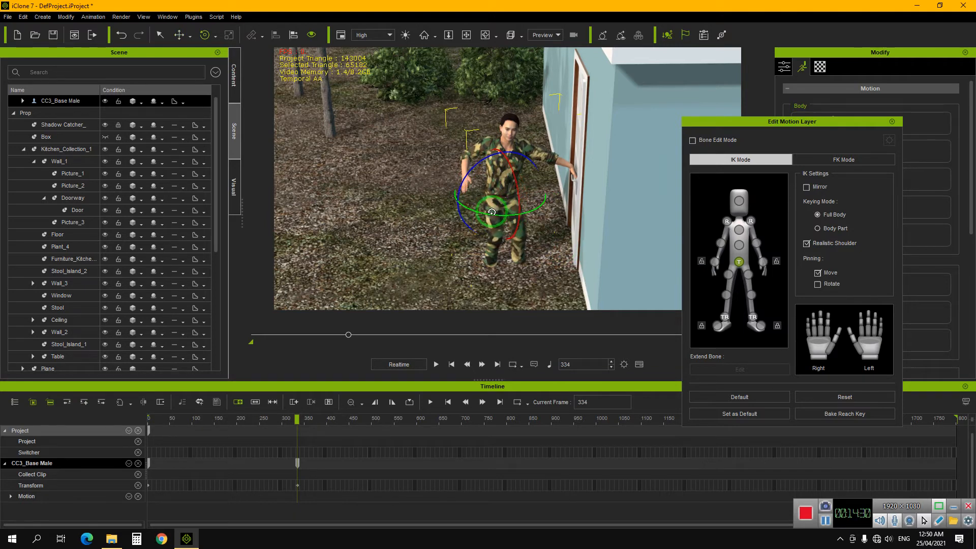
# Rotate the avatar's upper torso toward the door and finish editing the motion layer
pyautogui.click(742, 228)
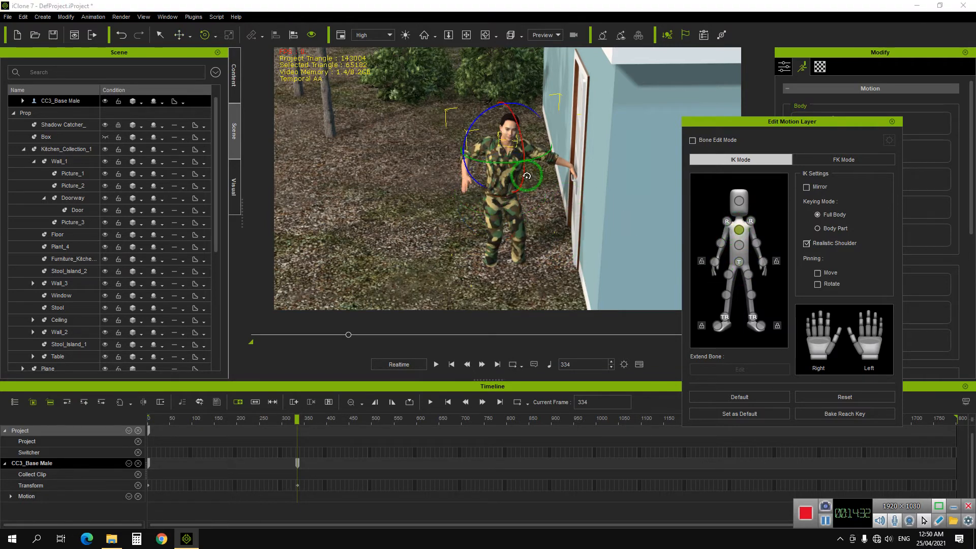
pyautogui.moveTo(526, 176); pyautogui.dragTo(522, 158)
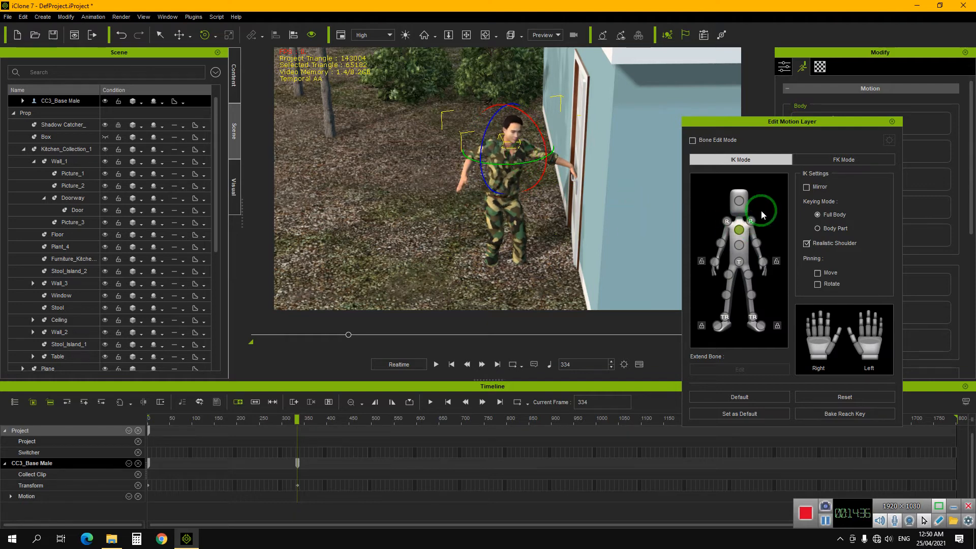
pyautogui.click(892, 121)
# Make the avatar look at the Door prop using Look At
pyautogui.scroll(4, 519, 133)
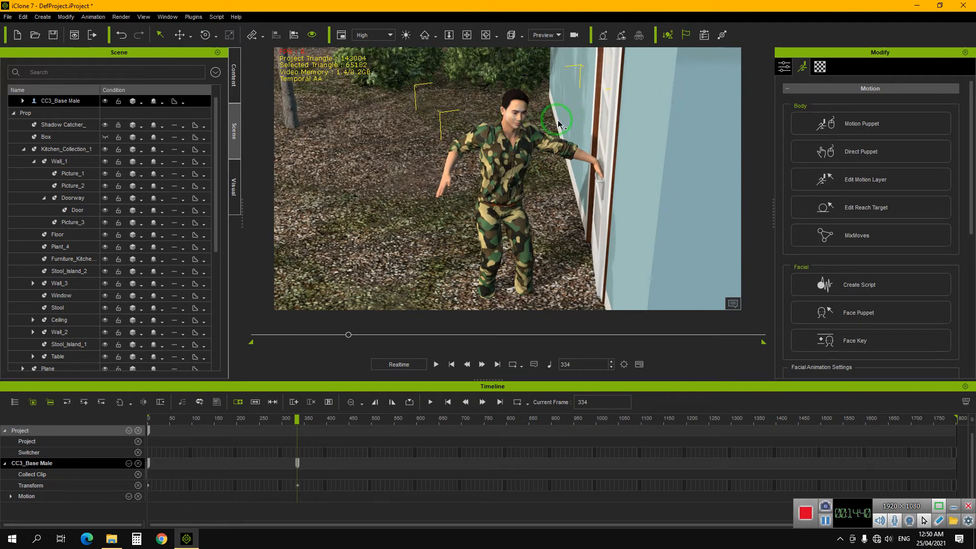
pyautogui.rightClick(510, 114)
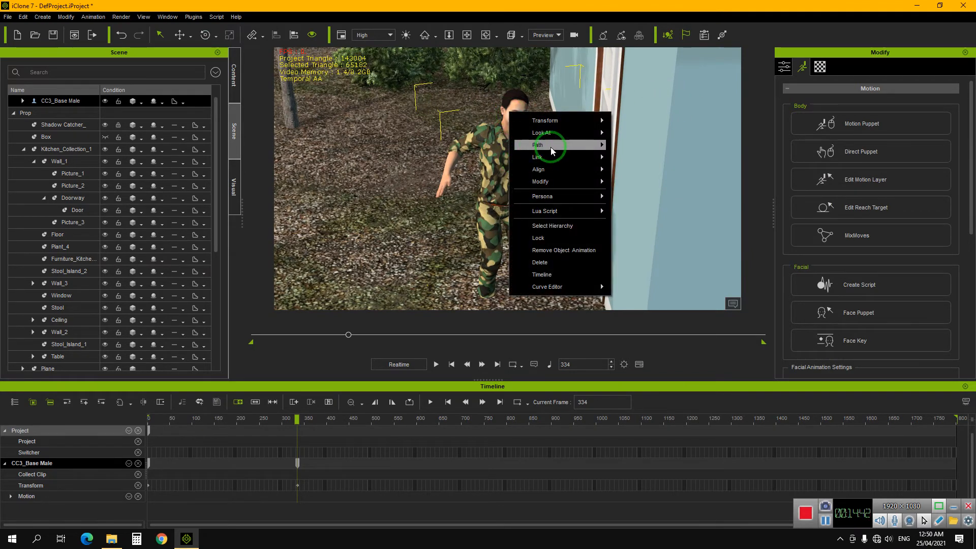
pyautogui.moveTo(573, 136)
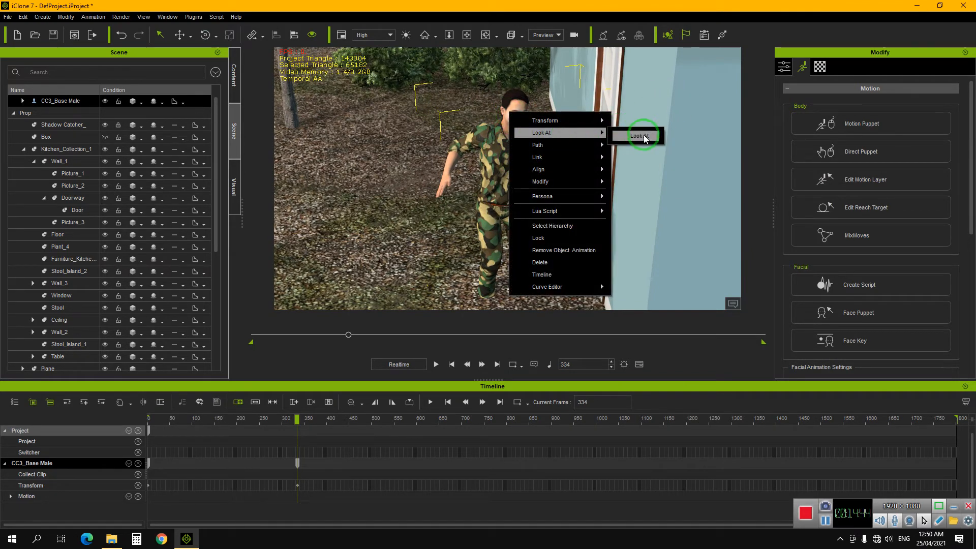
pyautogui.click(643, 145)
pyautogui.click(71, 209)
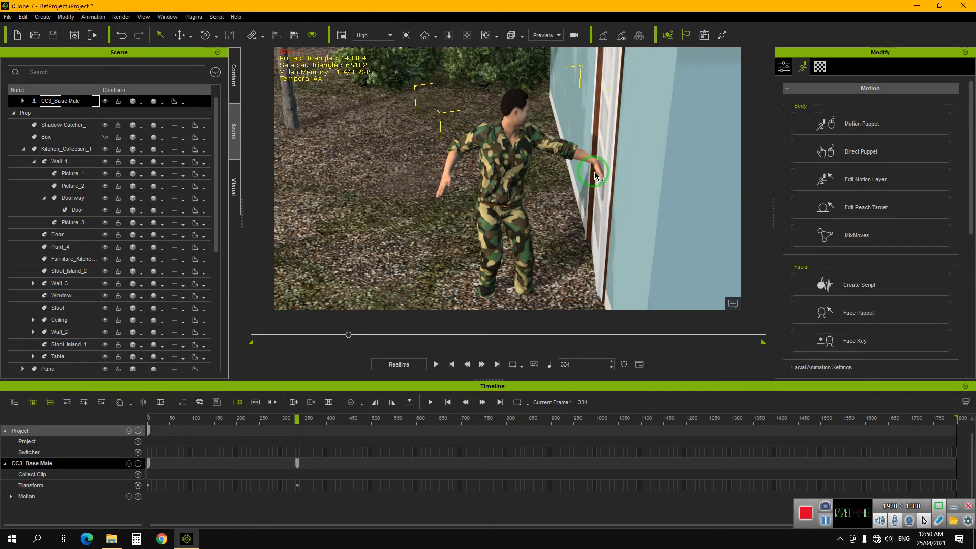
# Select the hidden Box(0) and rotate it to adjust the angle of the avatar's left hand at the door handle
pyautogui.scroll(6, 595, 175)
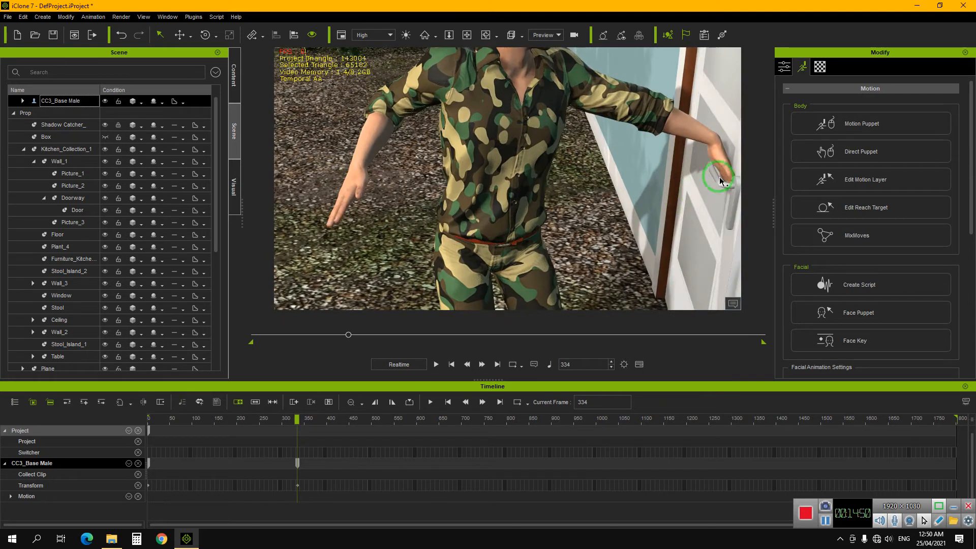
pyautogui.click(724, 163)
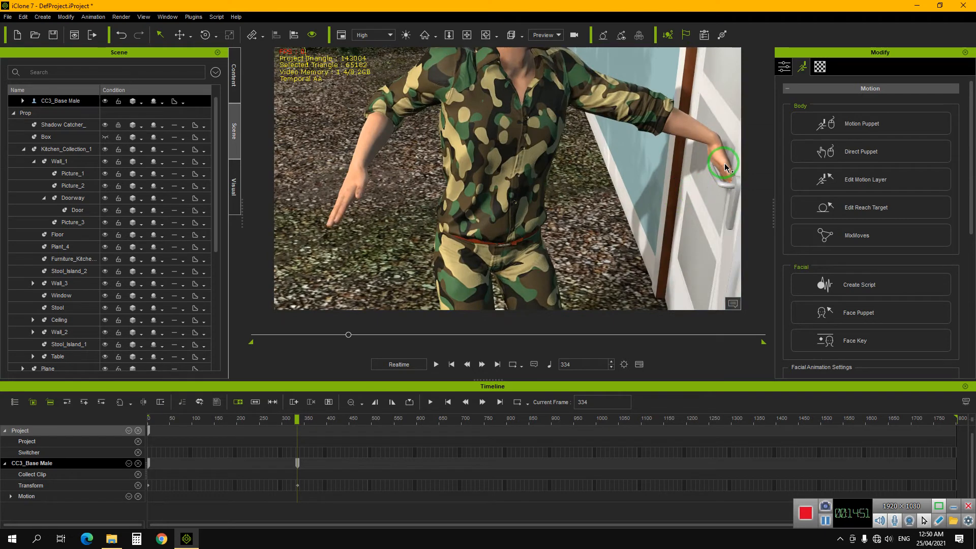
pyautogui.click(636, 122)
pyautogui.scroll(-2, 68, 358)
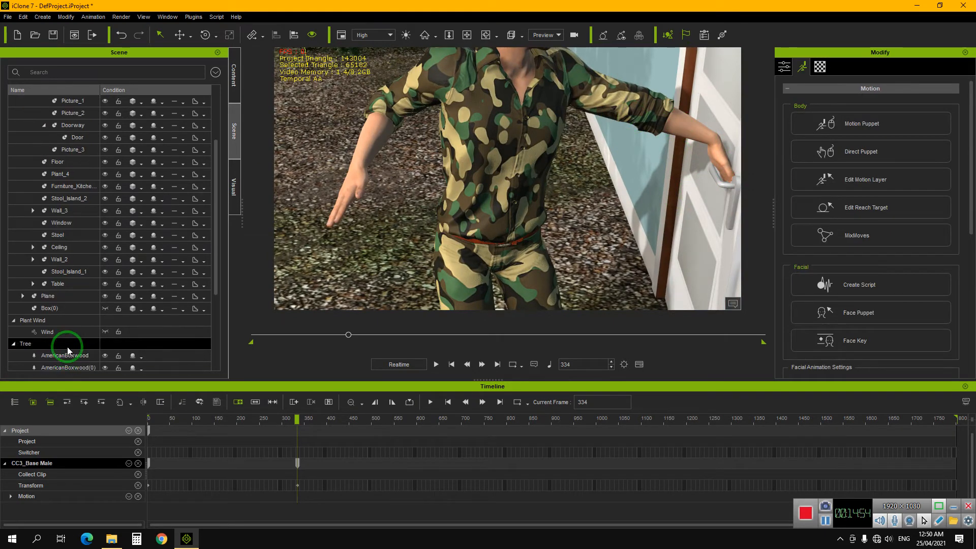
pyautogui.click(56, 309)
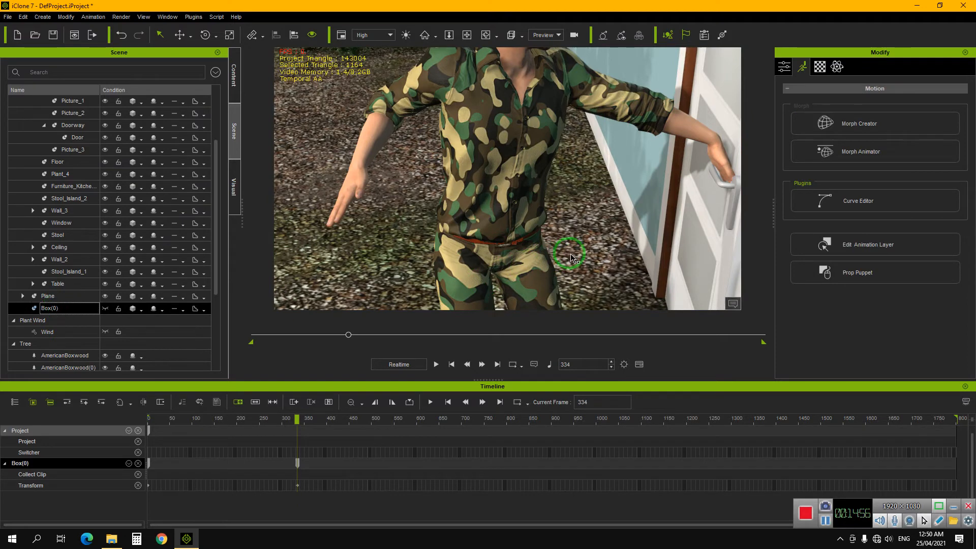
pyautogui.press('e')
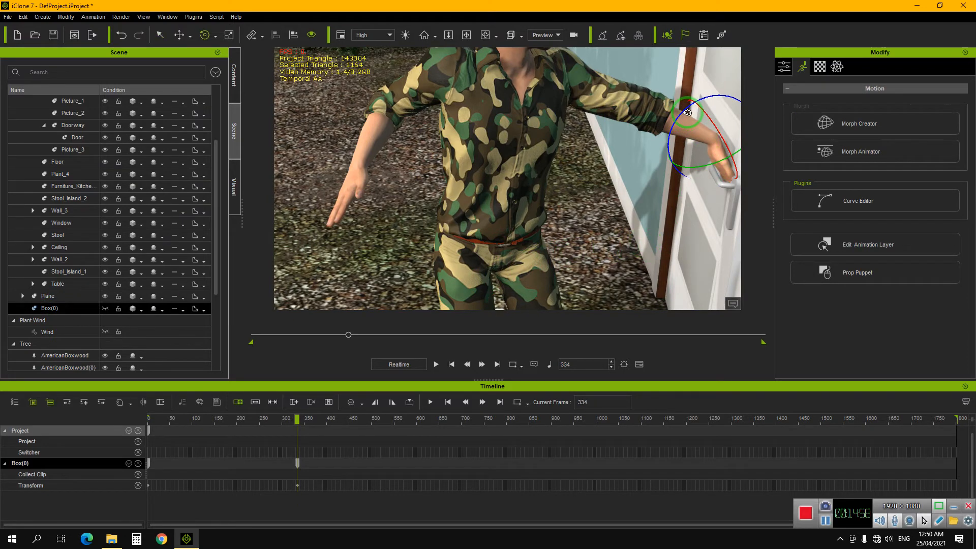
pyautogui.moveTo(687, 113); pyautogui.dragTo(679, 119)
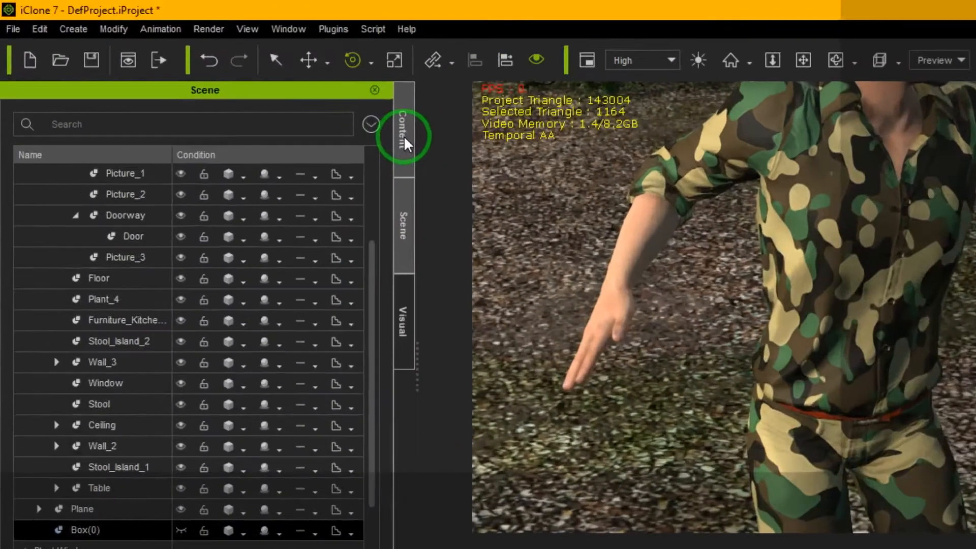
# Apply the curled-finger grabbing pose after Grab Gently from the Hold gesture templates to the avatar's hands
pyautogui.click(235, 83)
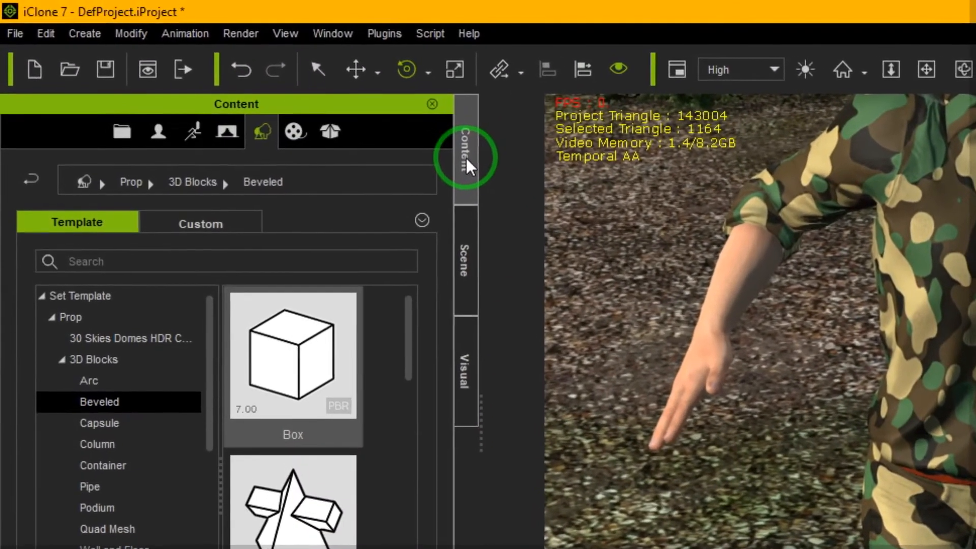
pyautogui.click(193, 131)
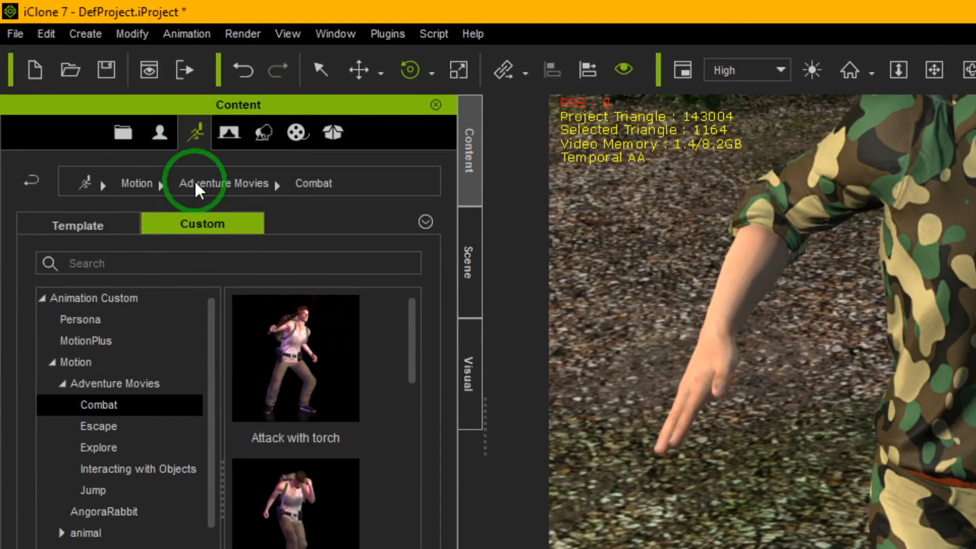
pyautogui.click(103, 229)
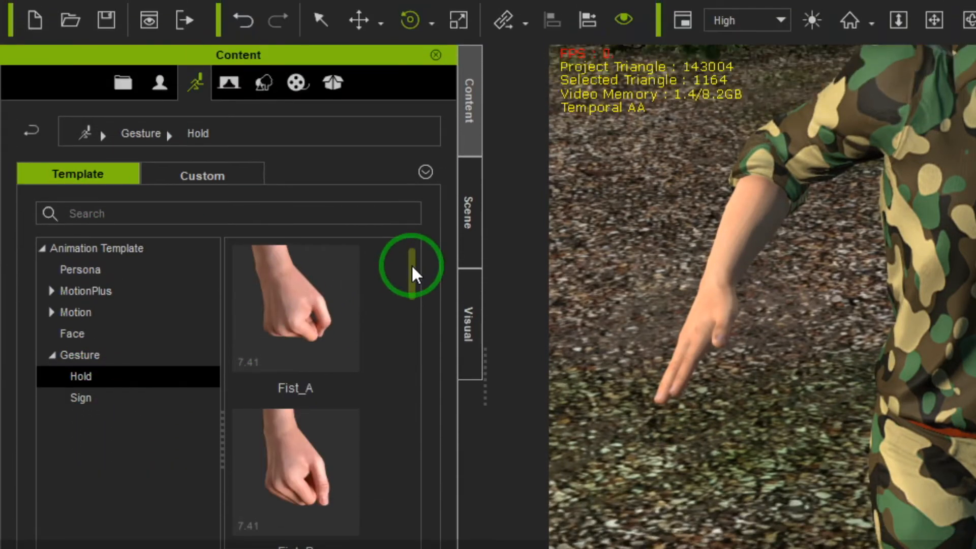
pyautogui.moveTo(411, 314); pyautogui.dragTo(410, 333)
pyautogui.moveTo(410, 285); pyautogui.dragTo(419, 358)
pyautogui.moveTo(350, 309); pyautogui.dragTo(478, 198)
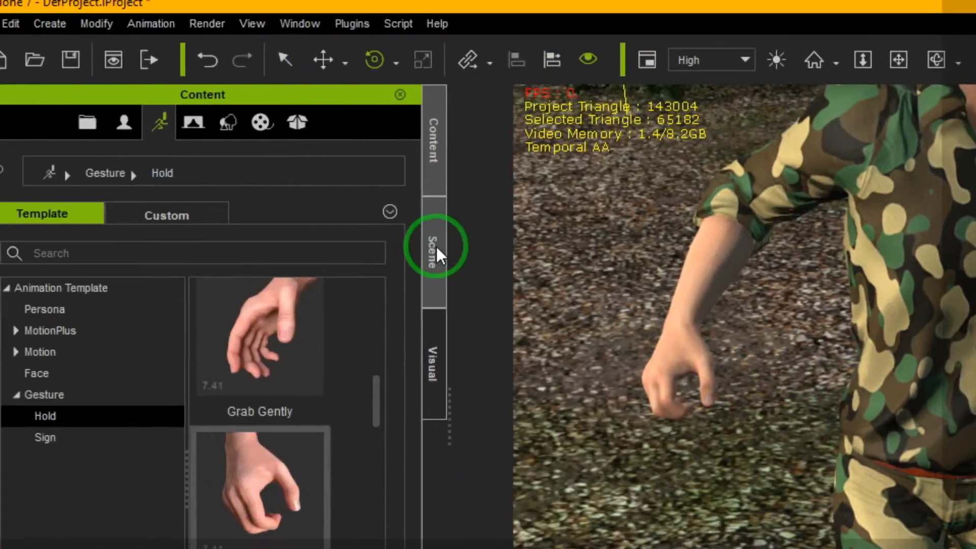
# Select the hidden Box(0) and move it in small adjustments until the avatar's left hand sits around the door handle
pyautogui.click(432, 246)
pyautogui.scroll(-2, 139, 307)
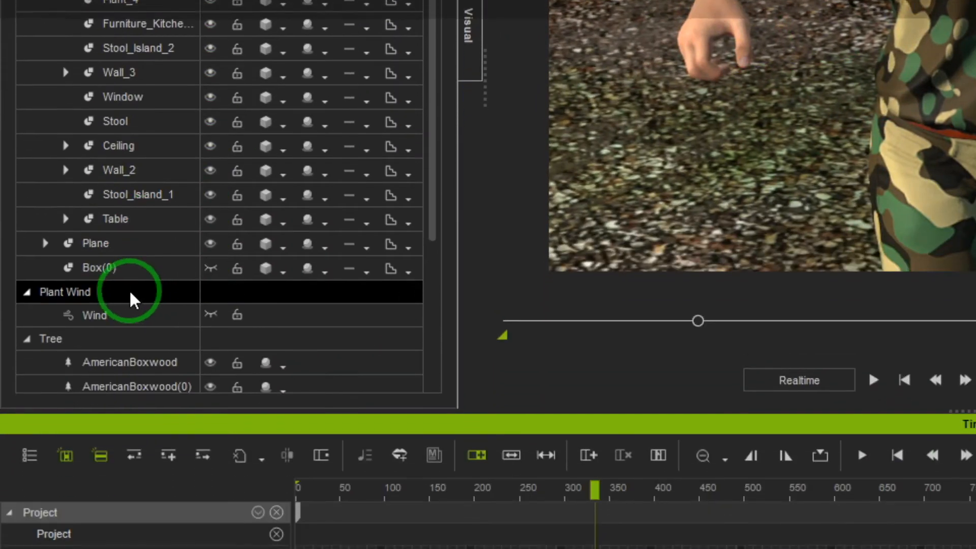
pyautogui.click(129, 273)
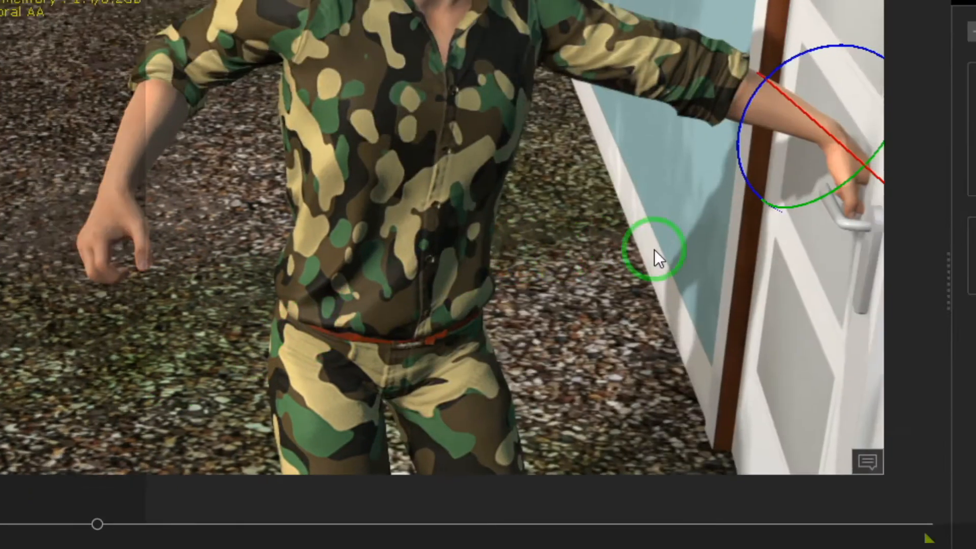
pyautogui.press('w')
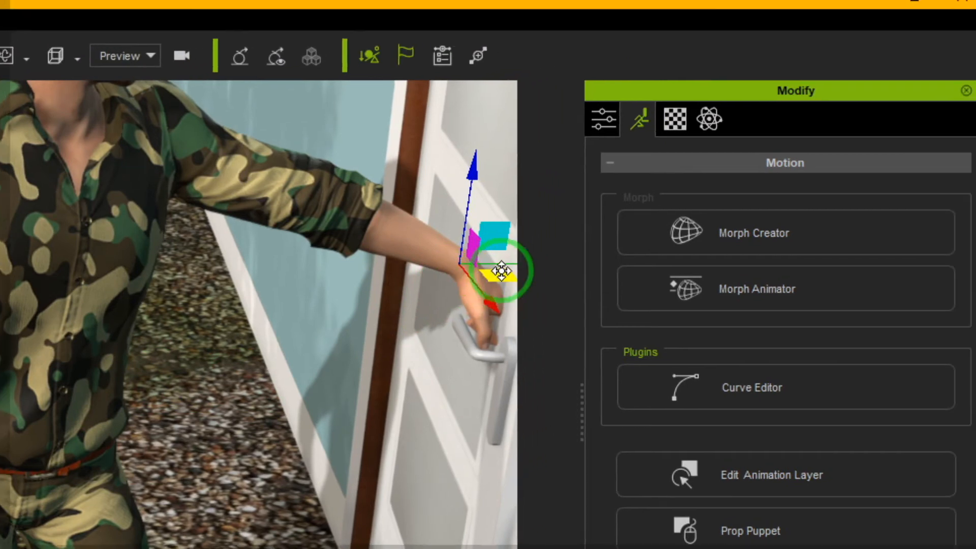
pyautogui.moveTo(491, 275); pyautogui.dragTo(468, 275)
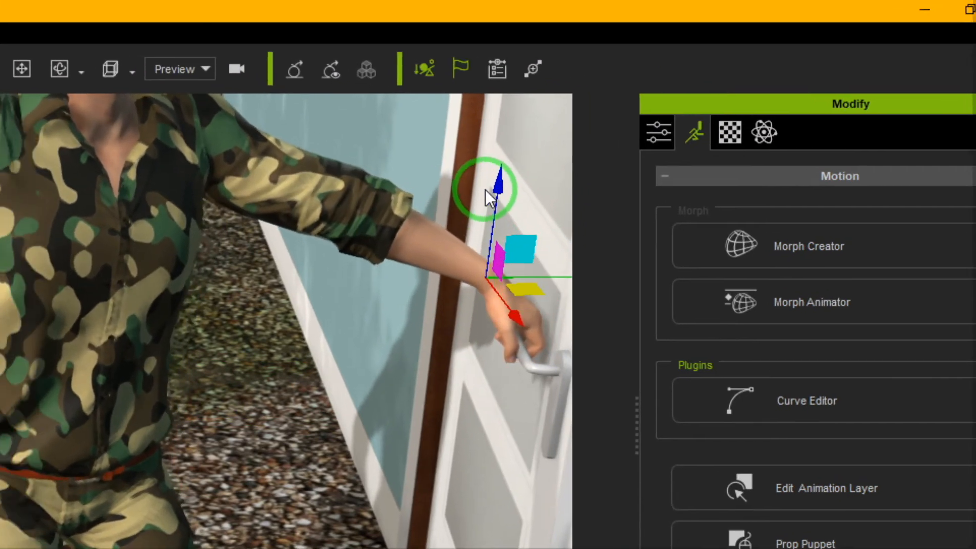
pyautogui.moveTo(489, 194); pyautogui.dragTo(490, 206)
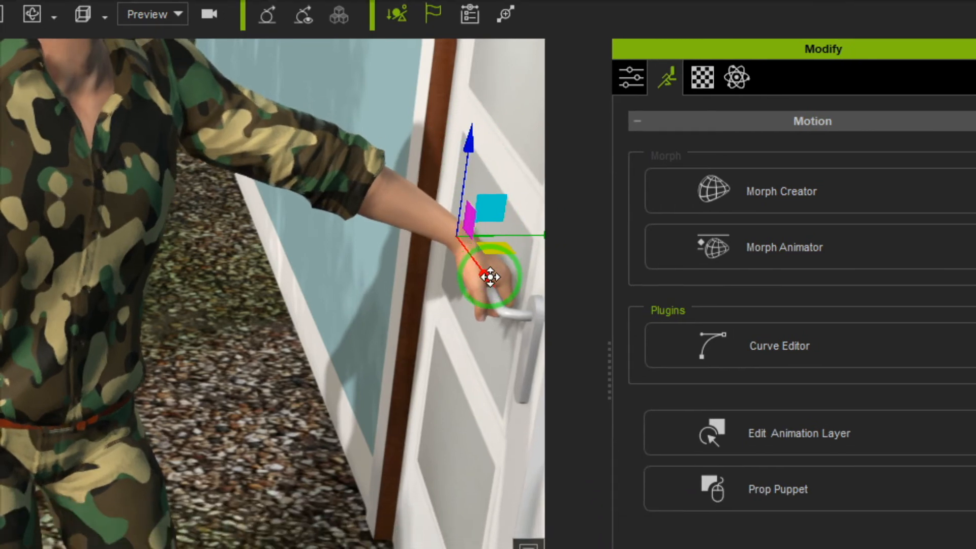
pyautogui.moveTo(490, 277); pyautogui.dragTo(503, 286)
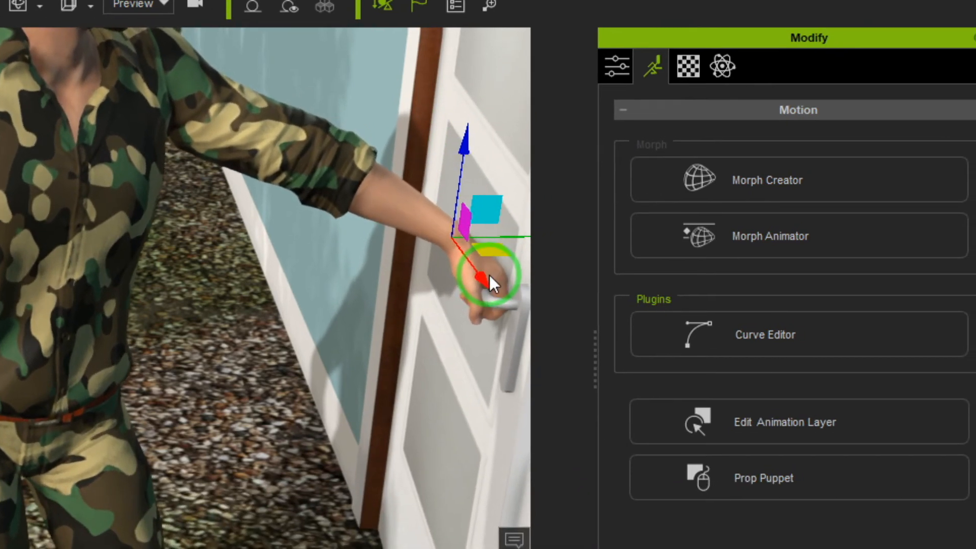
# Shift Box(0)'s Transform key from frame 334 to the first frame of the timeline
pyautogui.scroll(-5, 489, 274)
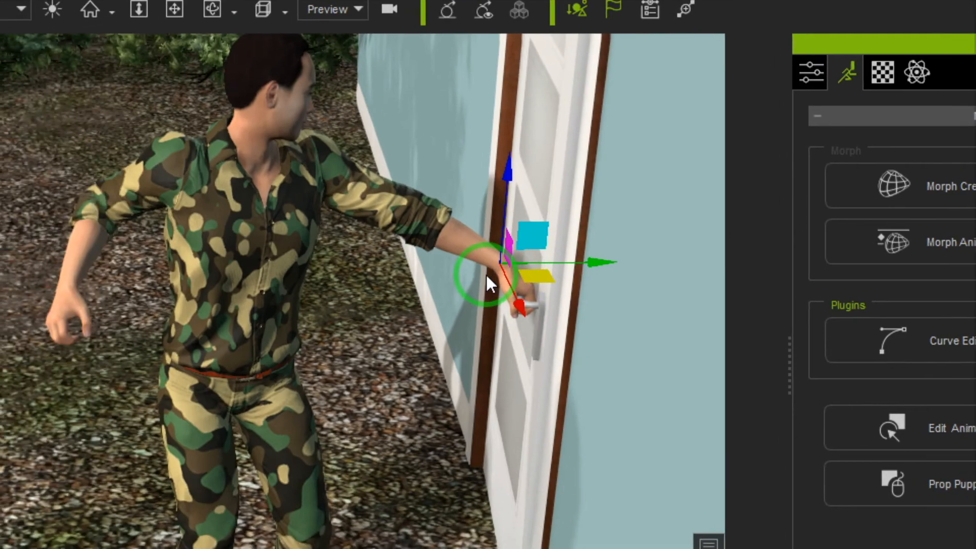
pyautogui.scroll(-3, 488, 273)
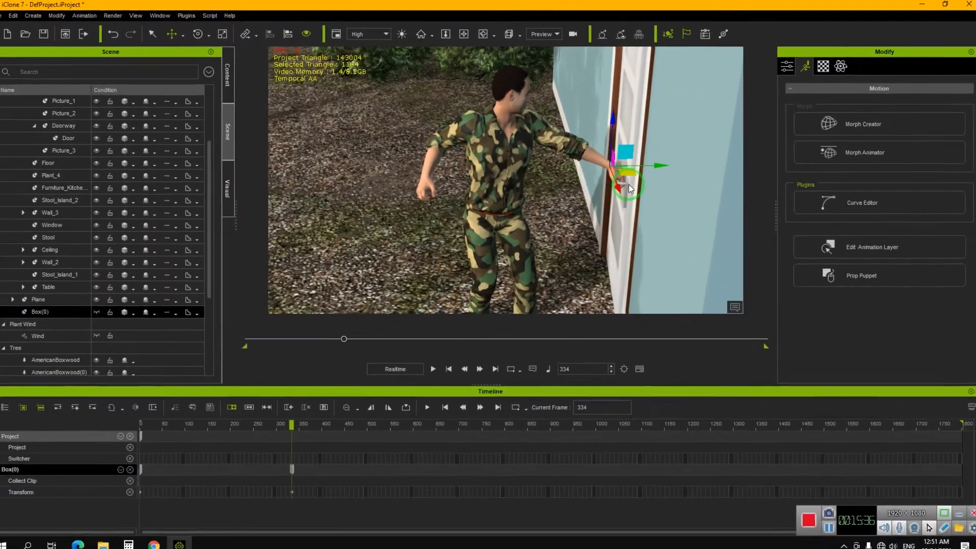
pyautogui.scroll(-3, 595, 287)
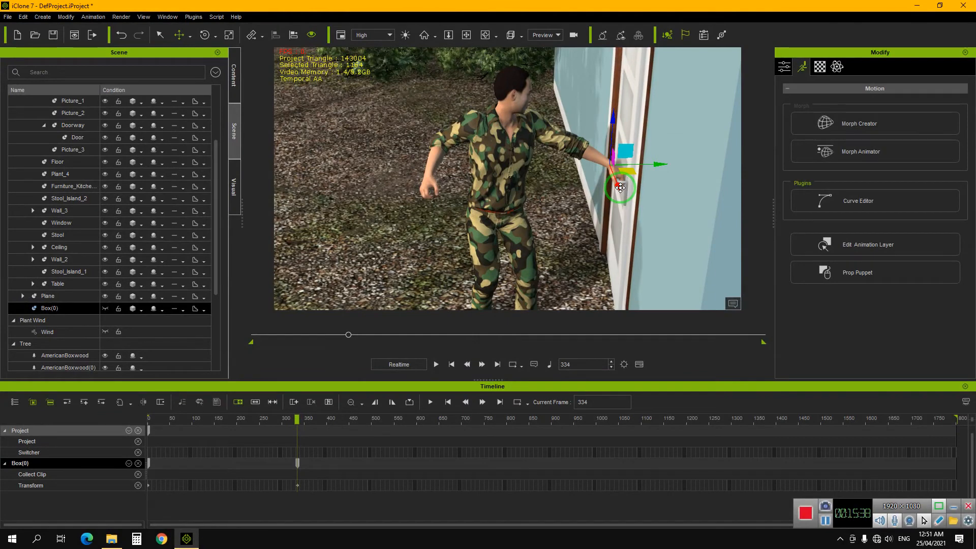
pyautogui.moveTo(297, 484); pyautogui.dragTo(121, 457)
pyautogui.click(298, 465)
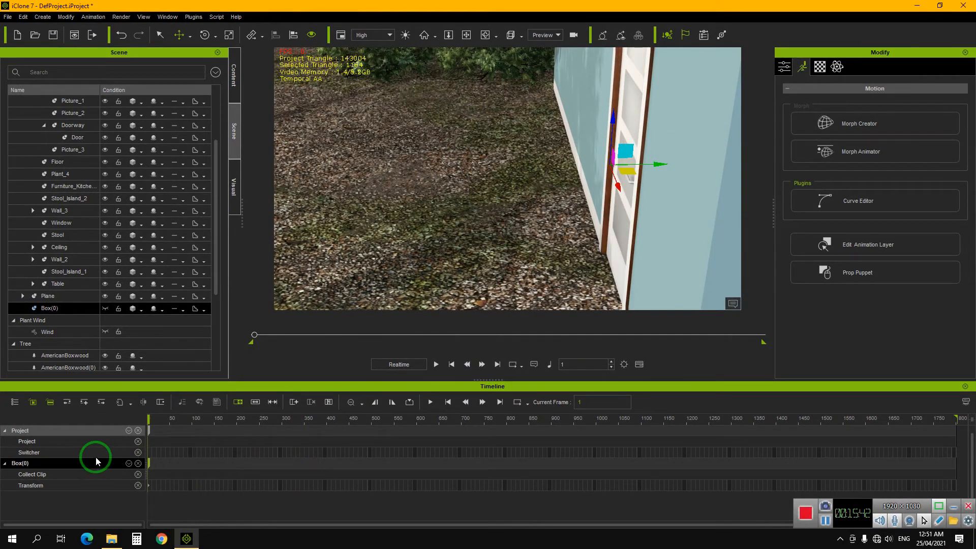
# Select the avatar and shift its Transform, Motion and remaining keys from frame 334 to the first frame
pyautogui.scroll(-3, 464, 255)
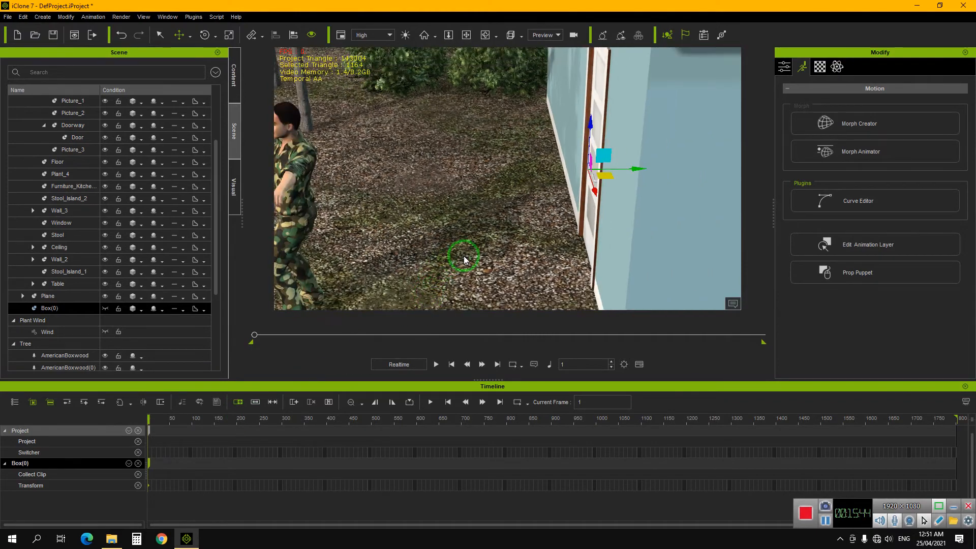
pyautogui.scroll(-2, 386, 233)
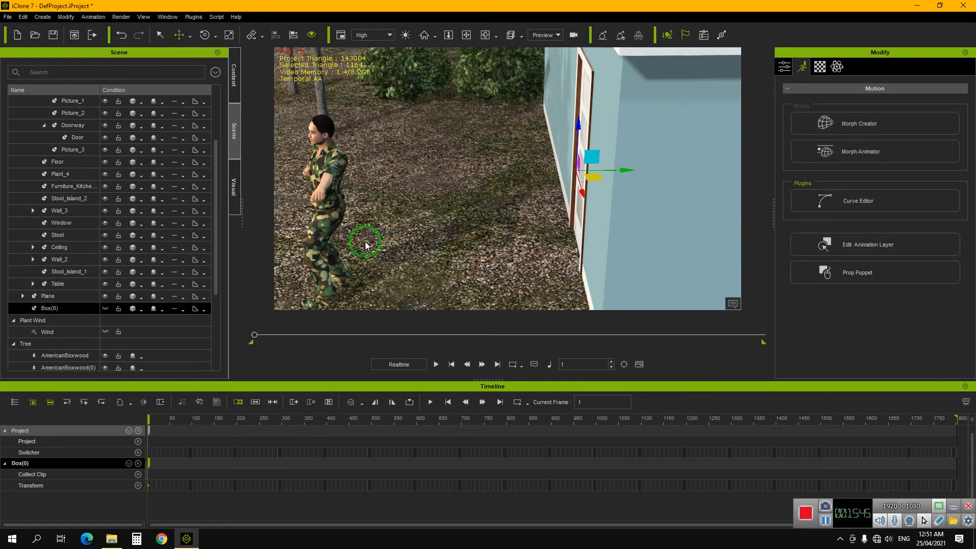
pyautogui.click(331, 218)
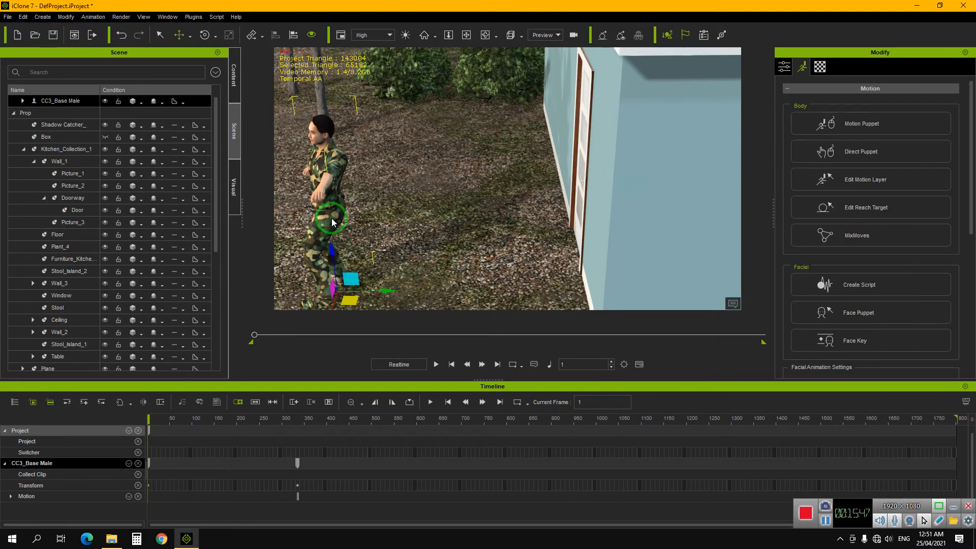
pyautogui.click(297, 487)
pyautogui.press('Delete')
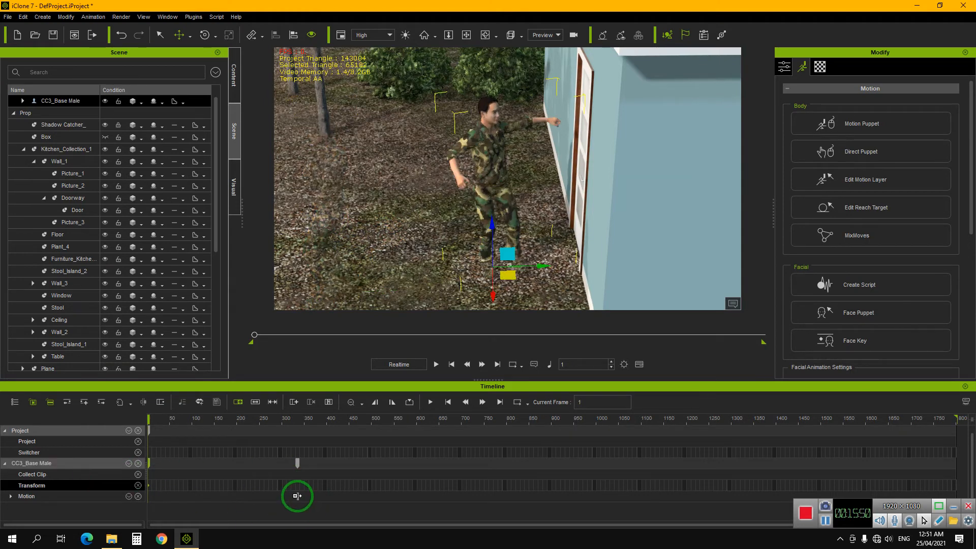
pyautogui.click(297, 495)
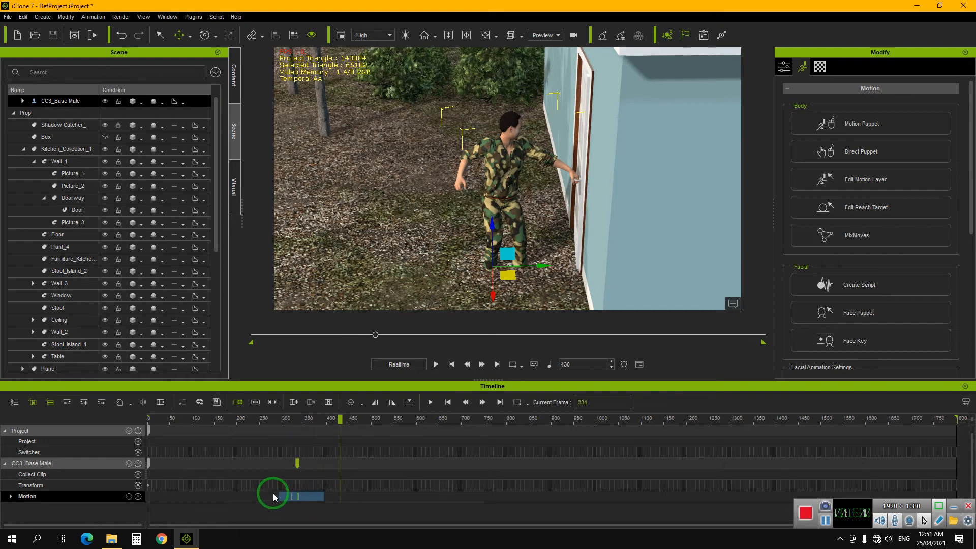
pyautogui.click(272, 495)
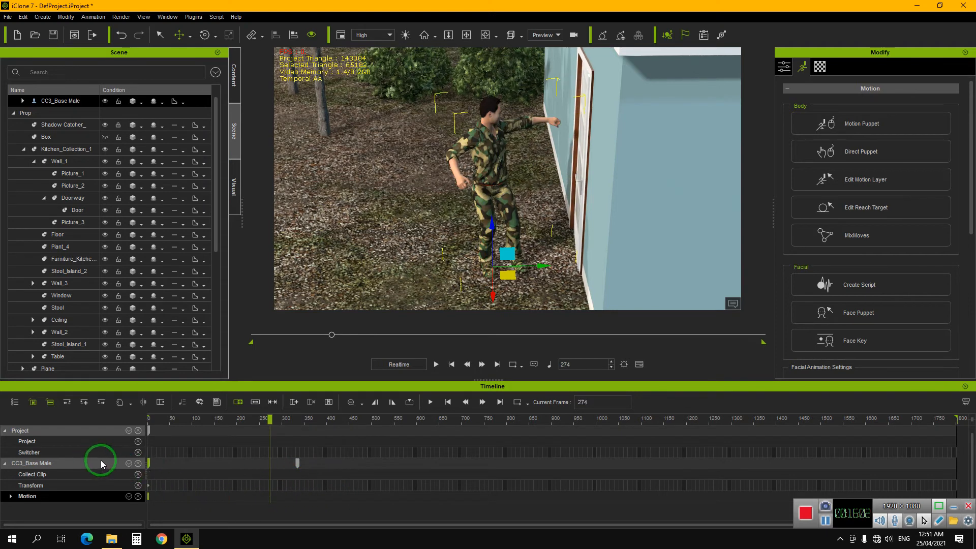
pyautogui.moveTo(301, 462); pyautogui.dragTo(168, 462)
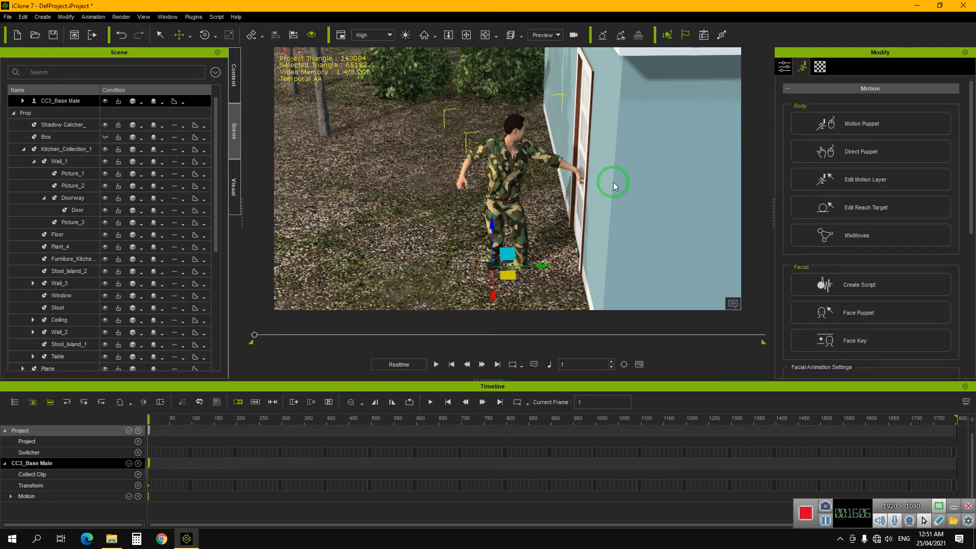
# Play back the animation to check the avatar's grip on the door handle, and return to the first frame
pyautogui.scroll(5, 616, 184)
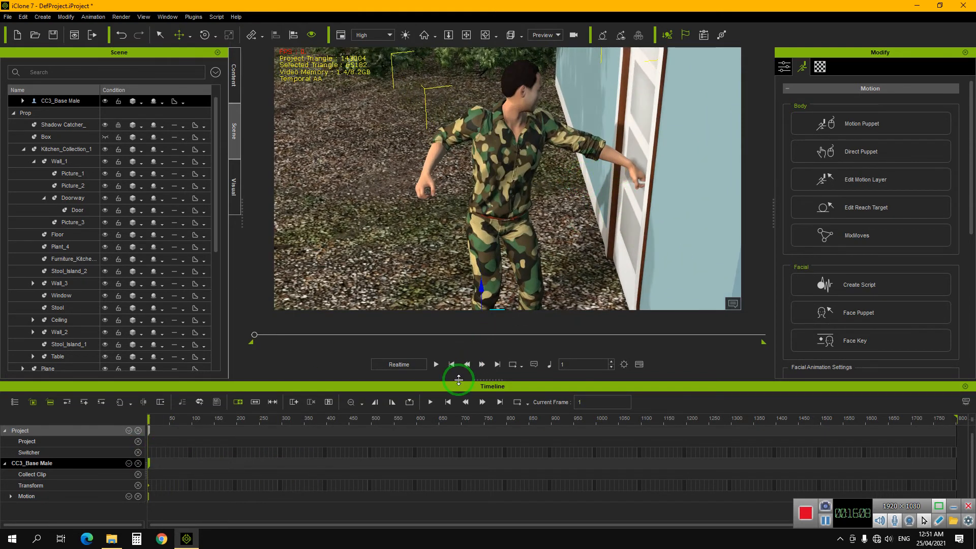
pyautogui.click(436, 365)
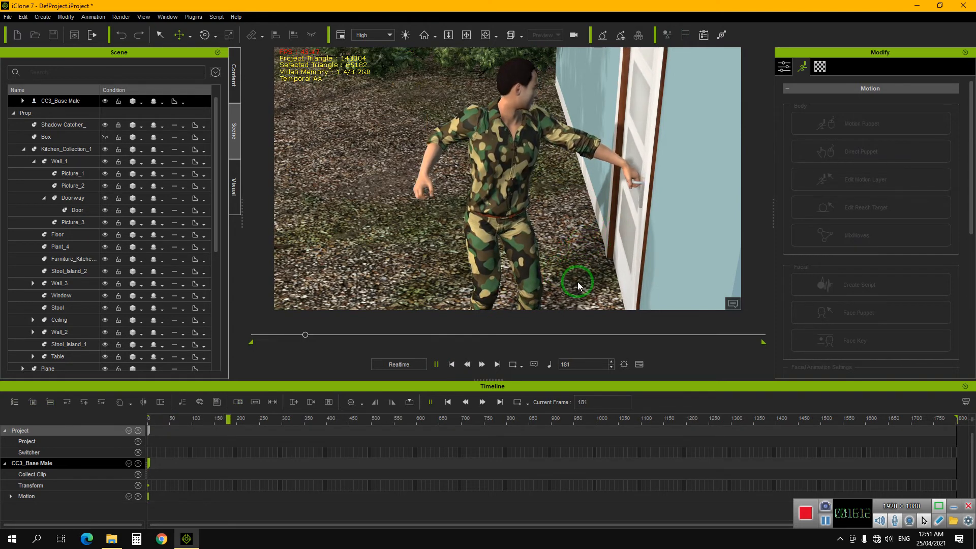
pyautogui.click(450, 364)
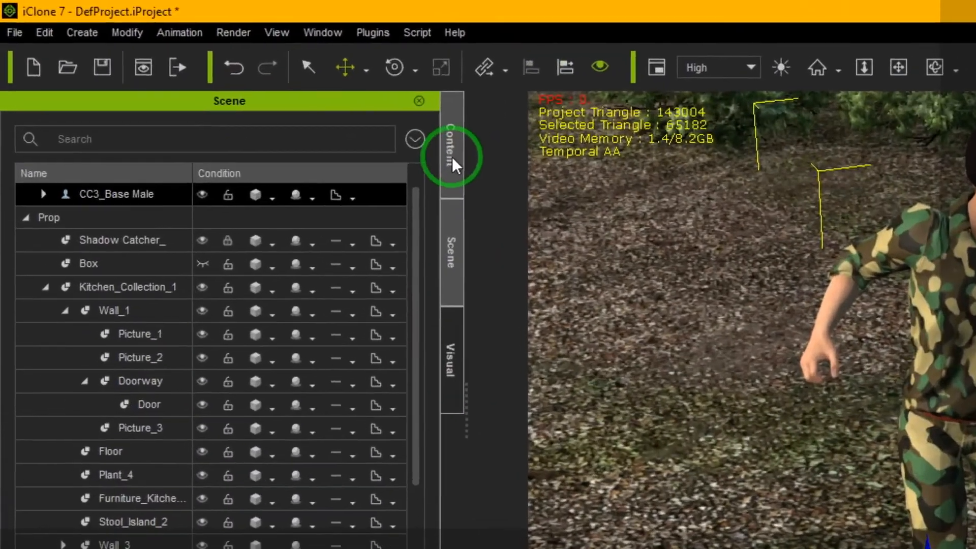
# Select the Door prop in the scene list and shift its Transform key from frame 334 to the first frame
pyautogui.click(260, 89)
pyautogui.click(258, 145)
pyautogui.click(109, 336)
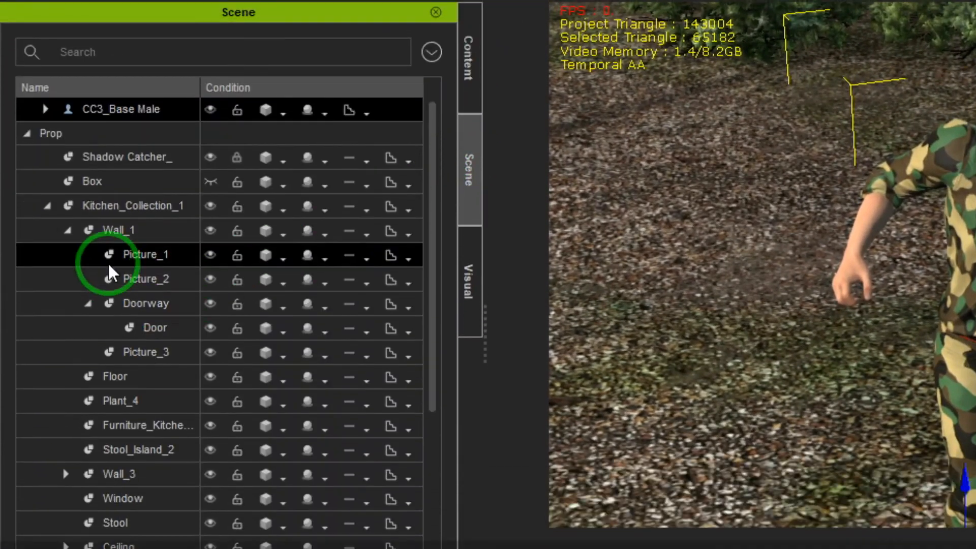
pyautogui.click(156, 405)
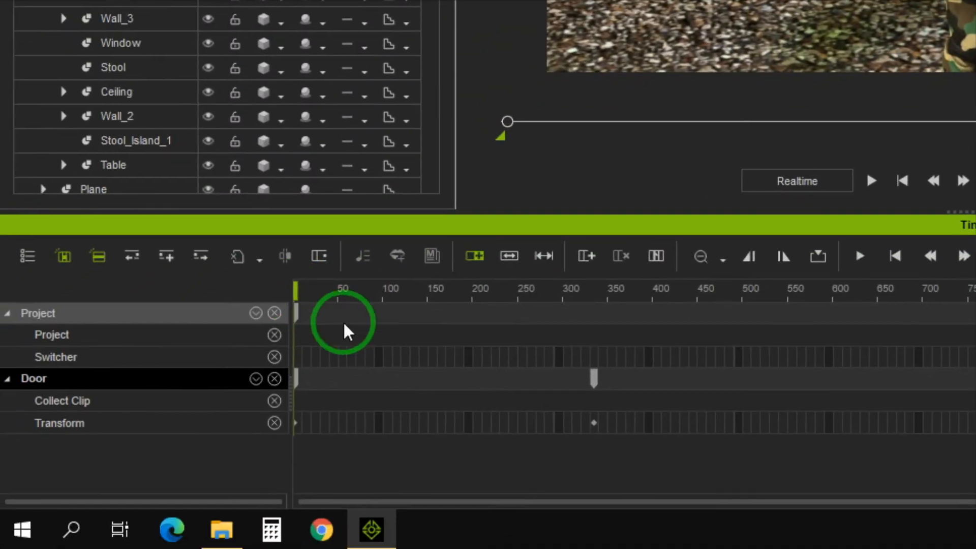
pyautogui.moveTo(560, 453); pyautogui.dragTo(491, 454)
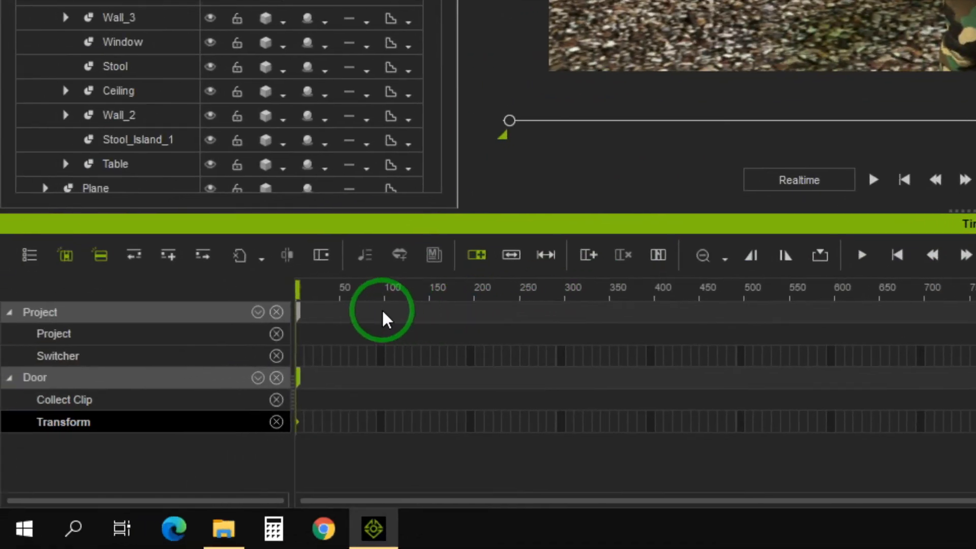
# At frame 98, rotate the Door open to about -35 degrees on Y
pyautogui.click(382, 309)
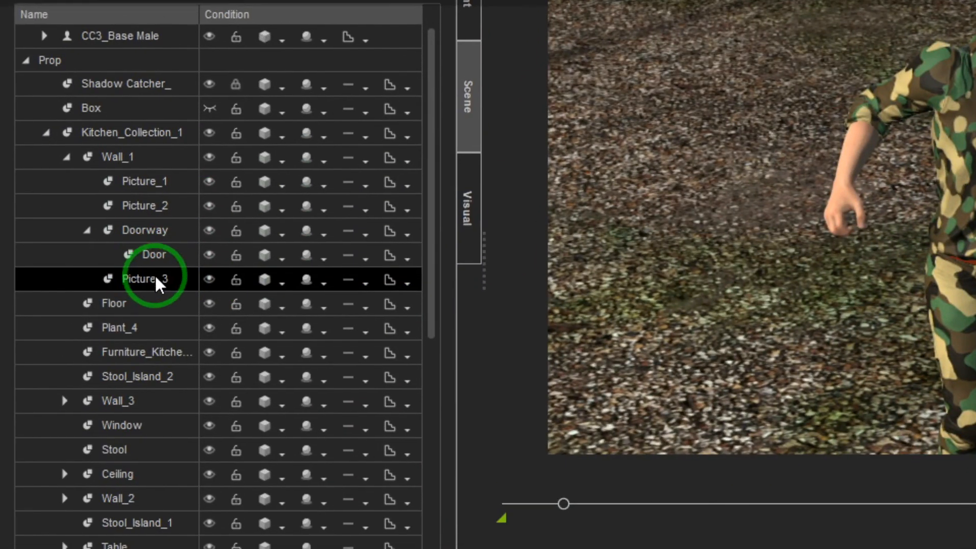
pyautogui.doubleClick(130, 297)
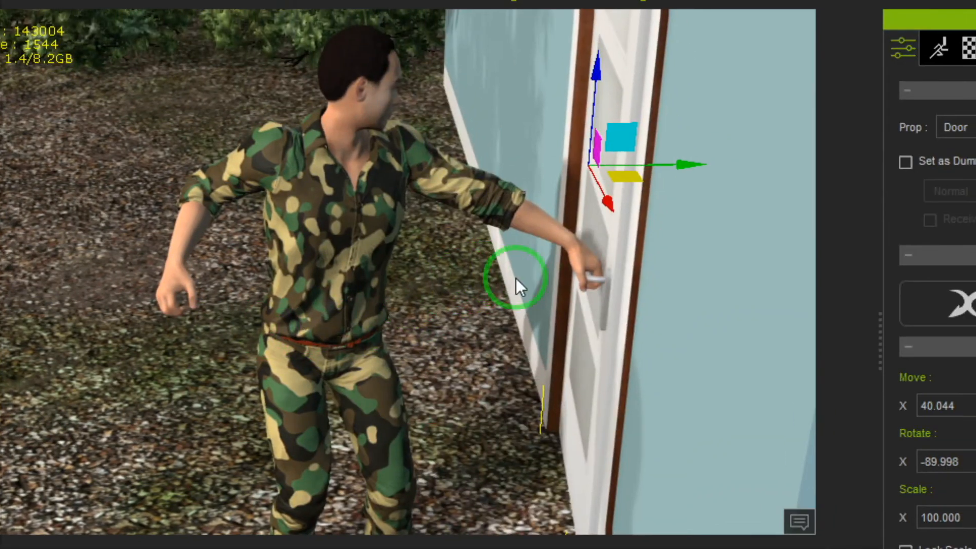
pyautogui.press('e')
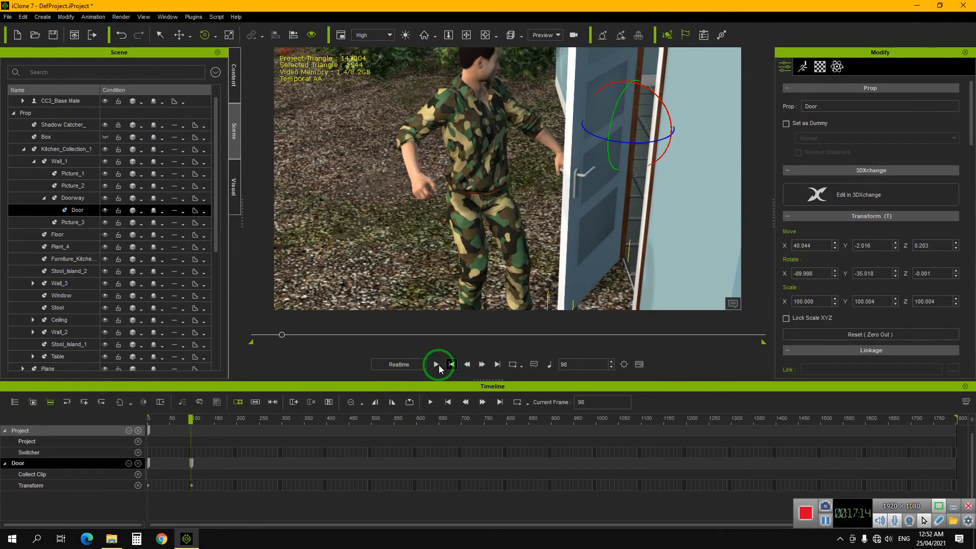
# Preview the door opening and speed it up by moving the Door's second Transform key to shortly before frame 50
pyautogui.click(436, 364)
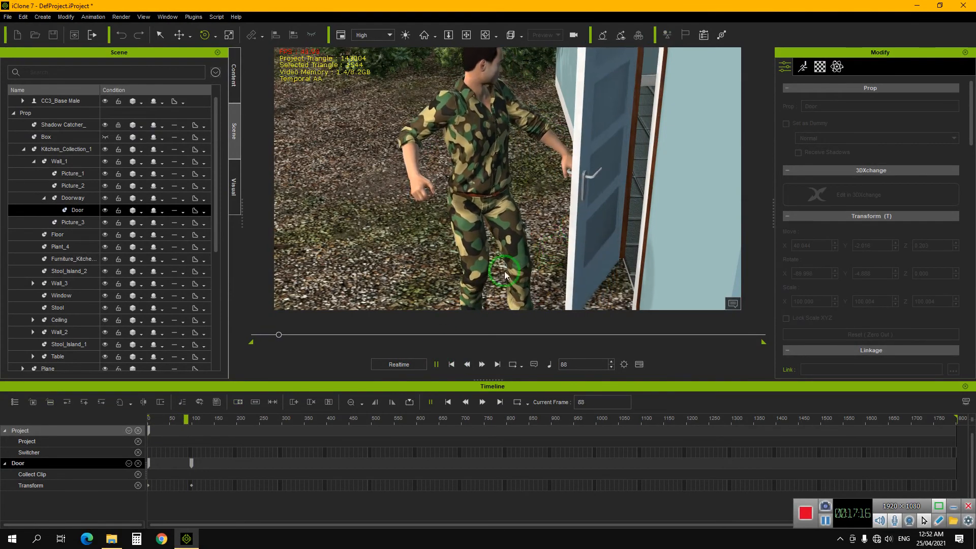
pyautogui.click(452, 364)
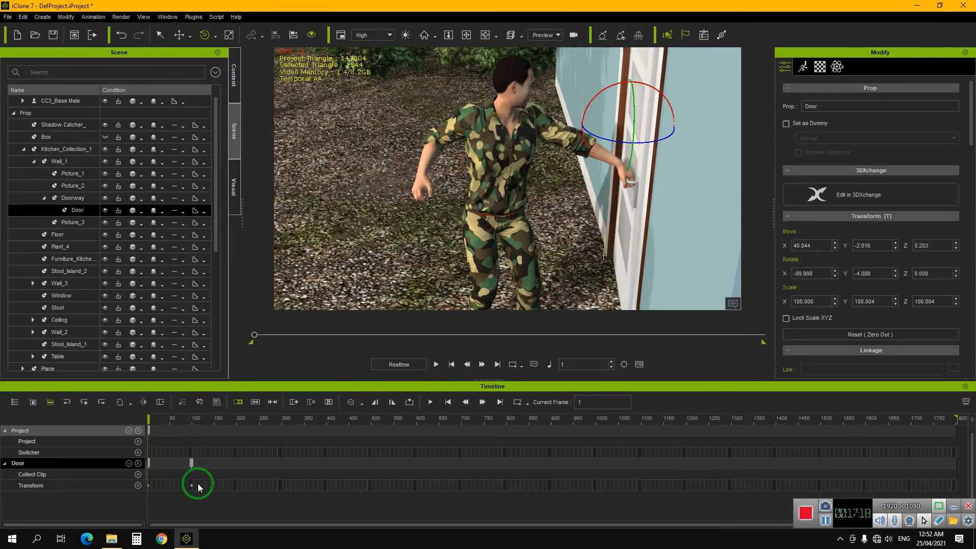
pyautogui.click(436, 365)
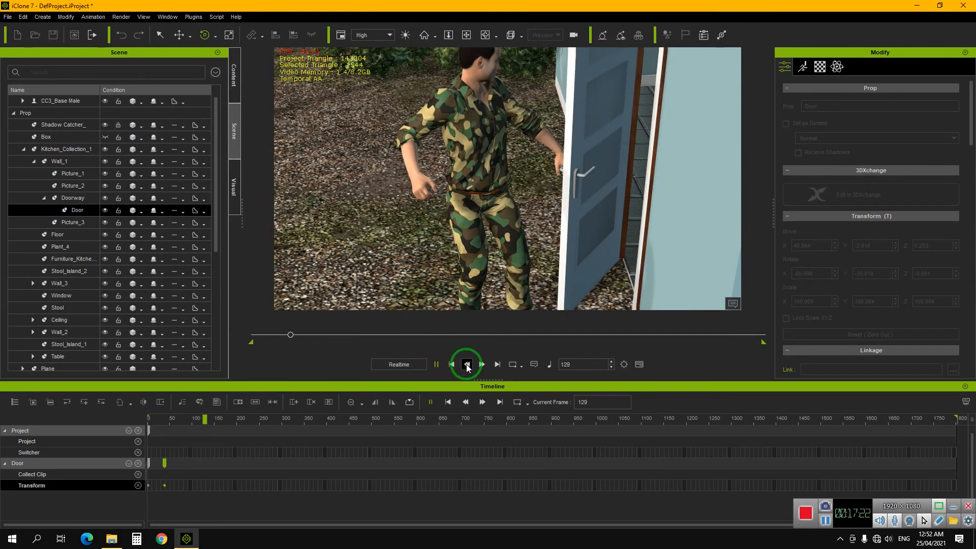
pyautogui.click(440, 366)
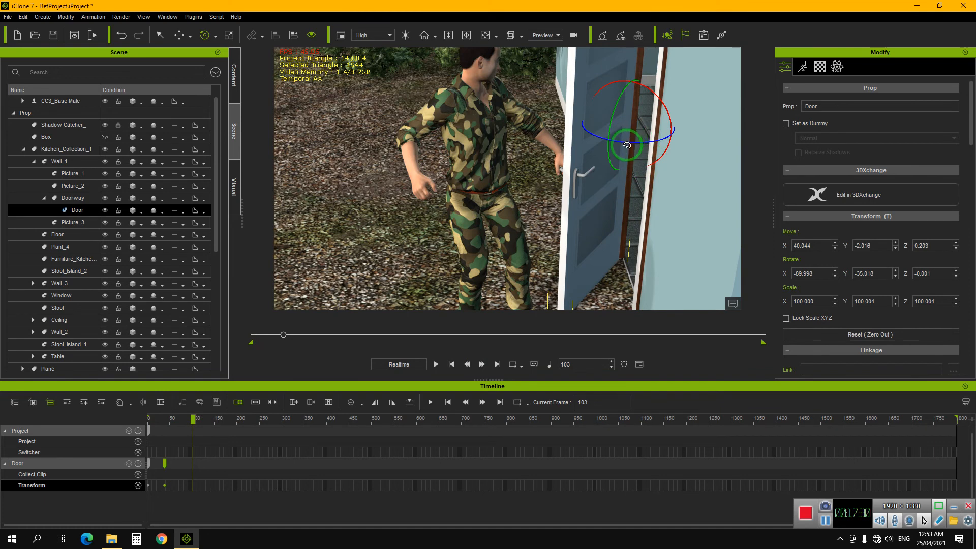
# At frame 103, rotate the Door closed to about -0.77 degrees on Y
pyautogui.moveTo(626, 144); pyautogui.dragTo(643, 143)
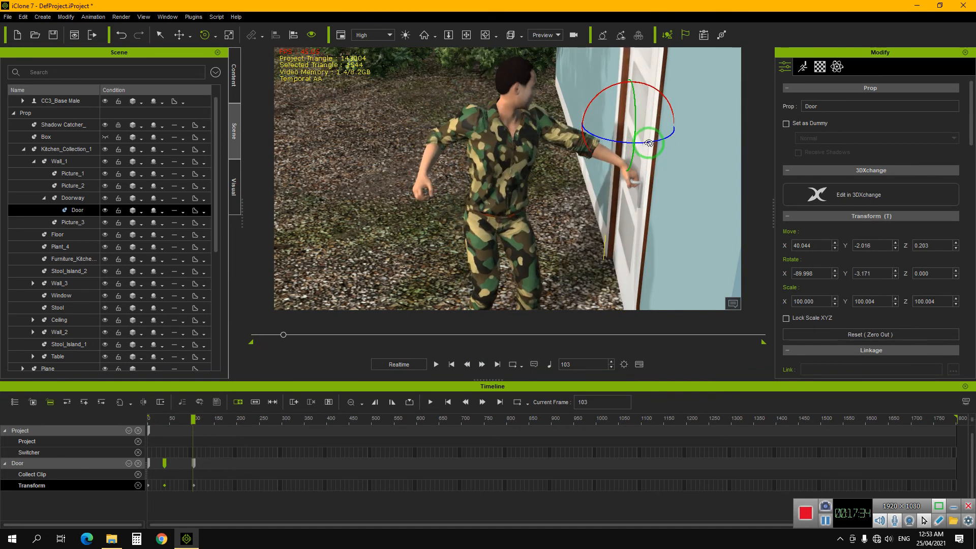
pyautogui.moveTo(652, 140); pyautogui.dragTo(653, 140)
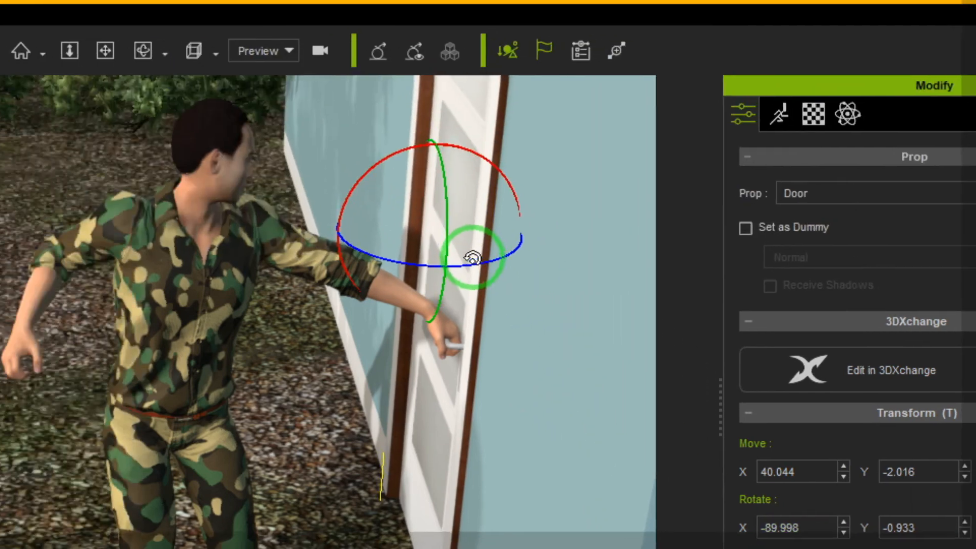
pyautogui.moveTo(472, 257); pyautogui.dragTo(494, 276)
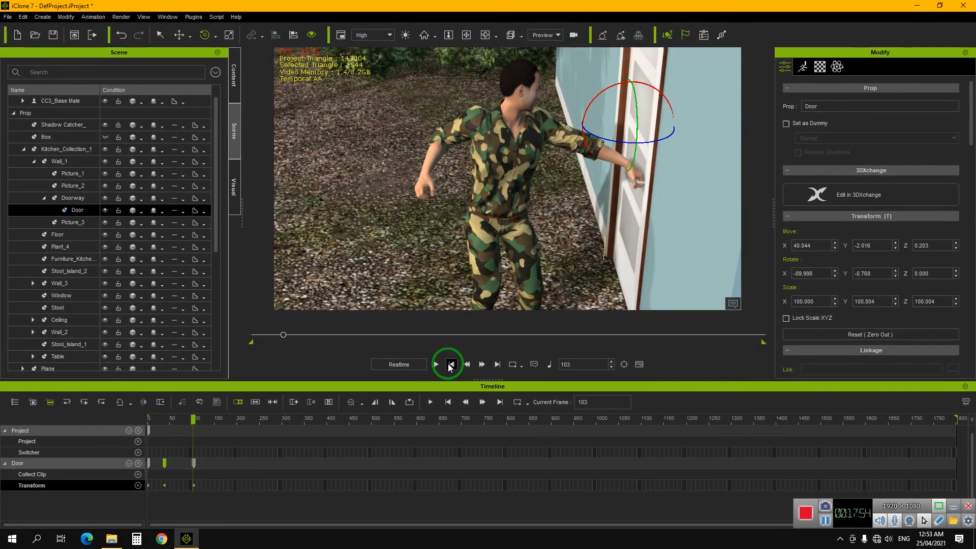
# Play back the door opening and closing from the first frame to check that the avatar's hand follows the handle
pyautogui.click(448, 370)
pyautogui.click(436, 364)
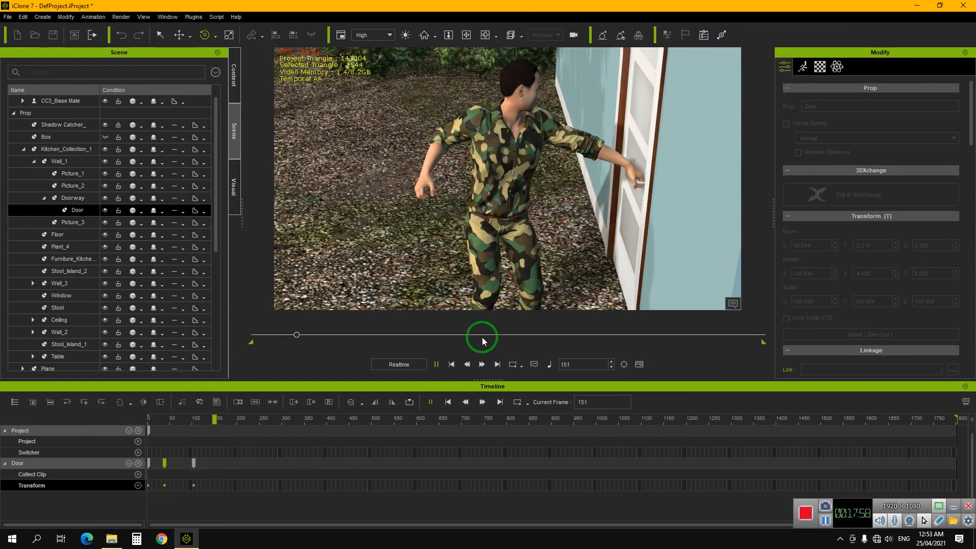
pyautogui.click(436, 364)
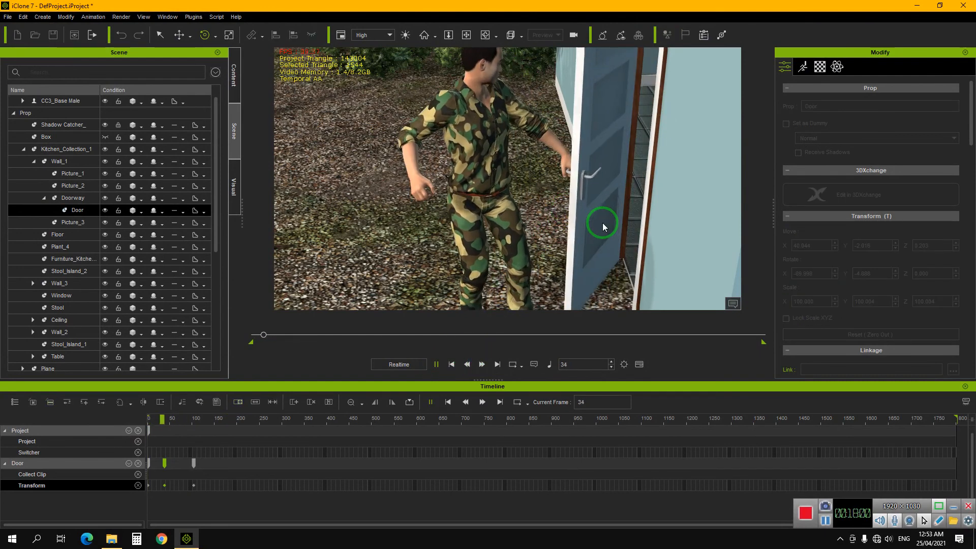